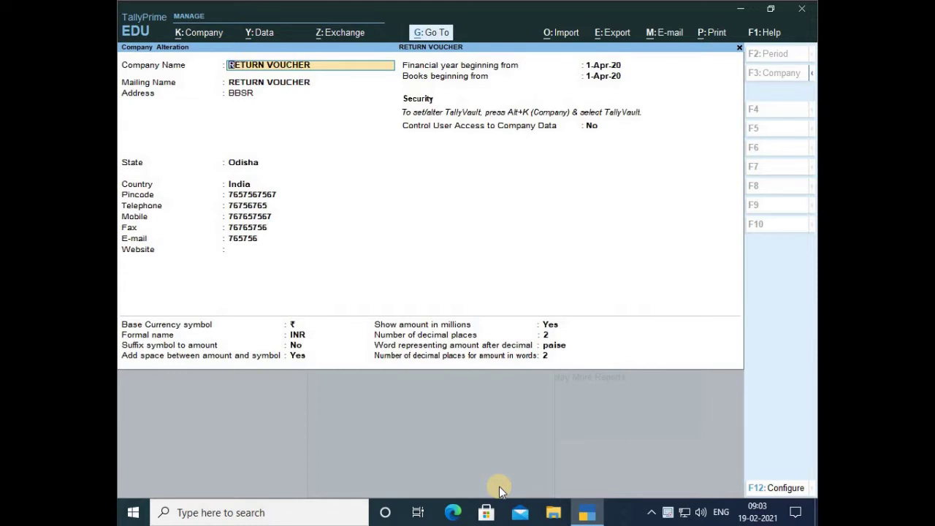
# Review the mailing, state and contact details of the RETURN VOUCHER company.
pyautogui.press('Return')
pyautogui.press('Return')
pyautogui.press('Return')
pyautogui.press('Return')
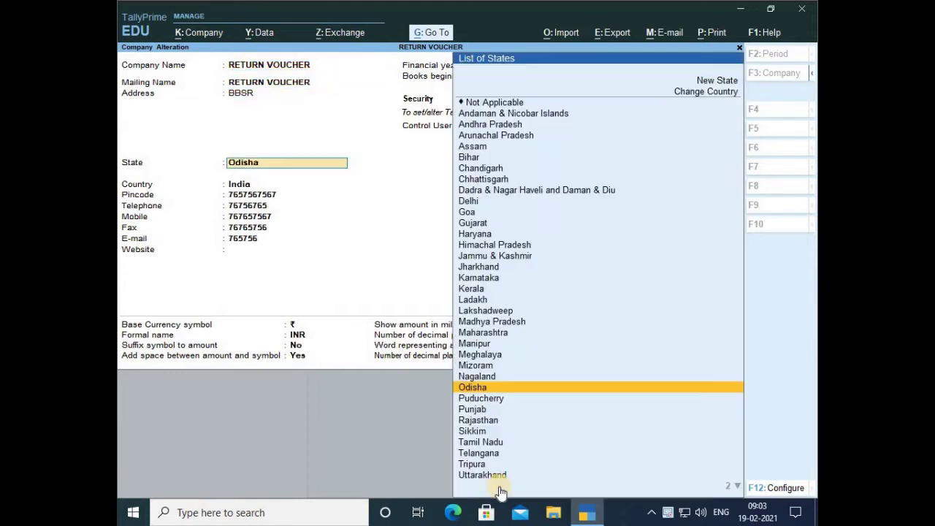
pyautogui.press('Return')
pyautogui.press('Return')
pyautogui.press('Return')
pyautogui.press('Return')
pyautogui.press('Return')
pyautogui.press('Return')
pyautogui.press('Return')
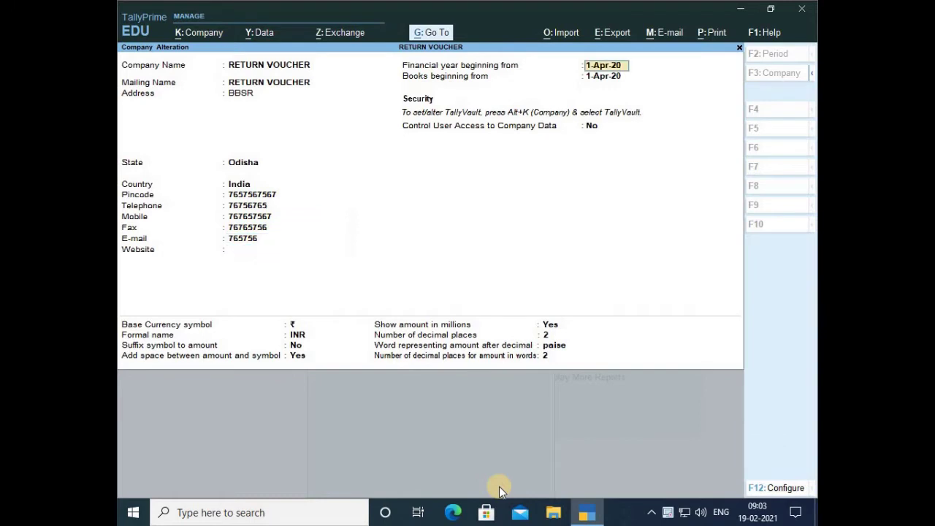
# Review the company's financial year, security and base currency settings, and accept the company alteration.
pyautogui.press('Return')
pyautogui.press('Return')
pyautogui.press('Return')
pyautogui.press('Return')
pyautogui.press('Return')
pyautogui.press('Return')
pyautogui.press('Return')
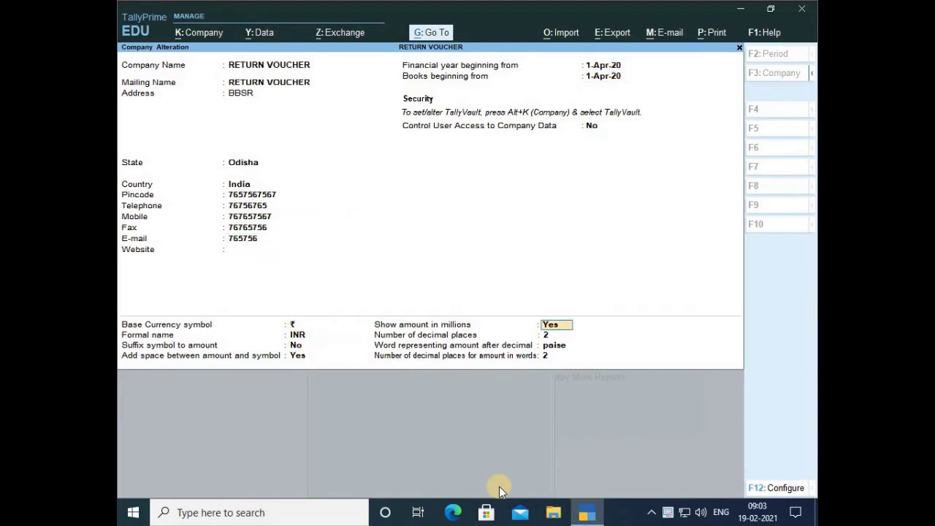
pyautogui.press('Return')
pyautogui.press('Return')
pyautogui.press('Return')
pyautogui.press('Return')
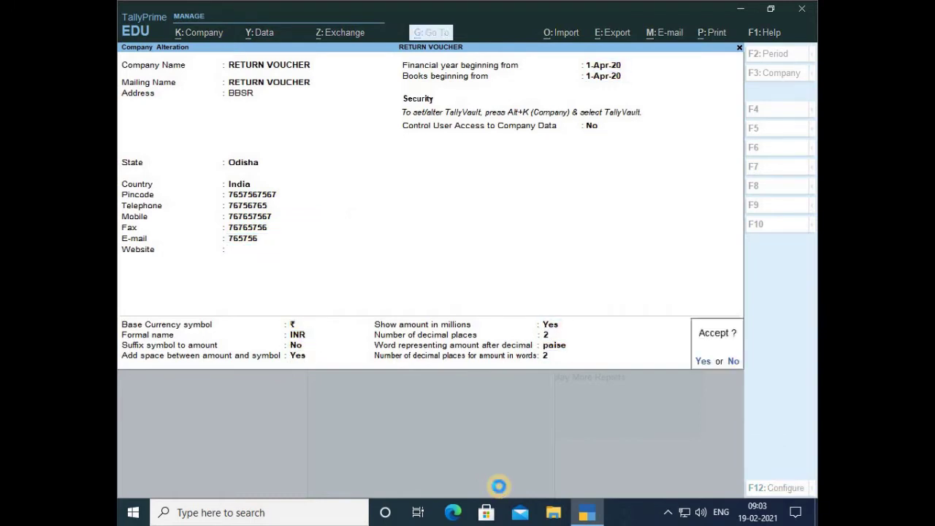
pyautogui.press('Return')
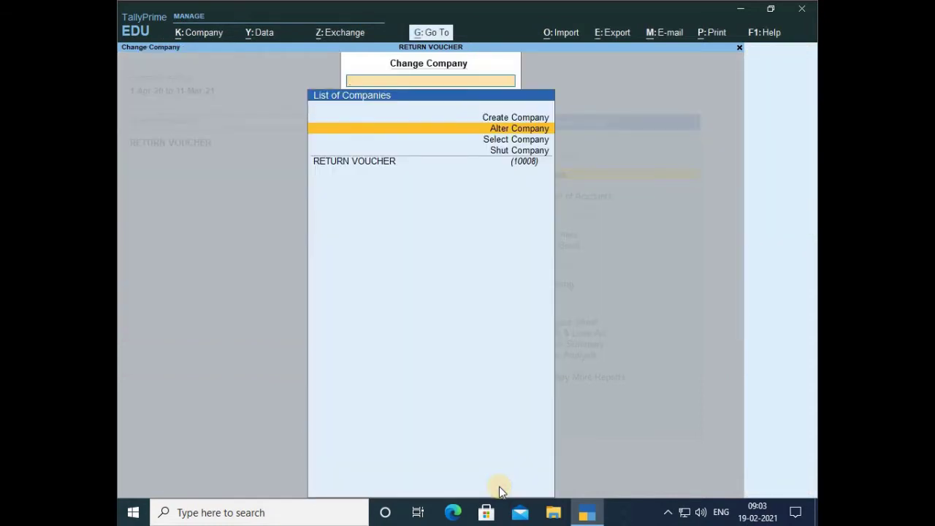
# Select the RETURN VOUCHER company from the list of companies to return to the Gateway of Tally.
pyautogui.press('Down')
pyautogui.press('Down')
pyautogui.press('Down')
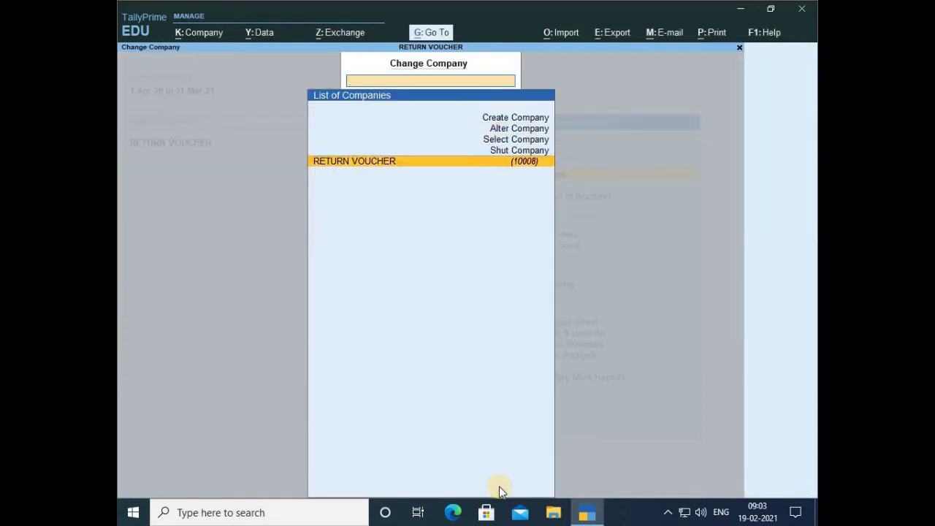
pyautogui.press('Return')
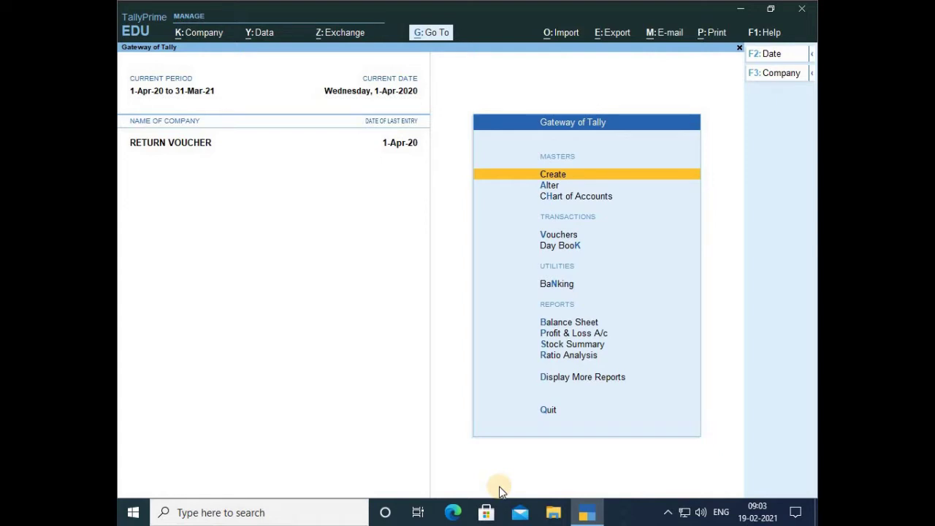
# Open the CGST ledger for alteration, check its duty and tax settings, and close it without changes.
pyautogui.press('Down')
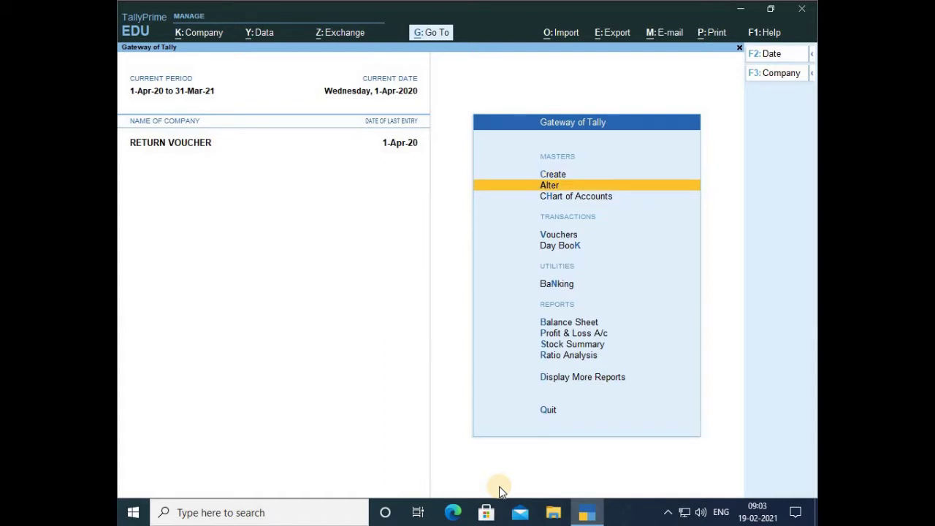
pyautogui.press('Return')
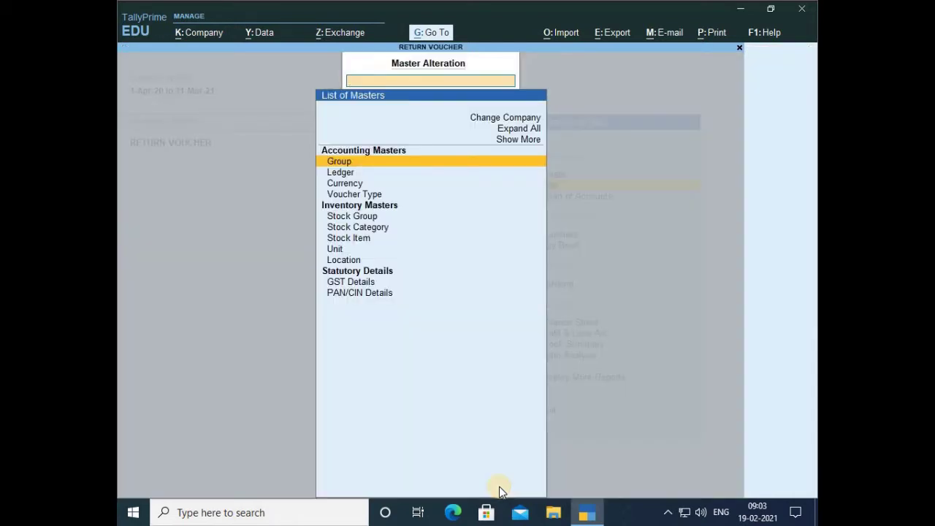
pyautogui.press('Down')
pyautogui.press('Return')
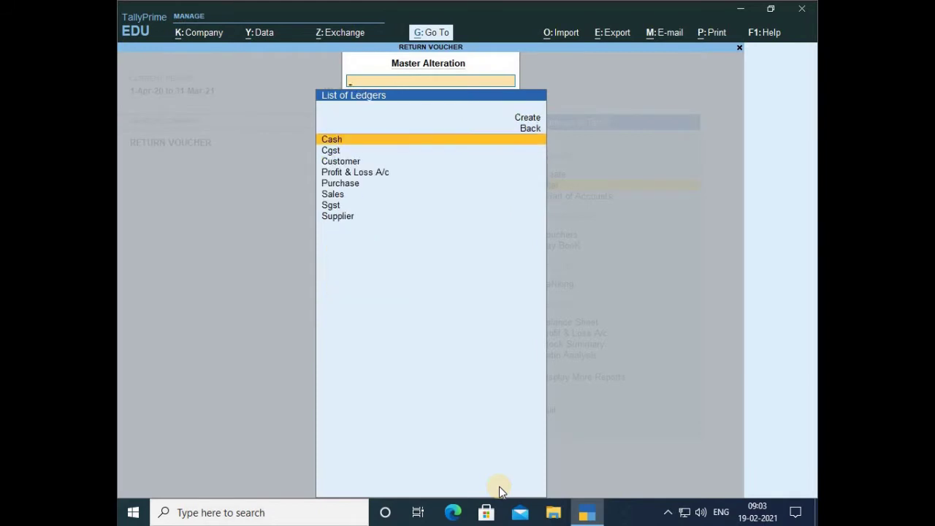
pyautogui.press('Down')
pyautogui.press('Return')
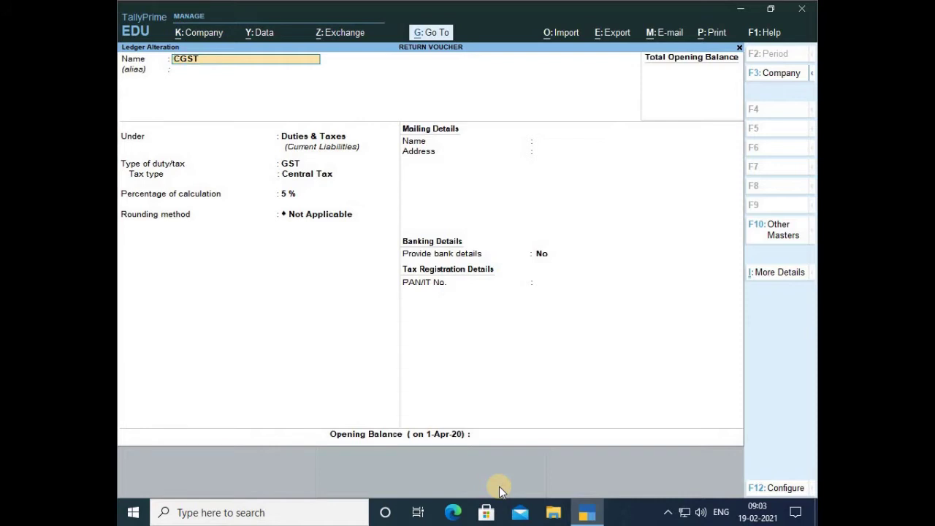
pyautogui.press('Escape')
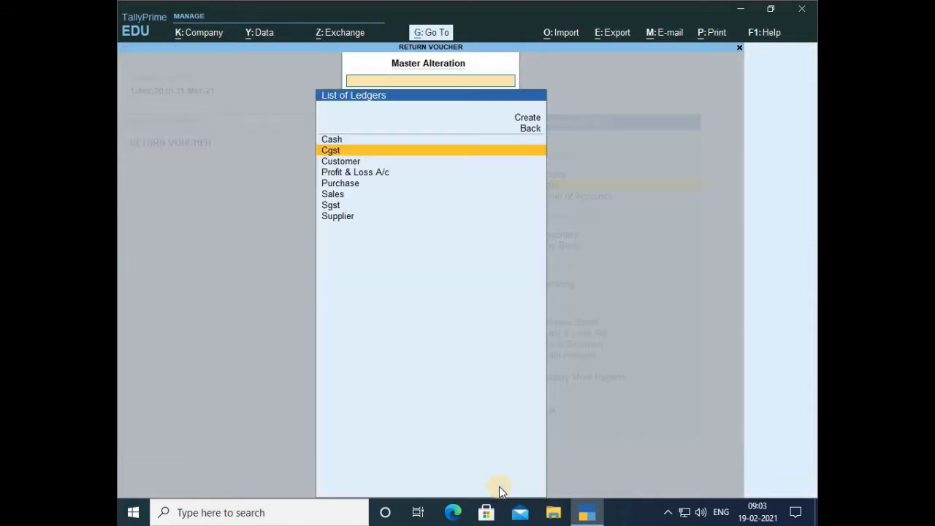
# Open the Customer ledger for alteration, check its group and mailing details, and close it without changes.
pyautogui.press('Down')
pyautogui.press('Return')
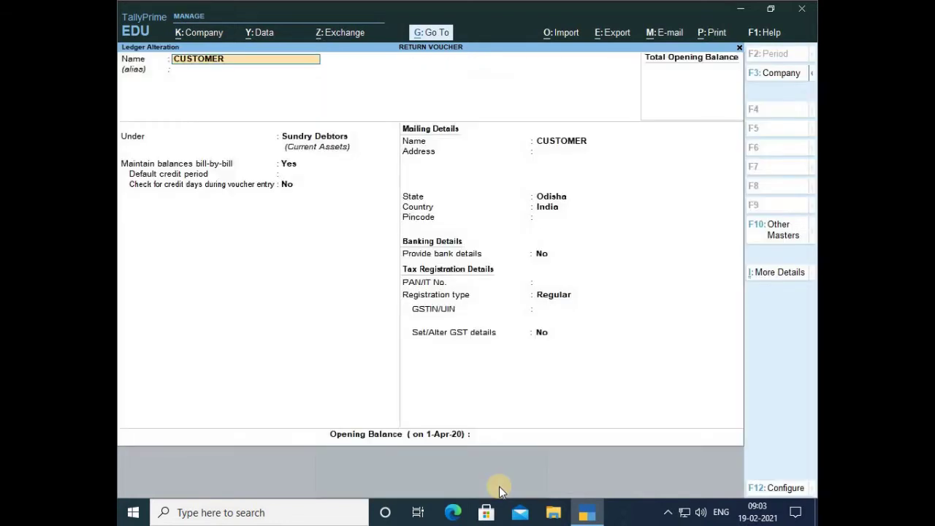
pyautogui.press('Escape')
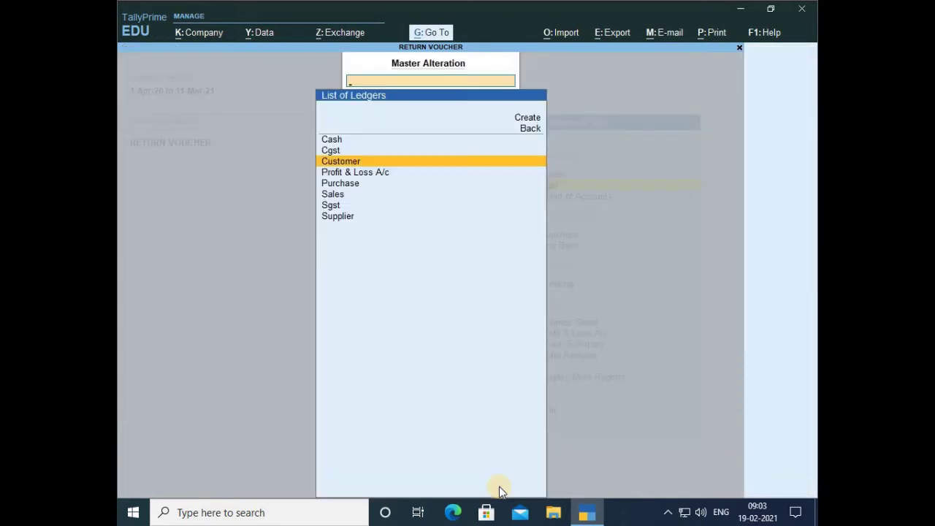
# Open the Purchase ledger for alteration and set its Set/Alter GST Details option to Yes.
pyautogui.press('Down')
pyautogui.press('Down')
pyautogui.press('Down')
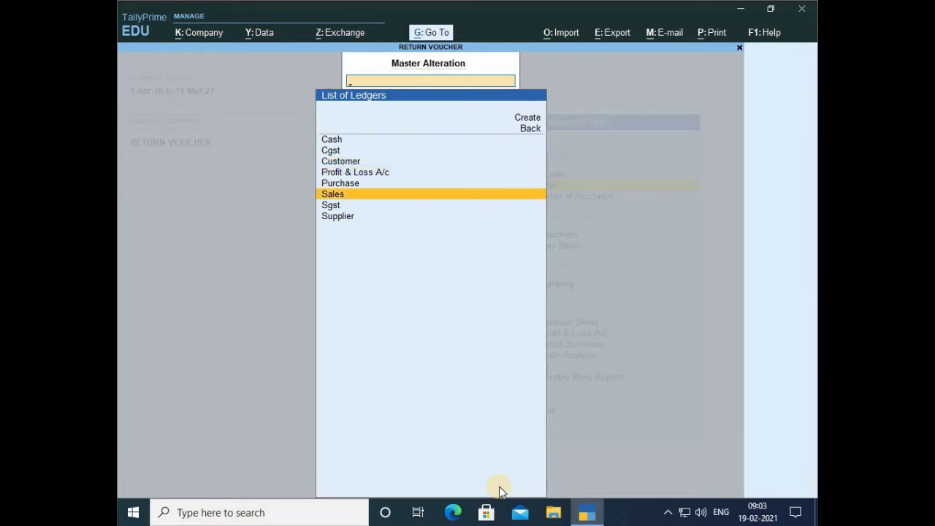
pyautogui.press('Up')
pyautogui.press('Return')
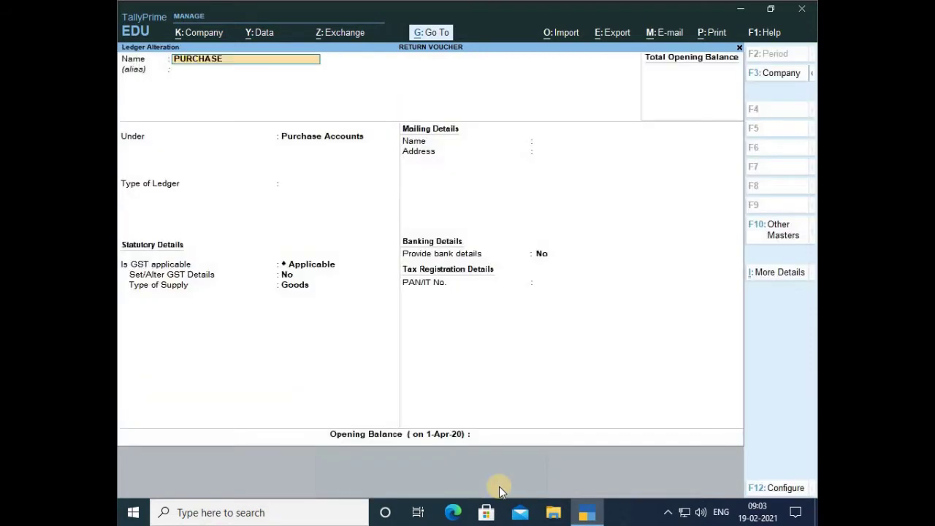
pyautogui.press('Return')
pyautogui.press('Return')
pyautogui.press('Return')
pyautogui.press('Return')
pyautogui.press('Return')
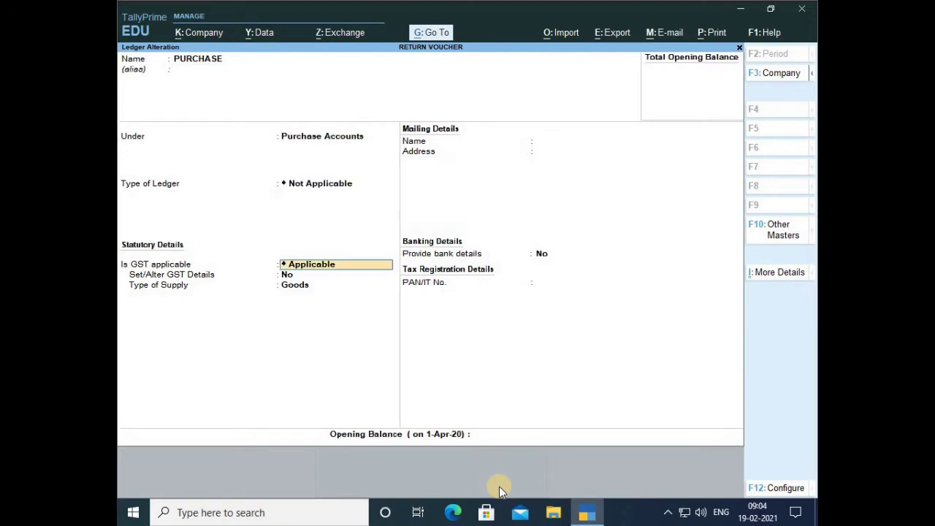
pyautogui.press('y')
pyautogui.press('Return')
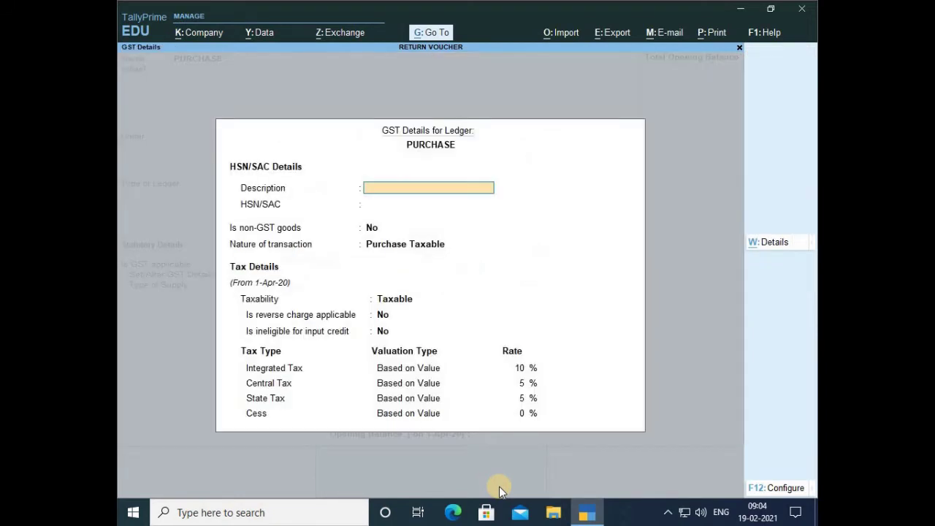
# Review the Purchase ledger's GST details down to the integrated tax rate, leave them without changes, and save the ledger.
pyautogui.press('Return')
pyautogui.press('Return')
pyautogui.press('Return')
pyautogui.press('Return')
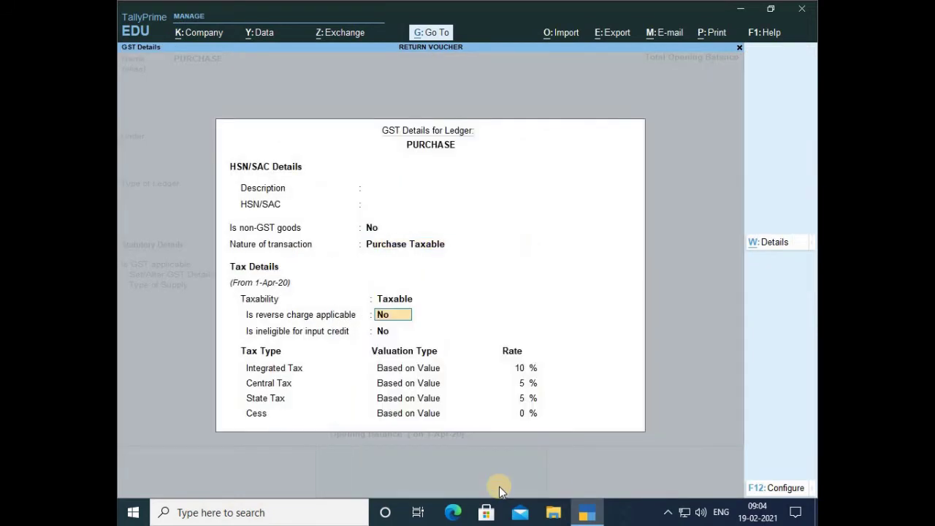
pyautogui.press('Return')
pyautogui.press('Return')
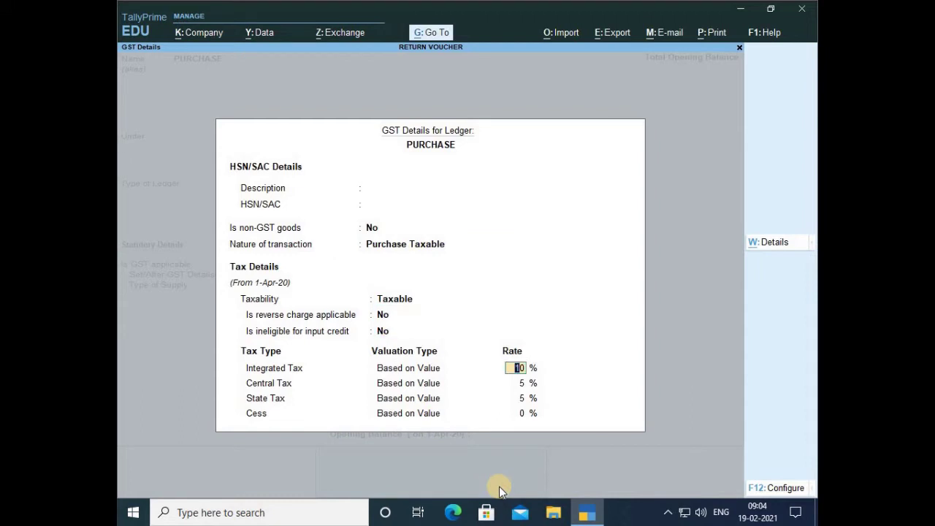
pyautogui.press('BackSpace')
pyautogui.press('BackSpace')
pyautogui.press('Escape')
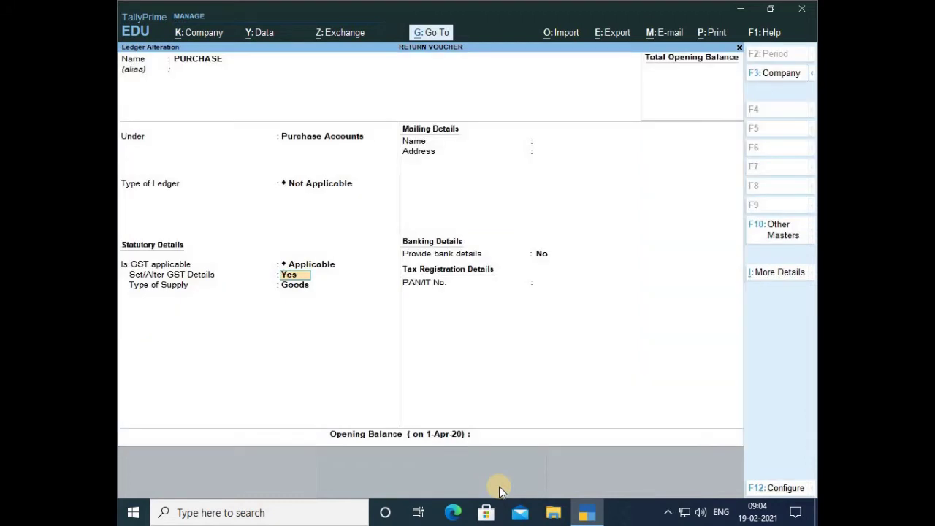
pyautogui.hotkey('ctrl', 'a')
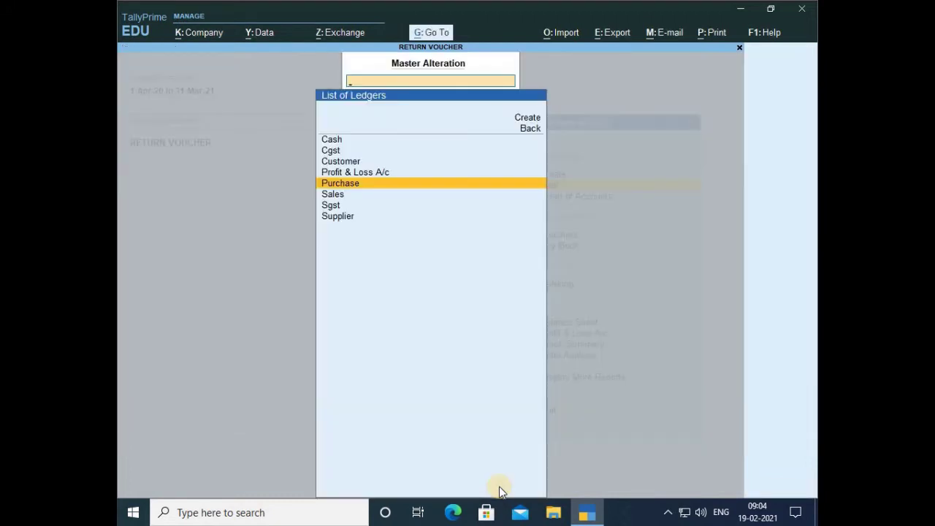
# Open the Sales ledger for alteration and bring up its GST details.
pyautogui.press('Down')
pyautogui.press('Return')
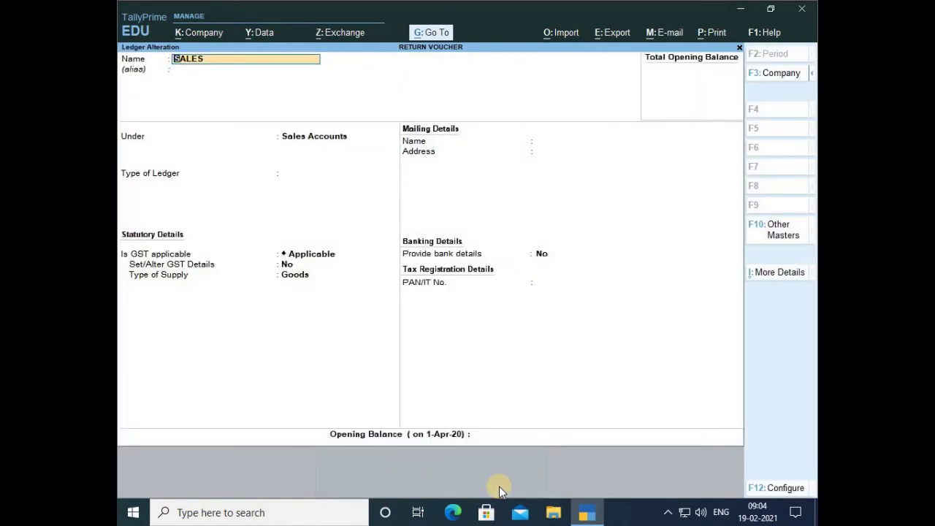
pyautogui.press('Return')
pyautogui.press('Return')
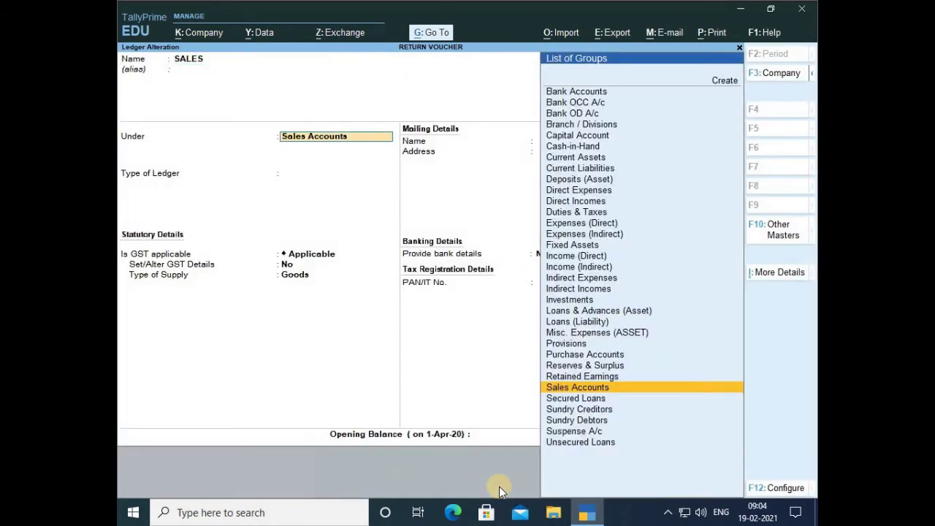
pyautogui.press('Return')
pyautogui.press('Return')
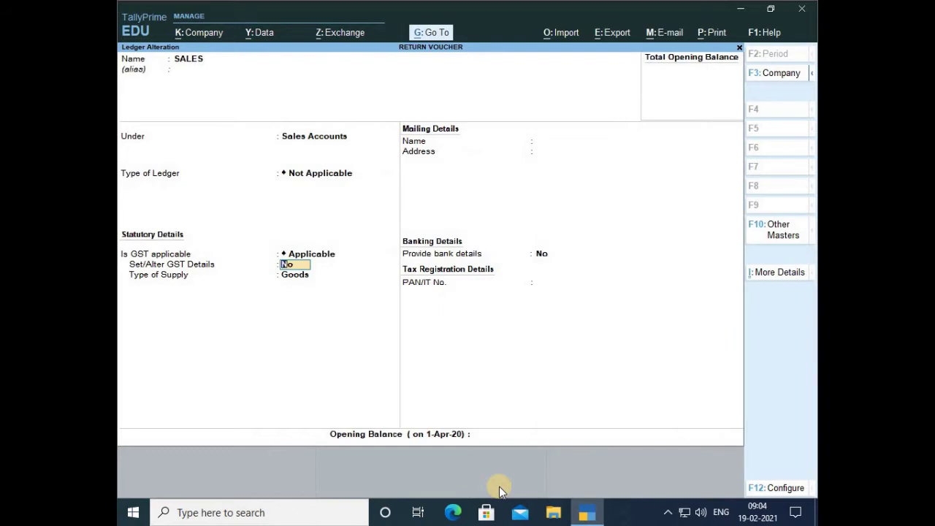
pyautogui.write('Y')
pyautogui.press('Return')
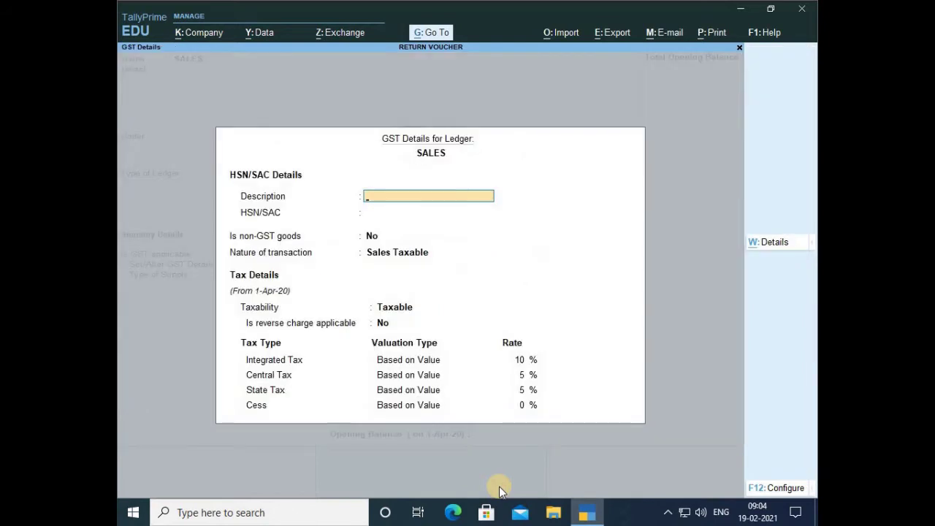
# Review the Sales ledger's nature of transaction and tax rates, and quit the ledger without saving.
pyautogui.press('Return')
pyautogui.press('Return')
pyautogui.press('Return')
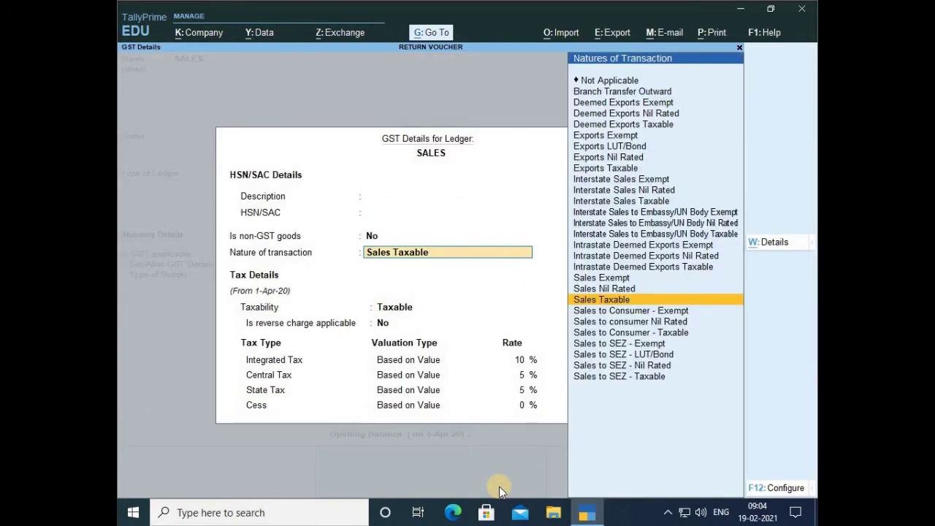
pyautogui.press('Return')
pyautogui.press('Return')
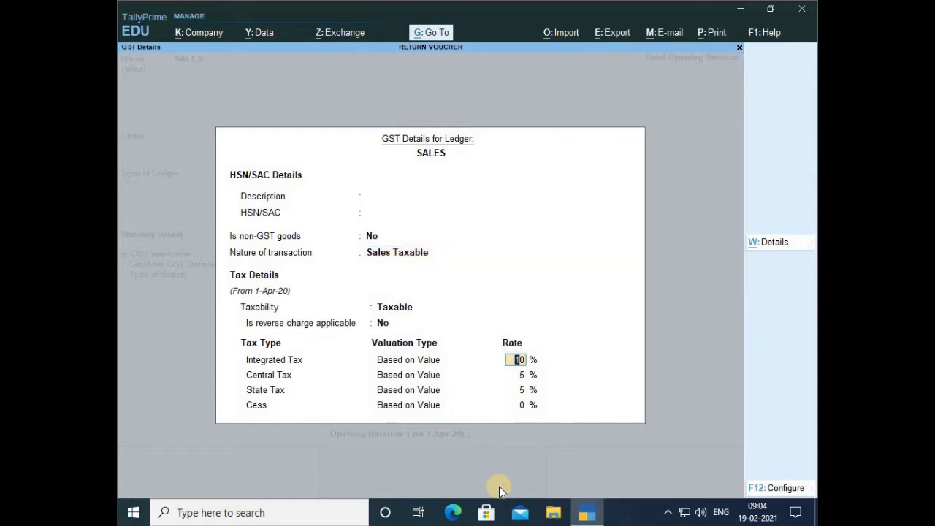
pyautogui.press('BackSpace')
pyautogui.press('Escape')
pyautogui.press('Escape')
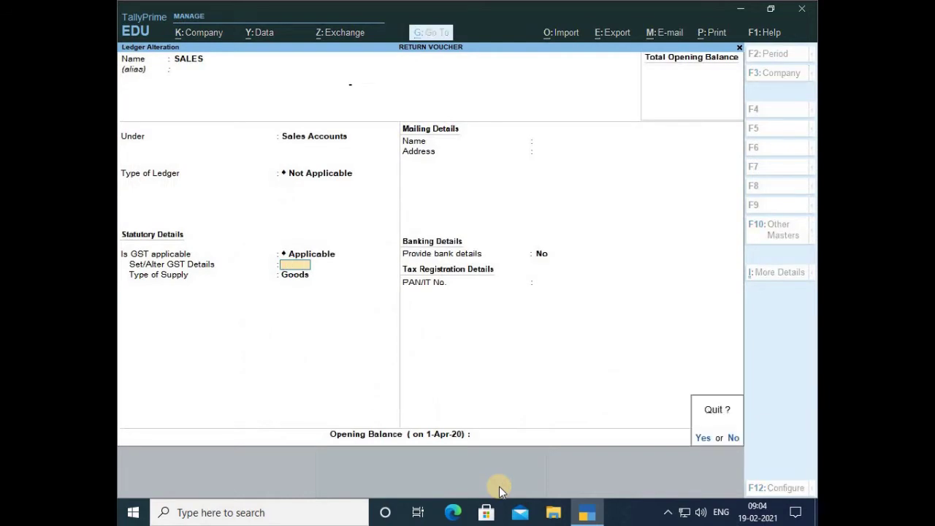
pyautogui.press('y')
# Open the SGST ledger, review its duty type, tax type, percentage and rounding method, and save it.
pyautogui.press('Down')
pyautogui.press('Return')
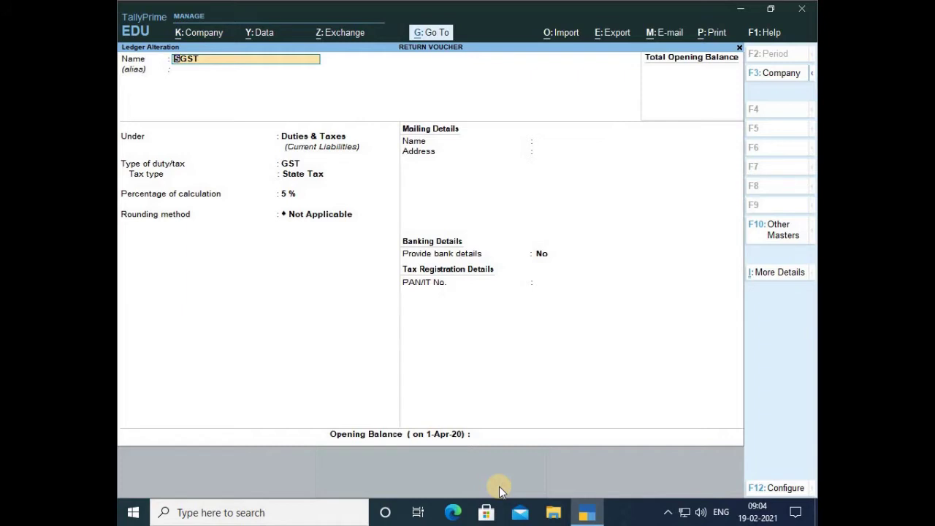
pyautogui.press('Return')
pyautogui.press('Return')
pyautogui.press('Return')
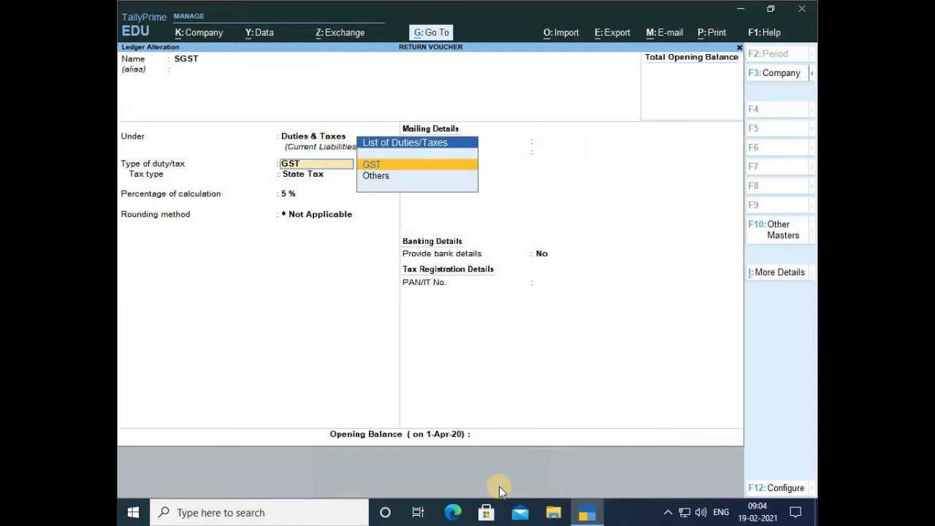
pyautogui.press('Return')
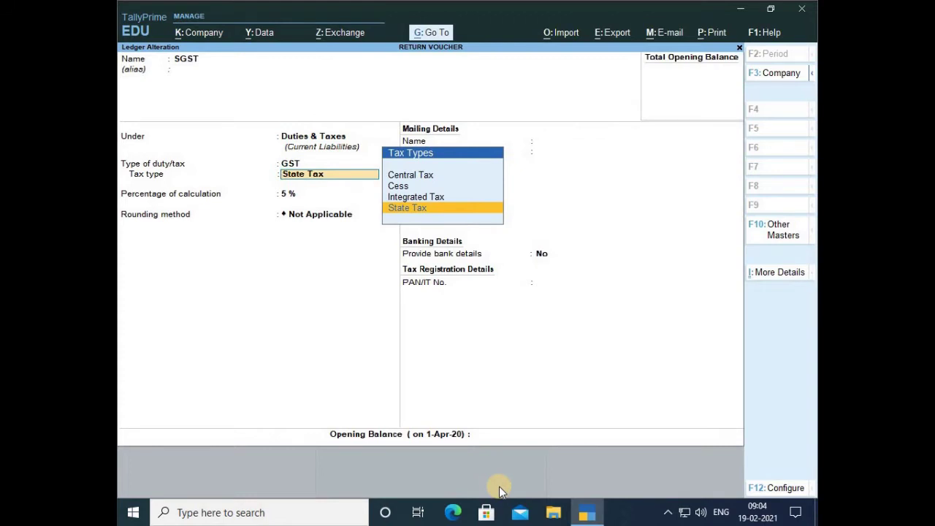
pyautogui.press('Return')
pyautogui.press('Return')
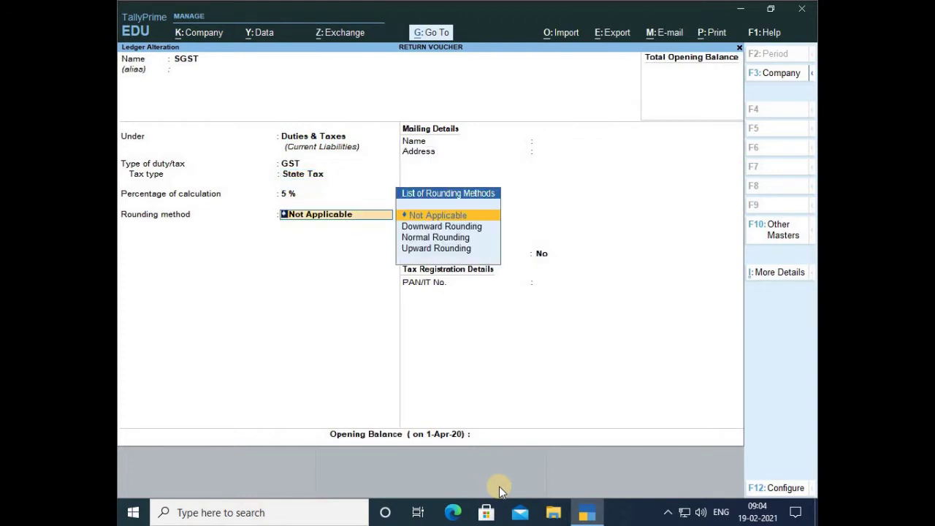
pyautogui.hotkey('ctrl', 'a')
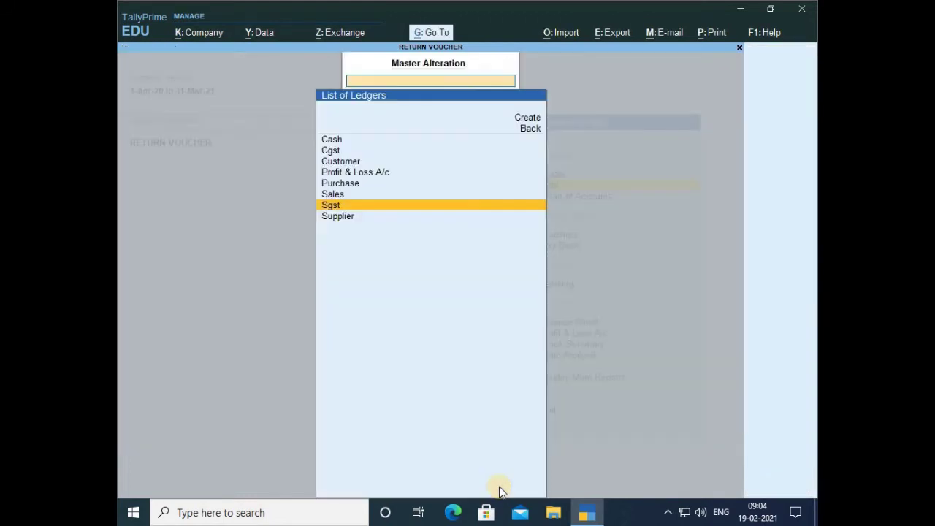
# Open the Supplier ledger for alteration and review its group and bill-by-bill balance settings.
pyautogui.press('Down')
pyautogui.press('Return')
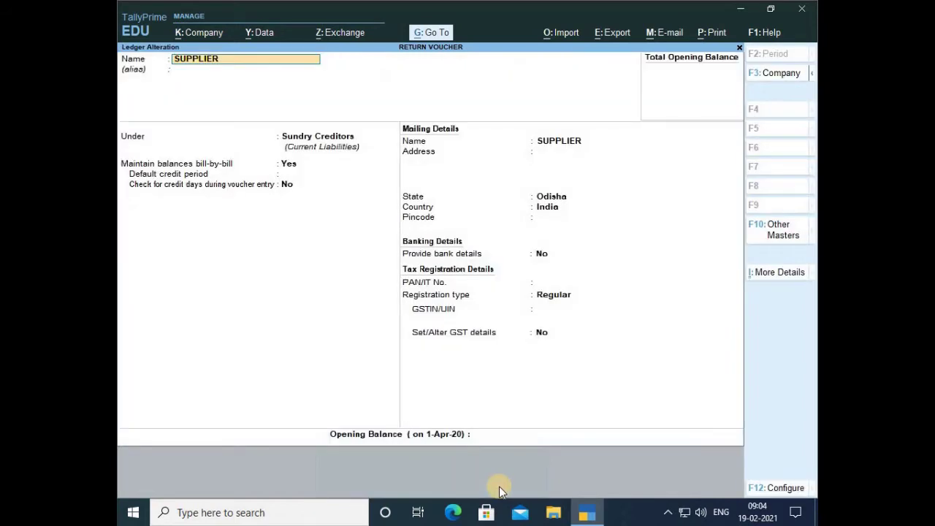
pyautogui.press('Return')
pyautogui.press('Return')
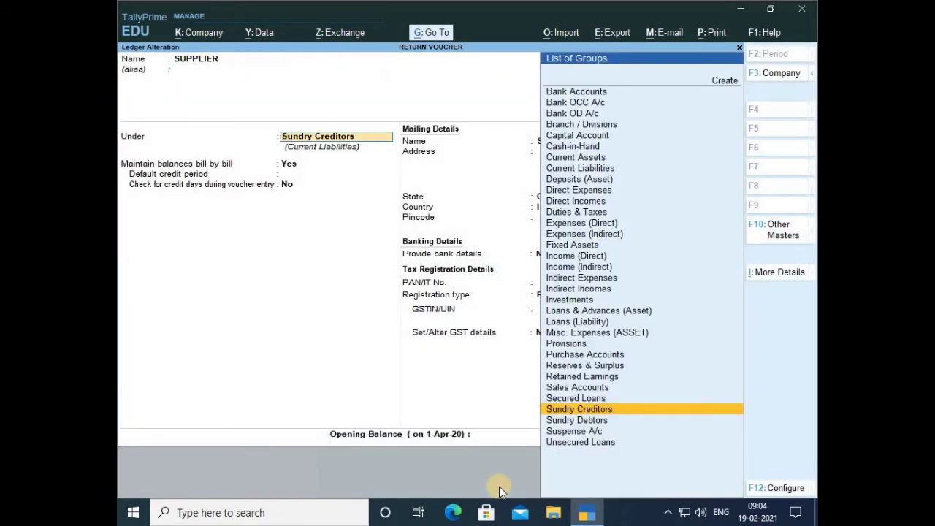
pyautogui.press('Return')
pyautogui.press('Return')
pyautogui.press('Return')
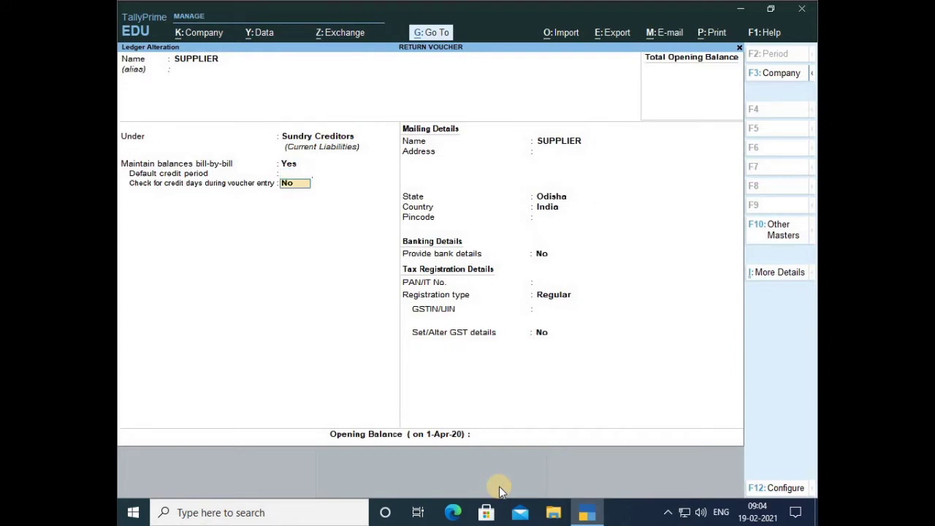
# Review the Supplier ledger's mailing, banking and tax registration details, save it without changes, and leave the ledger list.
pyautogui.press('Return')
pyautogui.press('Return')
pyautogui.press('Return')
pyautogui.press('Return')
pyautogui.press('Return')
pyautogui.press('Return')
pyautogui.press('Return')
pyautogui.press('Return')
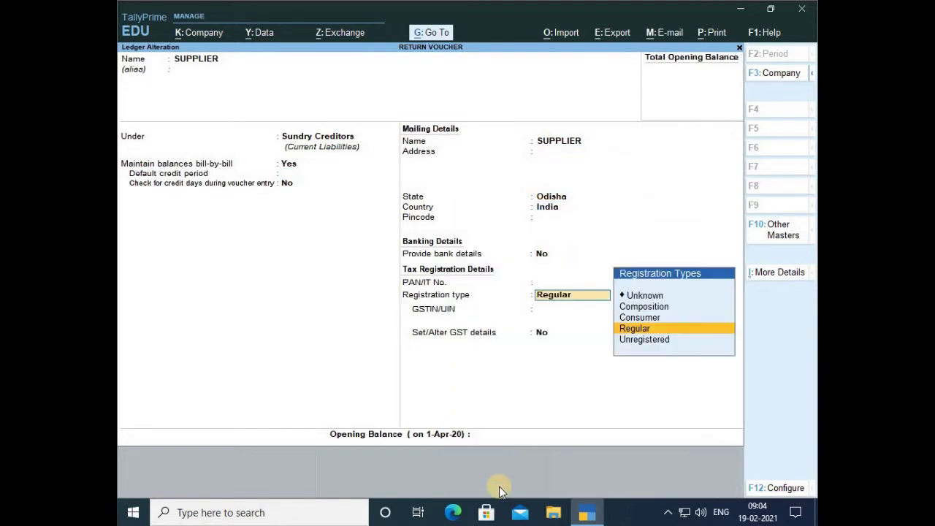
pyautogui.press('Return')
pyautogui.press('Return')
pyautogui.press('Return')
pyautogui.press('Return')
pyautogui.press('Return')
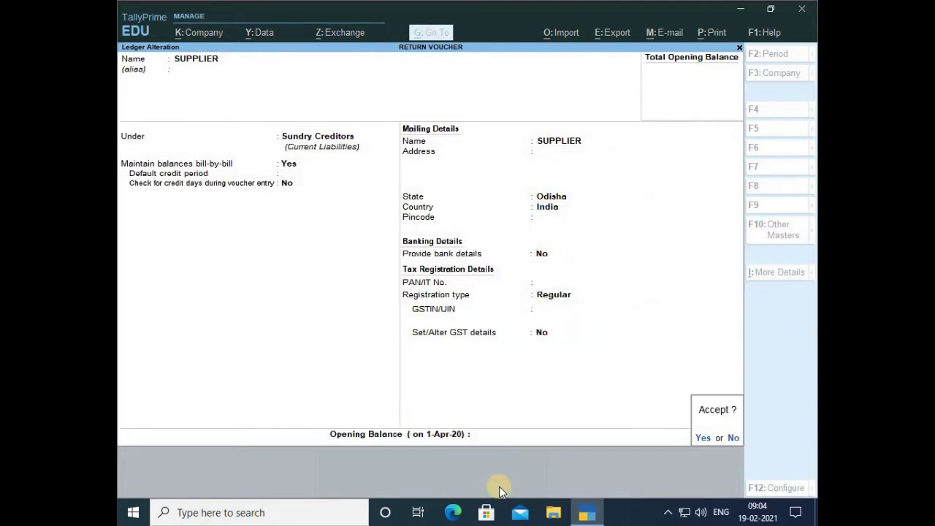
pyautogui.press('Return')
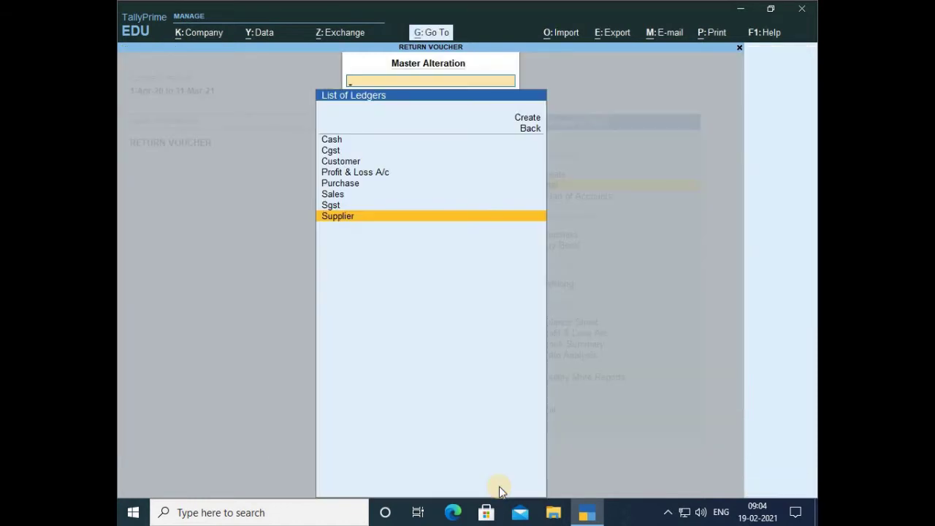
pyautogui.press('Escape')
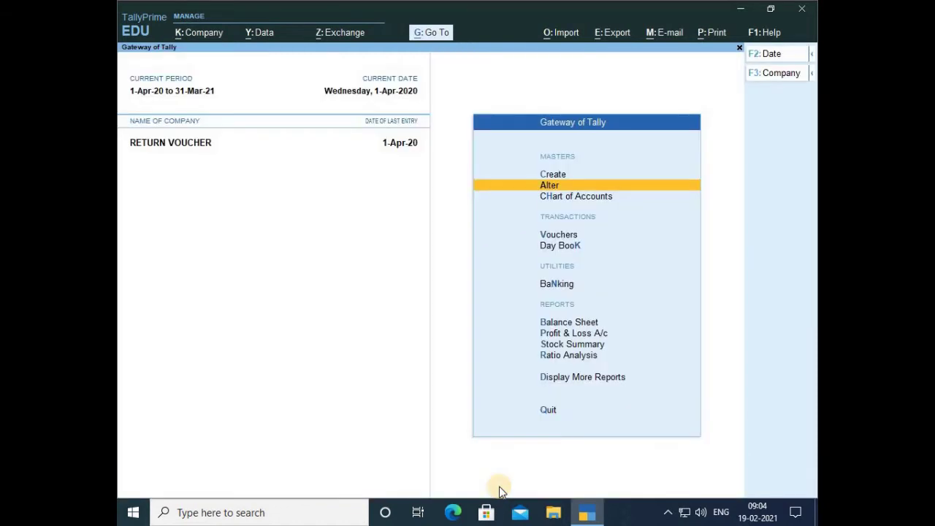
# Open the HOME APPLIANCES stock group for alteration, examine its parent group and GST option, and leave it without changes.
pyautogui.press('Return')
pyautogui.press('Down')
pyautogui.press('Down')
pyautogui.press('Down')
pyautogui.press('Down')
pyautogui.press('Down')
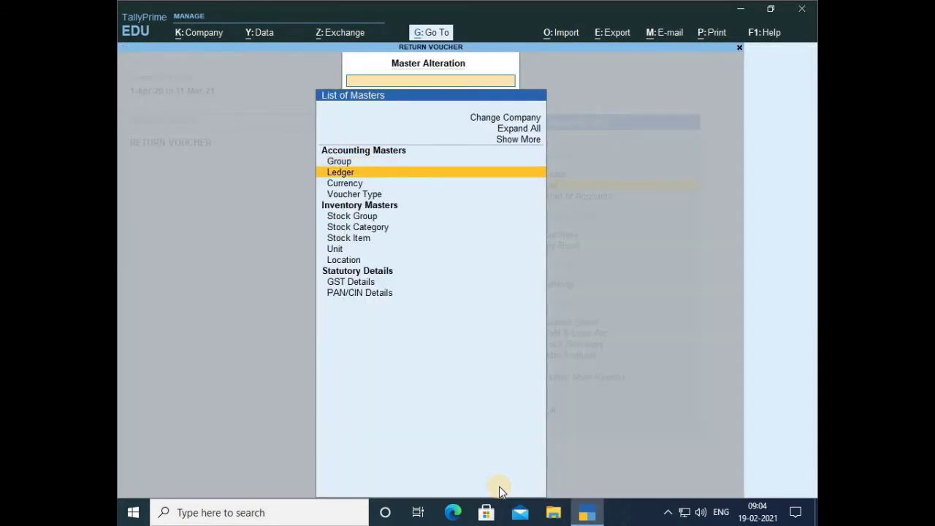
pyautogui.press('Down')
pyautogui.press('Down')
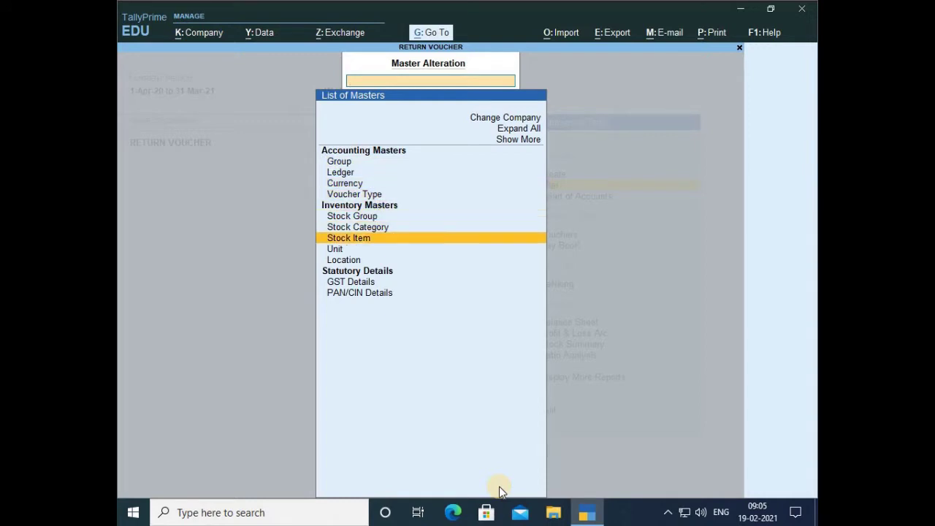
pyautogui.press('Up')
pyautogui.press('Up')
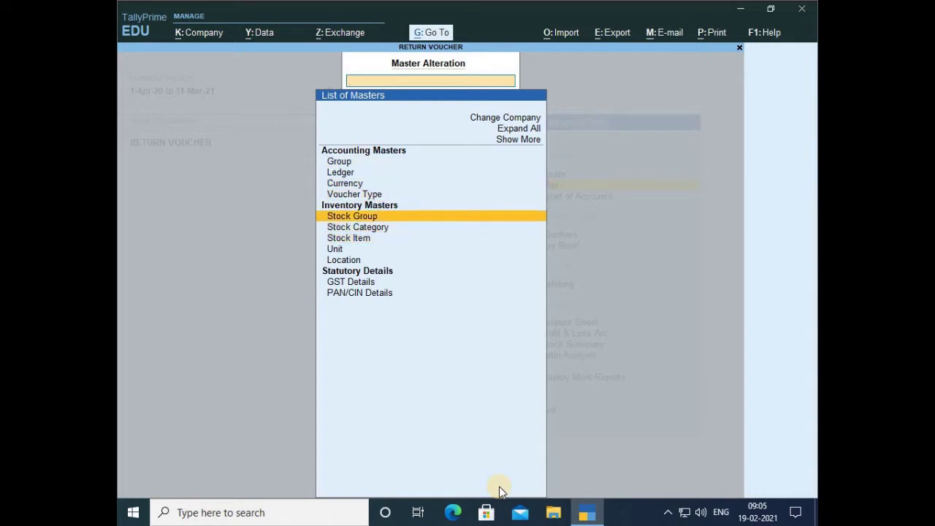
pyautogui.press('Return')
pyautogui.press('Return')
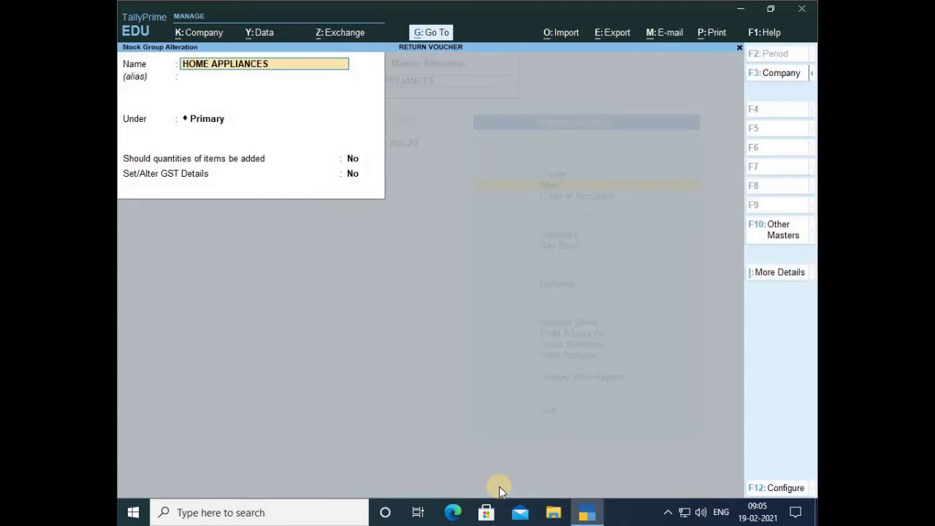
pyautogui.press('Escape')
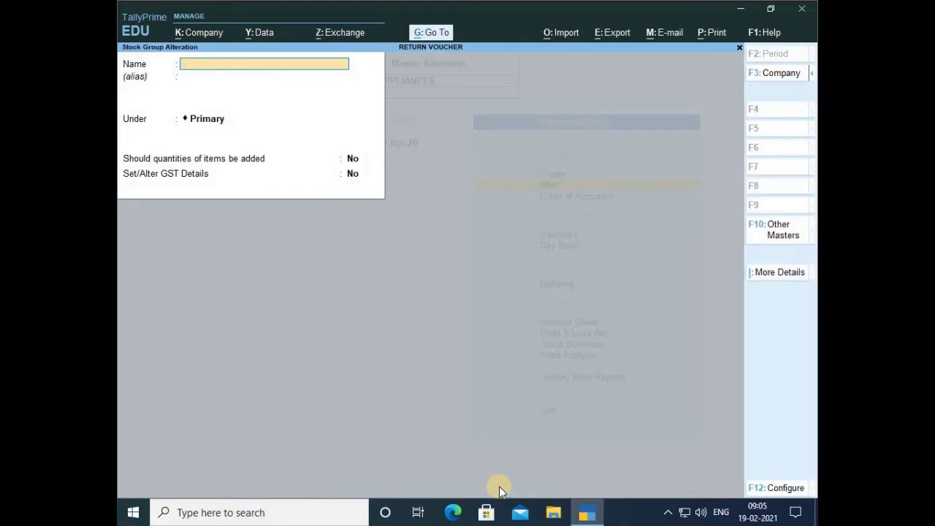
pyautogui.press('Escape')
pyautogui.press('Escape')
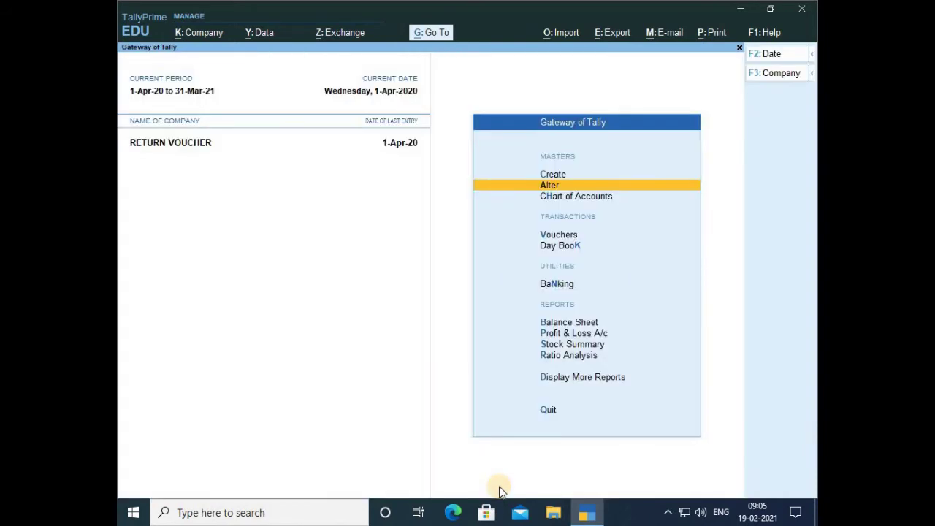
# Open the SAMSUNG stock category for alteration, examine its parent category, and leave it without changes.
pyautogui.press('Return')
pyautogui.press('Down')
pyautogui.press('Down')
pyautogui.press('Down')
pyautogui.press('Down')
pyautogui.press('Down')
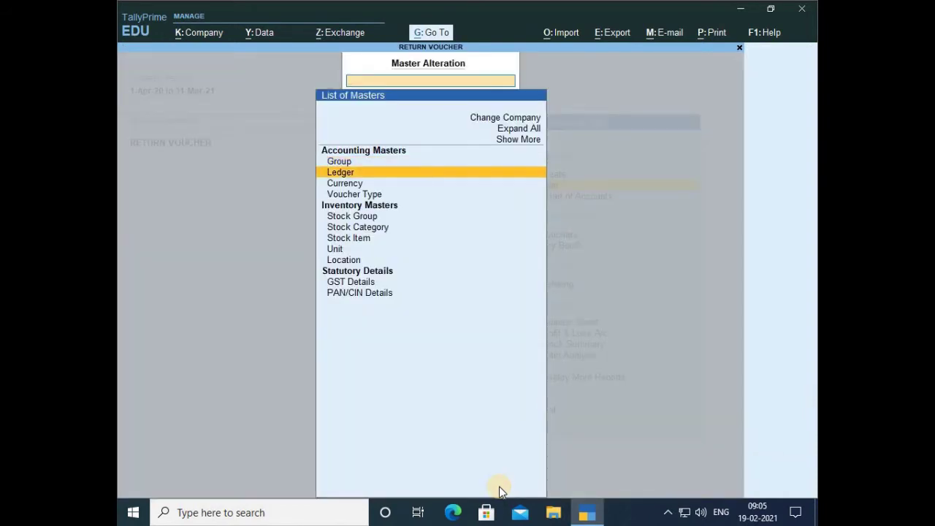
pyautogui.press('Return')
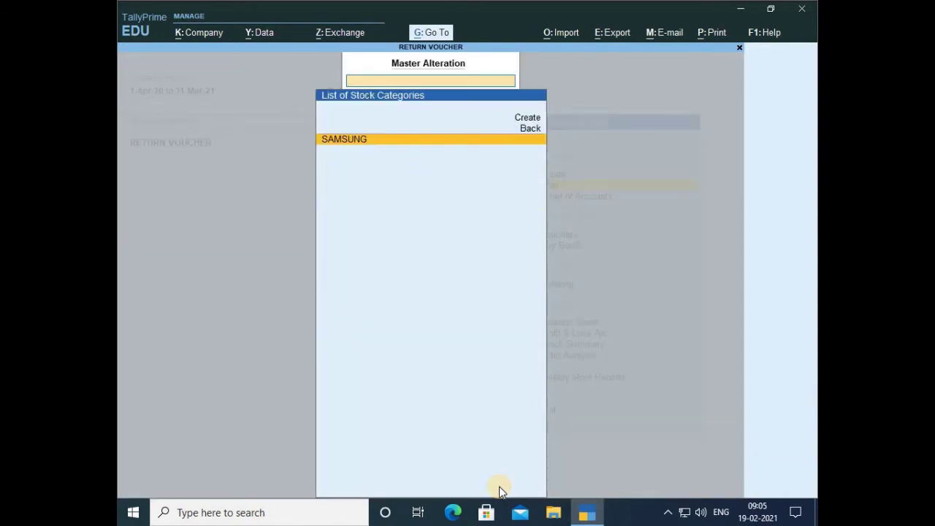
pyautogui.press('Return')
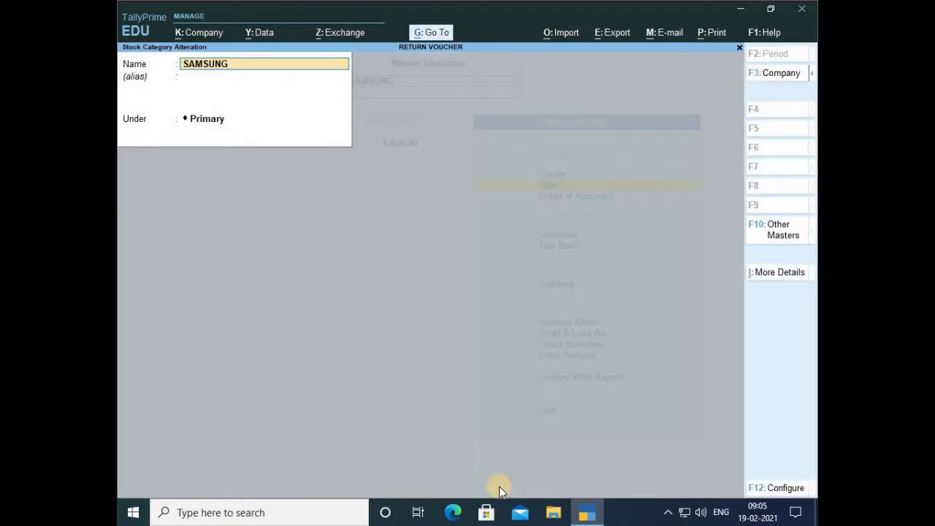
pyautogui.press('Escape')
pyautogui.press('Escape')
pyautogui.press('Return')
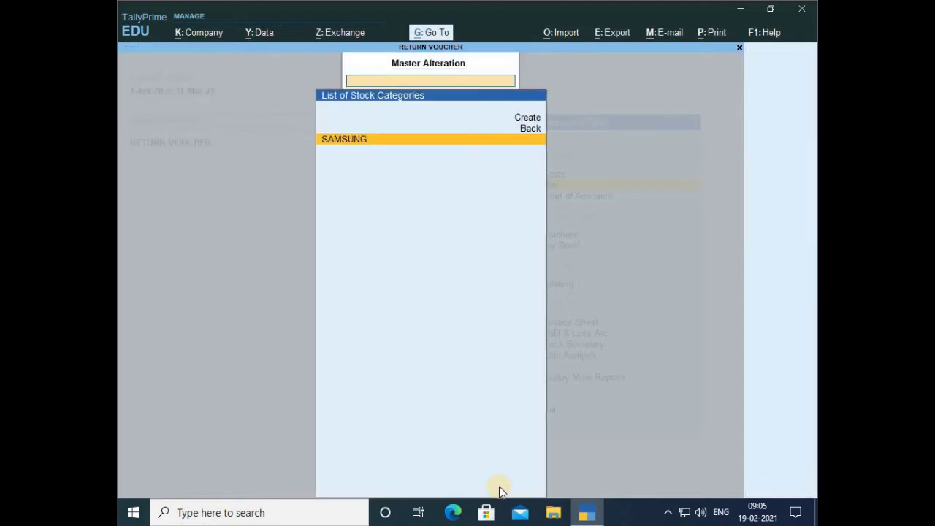
pyautogui.press('Escape')
# Open the existing unit of measure for alteration, examine its type, quantity code and decimal places, and leave it without changes.
pyautogui.press('Down')
pyautogui.press('Down')
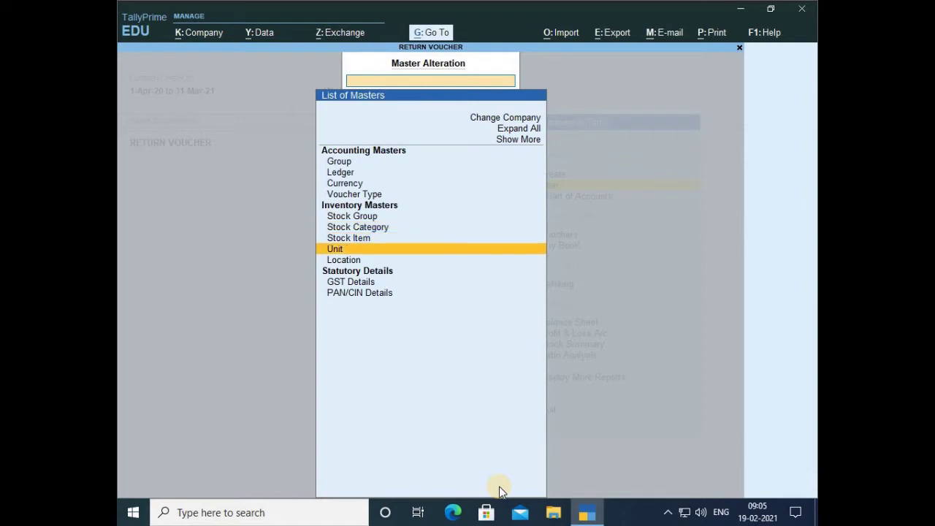
pyautogui.press('Return')
pyautogui.press('Return')
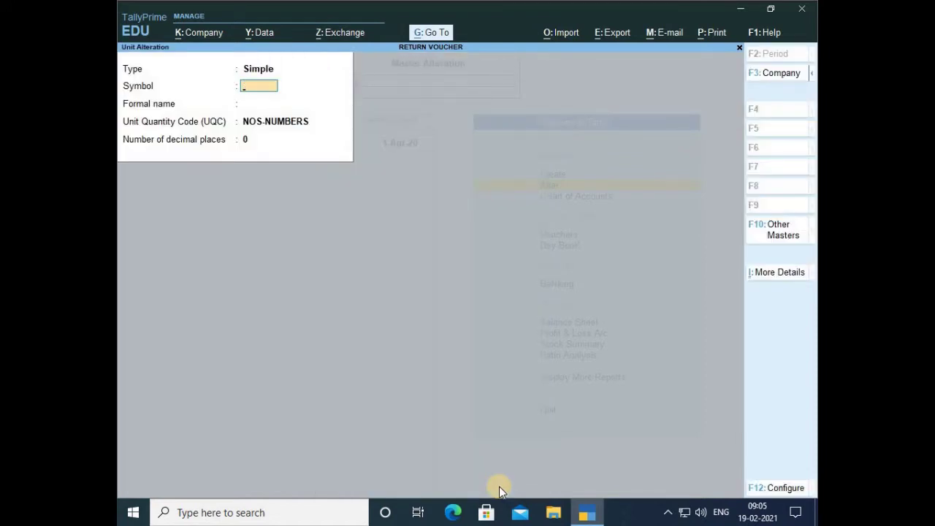
pyautogui.press('Escape')
pyautogui.press('Escape')
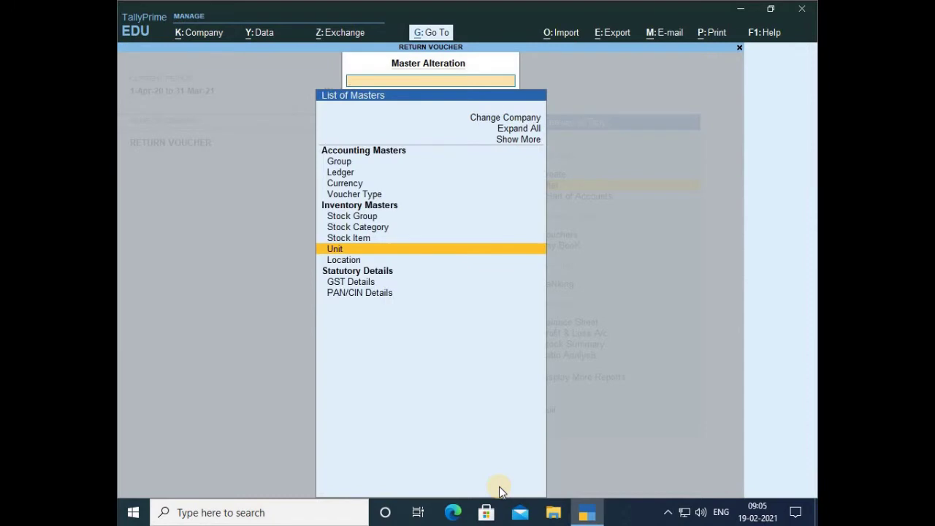
# Open the TV stock item for alteration and review its description, stock group, category and units.
pyautogui.press('Up')
pyautogui.press('Up')
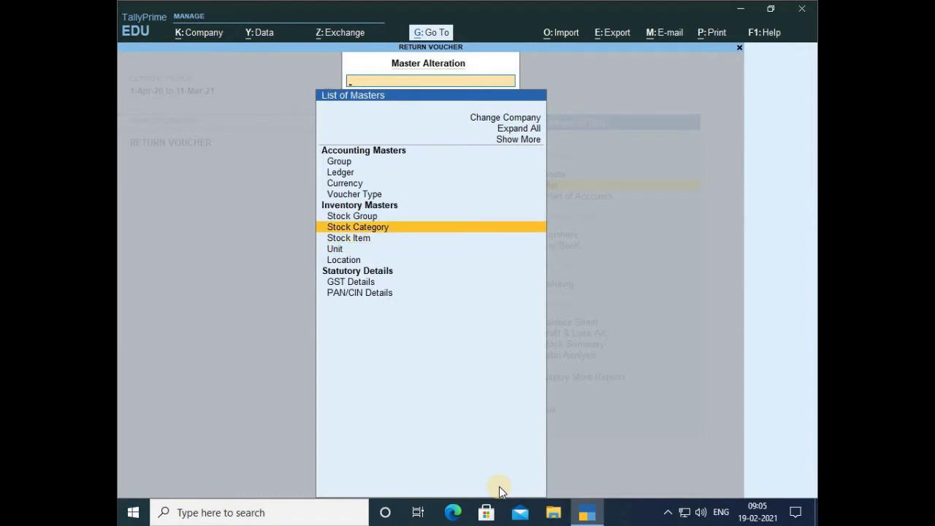
pyautogui.press('Down')
pyautogui.press('Return')
pyautogui.press('Return')
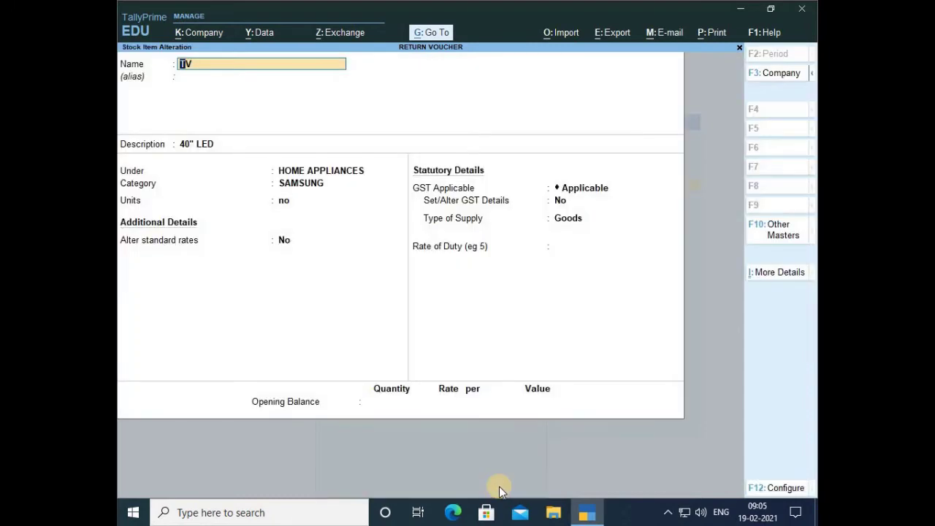
pyautogui.press('Return')
pyautogui.press('Return')
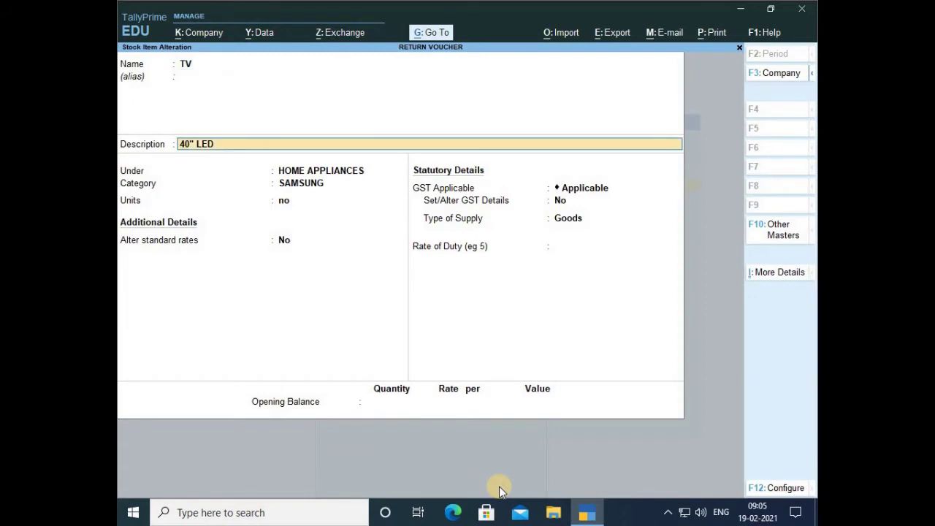
pyautogui.press('Return')
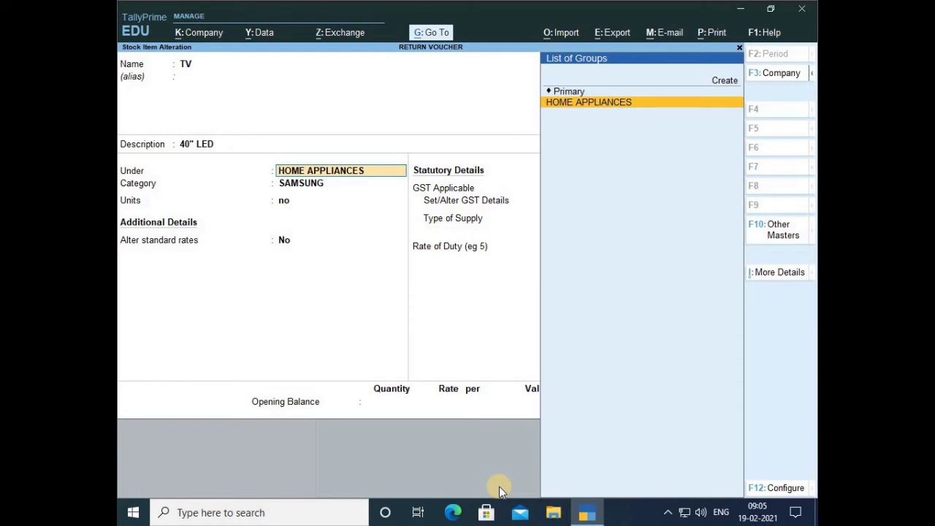
pyautogui.press('Return')
pyautogui.press('Return')
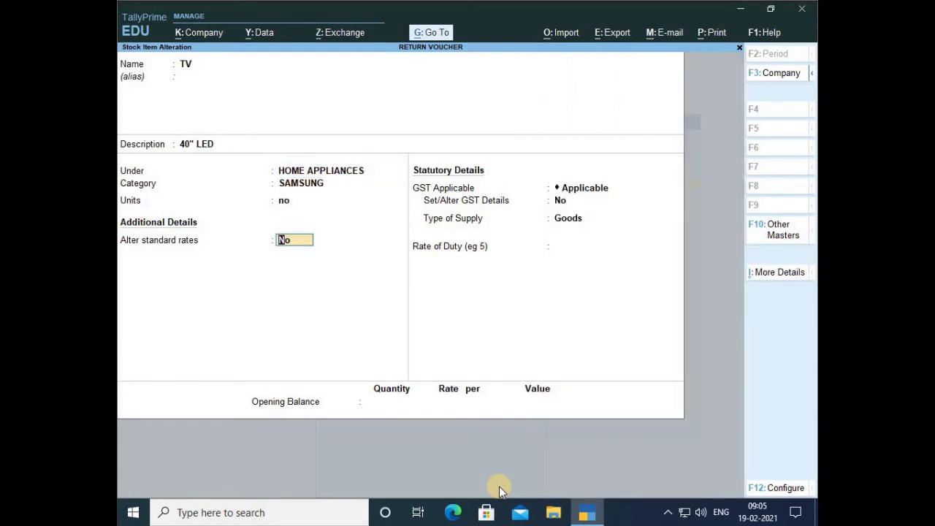
# Set the TV item's standard rates option to Yes and review its standard cost and selling price without changing them.
pyautogui.write('Y')
pyautogui.press('Return')
pyautogui.press('Return')
pyautogui.press('Return')
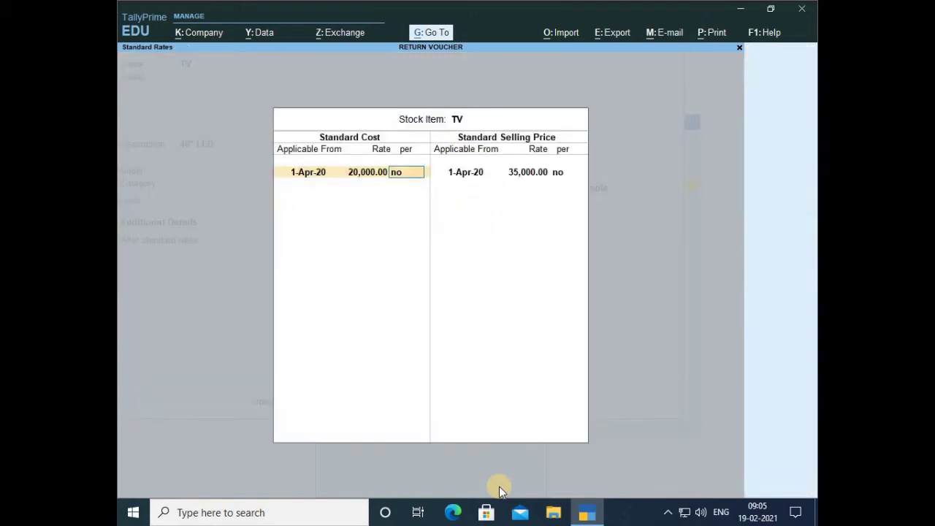
pyautogui.press('Return')
pyautogui.press('Return')
pyautogui.press('Return')
pyautogui.press('Return')
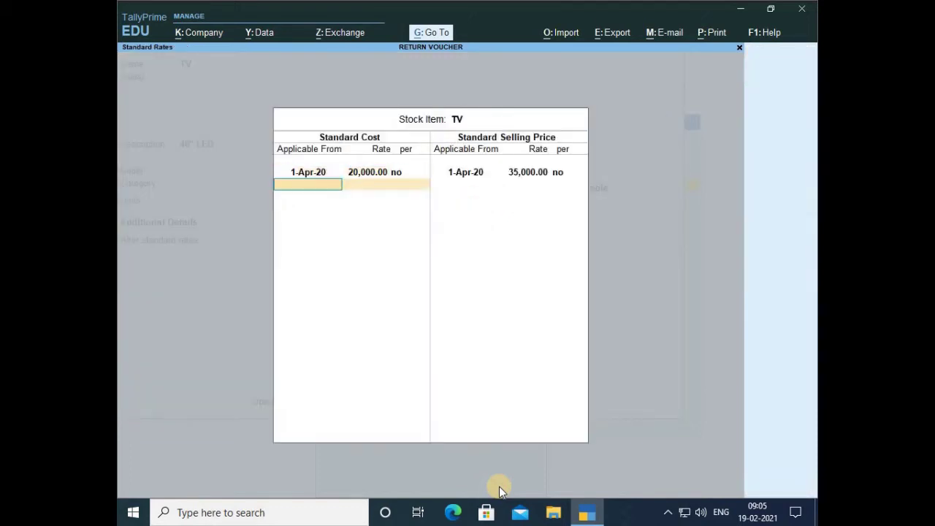
pyautogui.press('Return')
pyautogui.press('Return')
pyautogui.press('Return')
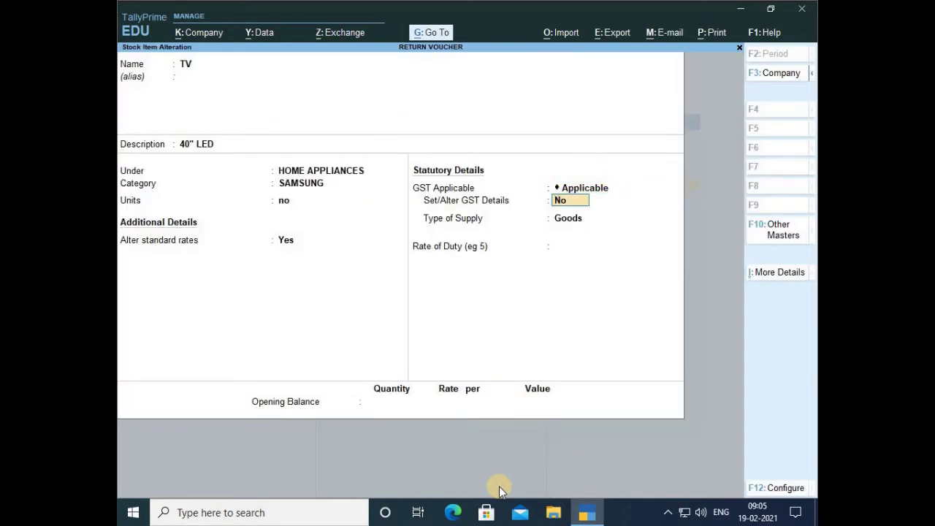
# Set the TV item's GST details option to Yes and review its calculation type, taxability and tax rates without changing them.
pyautogui.write('y')
pyautogui.press('Return')
pyautogui.press('Return')
pyautogui.press('Return')
pyautogui.press('Return')
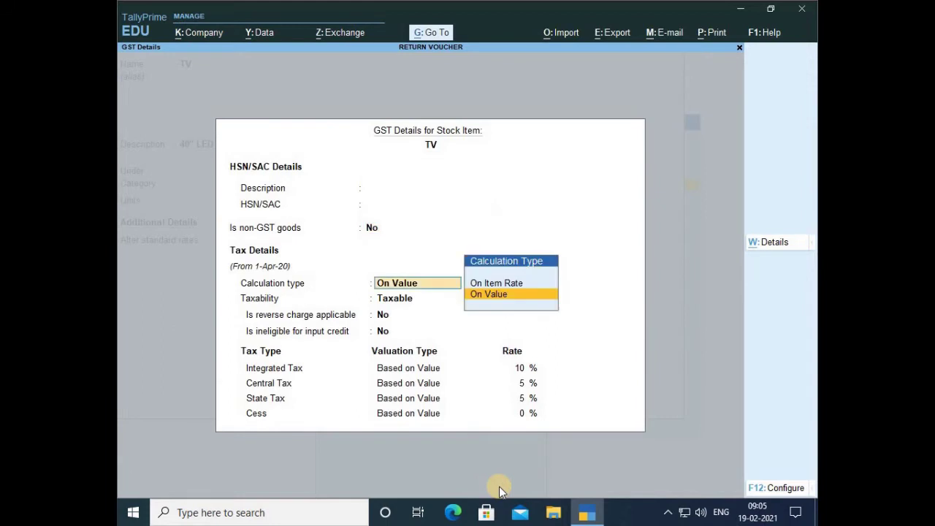
pyautogui.press('Return')
pyautogui.press('Return')
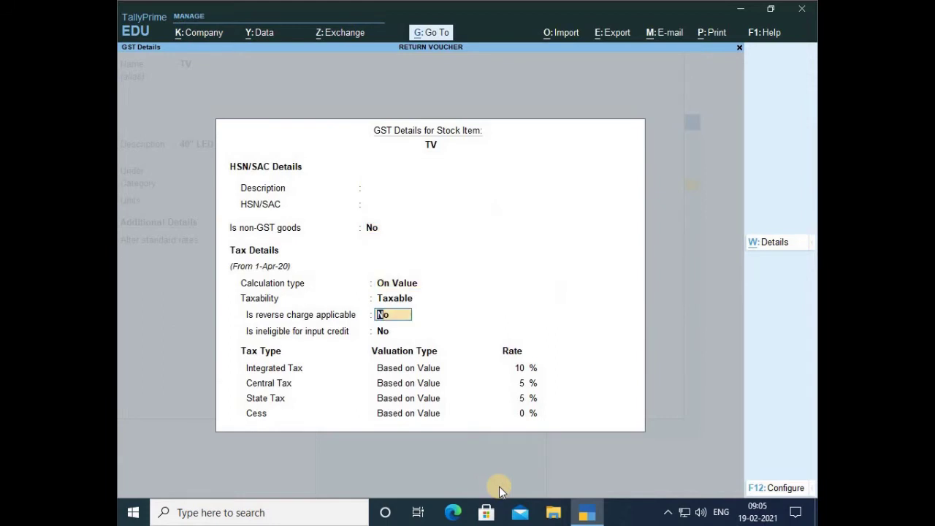
pyautogui.press('Return')
pyautogui.press('Return')
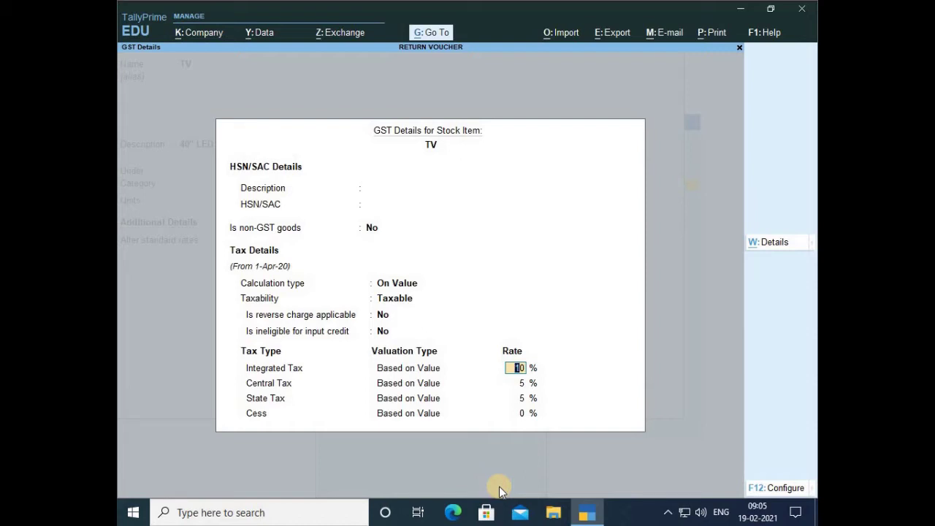
pyautogui.press('Return')
pyautogui.press('Return')
pyautogui.press('Return')
pyautogui.press('Return')
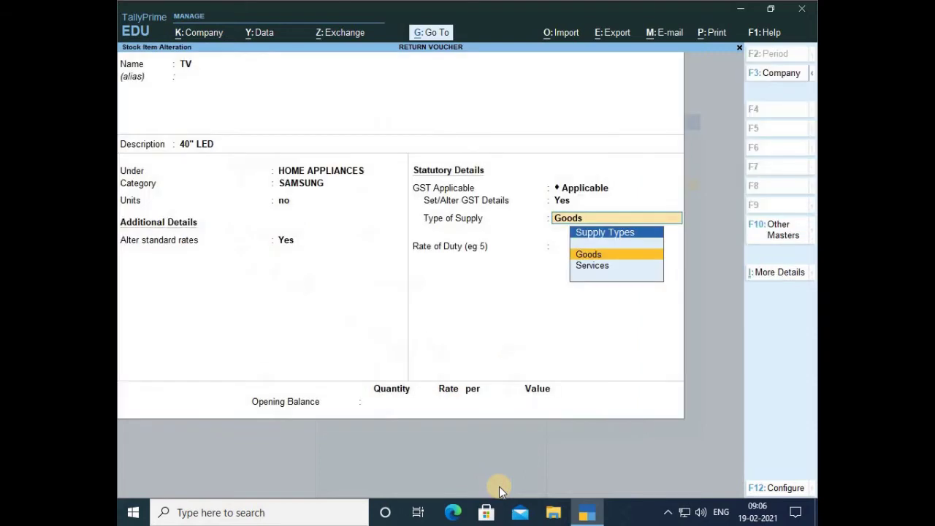
# Keep Goods as the TV item's supply type, save the stock item, and return to the Gateway of Tally.
pyautogui.press('Return')
pyautogui.press('Return')
pyautogui.press('Return')
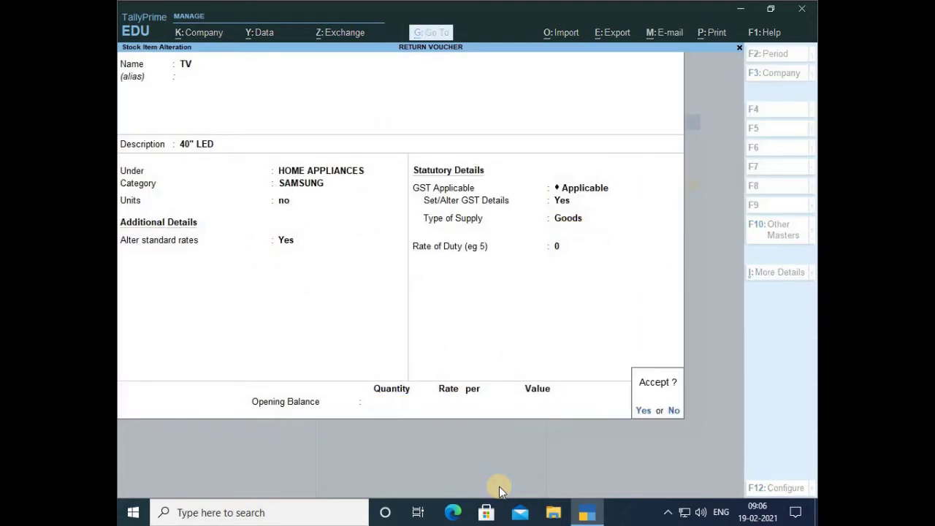
pyautogui.press('Return')
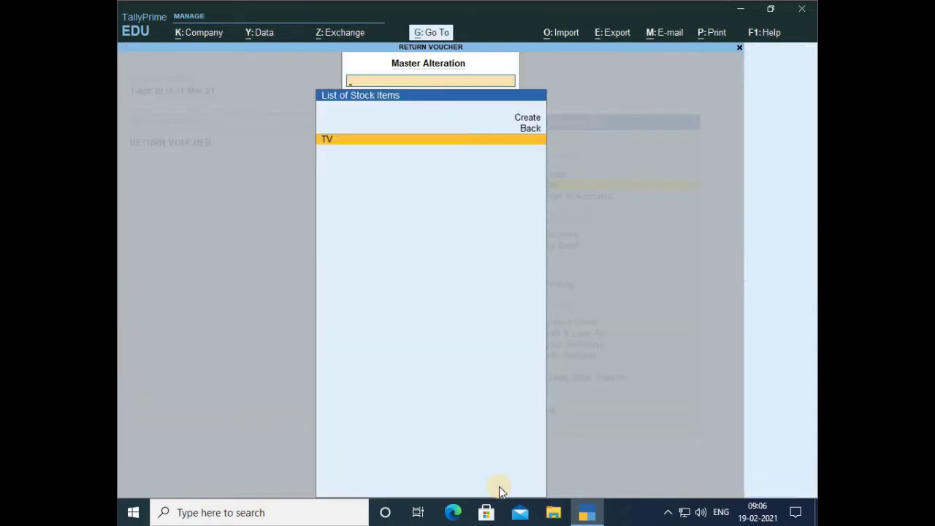
pyautogui.press('Escape')
pyautogui.press('Escape')
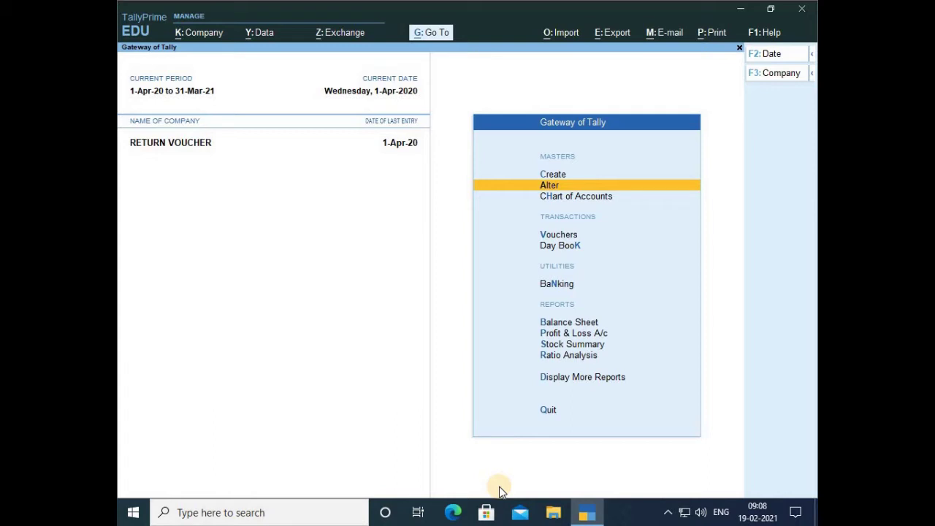
# Open the Day Book from the Gateway of Tally and open the Supplier purchase voucher for alteration.
pyautogui.press('Down')
pyautogui.press('Down')
pyautogui.press('Down')
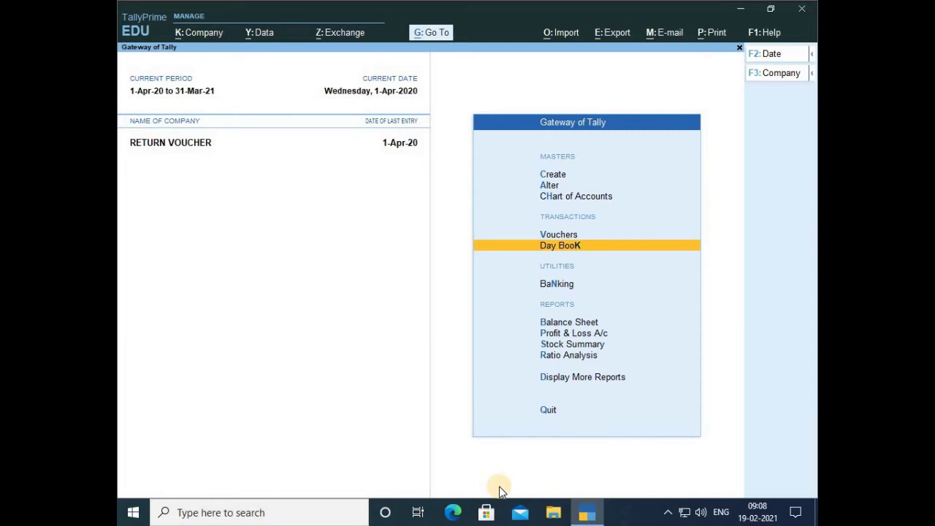
pyautogui.press('Return')
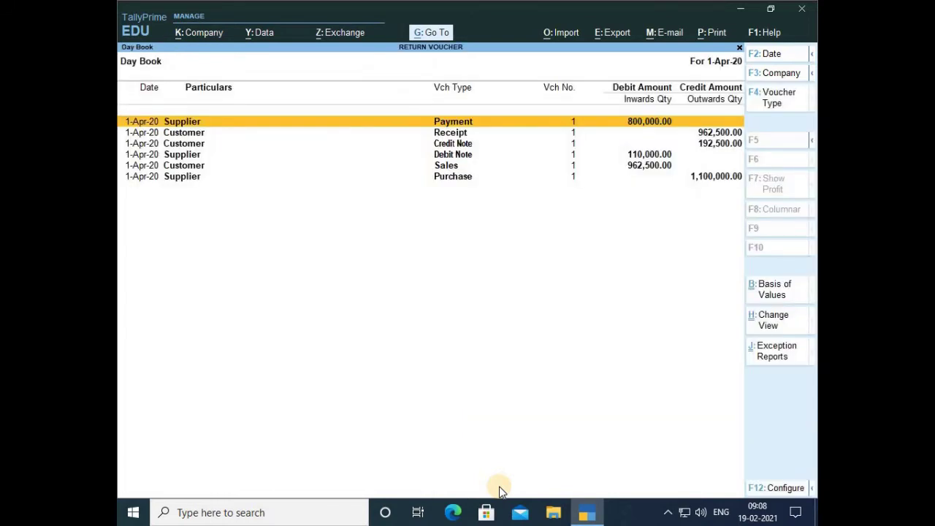
pyautogui.press('Down')
pyautogui.press('Down')
pyautogui.press('Down')
pyautogui.press('Down')
pyautogui.press('Down')
pyautogui.press('Return')
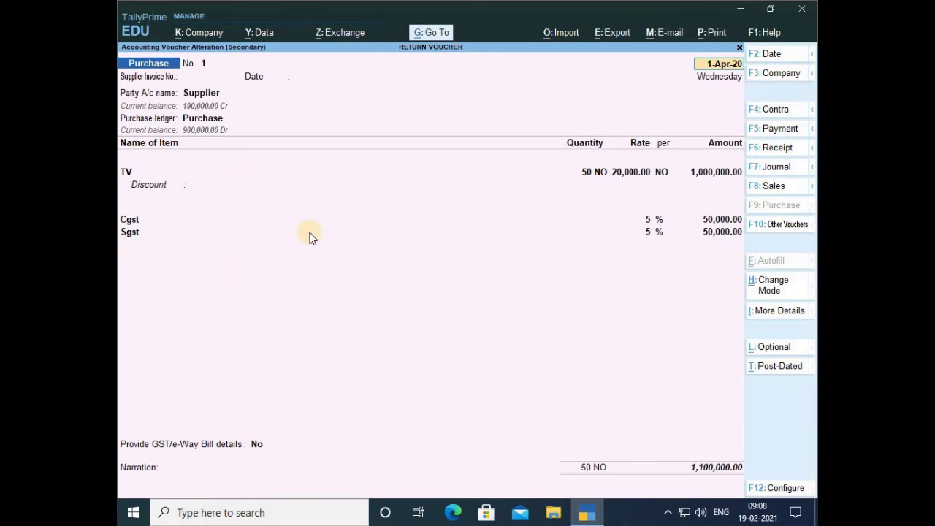
# Go through the purchase voucher's supplier invoice, party account and receipt details, leaving the empty receipt fields blank.
pyautogui.press('Return')
pyautogui.press('Return')
pyautogui.press('Return')
pyautogui.press('Return')
pyautogui.press('Return')
pyautogui.press('Return')
pyautogui.press('Return')
pyautogui.press('Return')
pyautogui.press('Return')
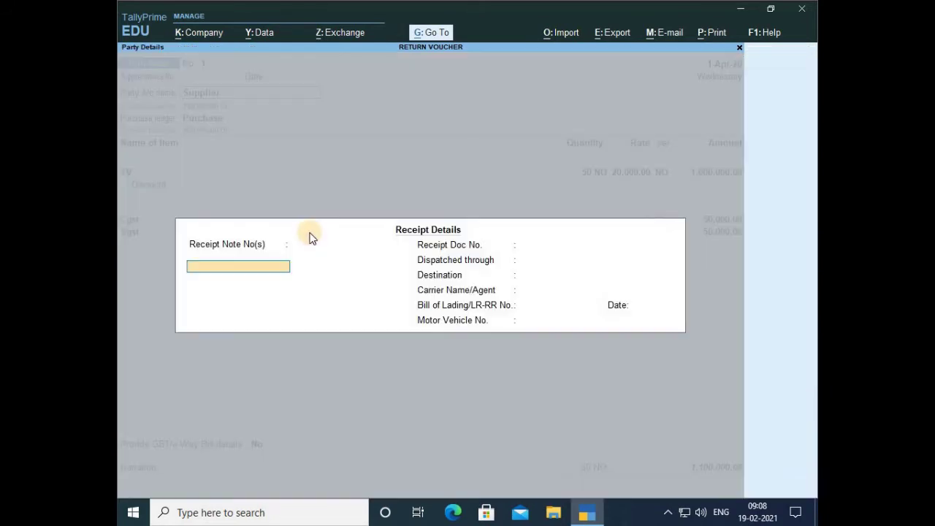
pyautogui.press('Return')
pyautogui.press('Return')
pyautogui.press('Return')
pyautogui.press('Return')
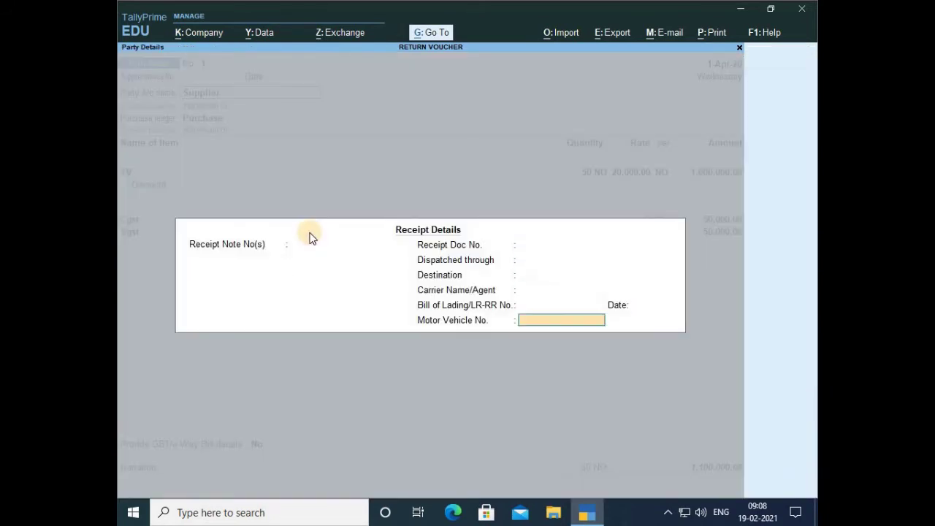
pyautogui.press('Return')
# Accept the purchase voucher's existing party details and keep Purchase as its purchase ledger.
pyautogui.press('Return')
pyautogui.press('Return')
pyautogui.press('Return')
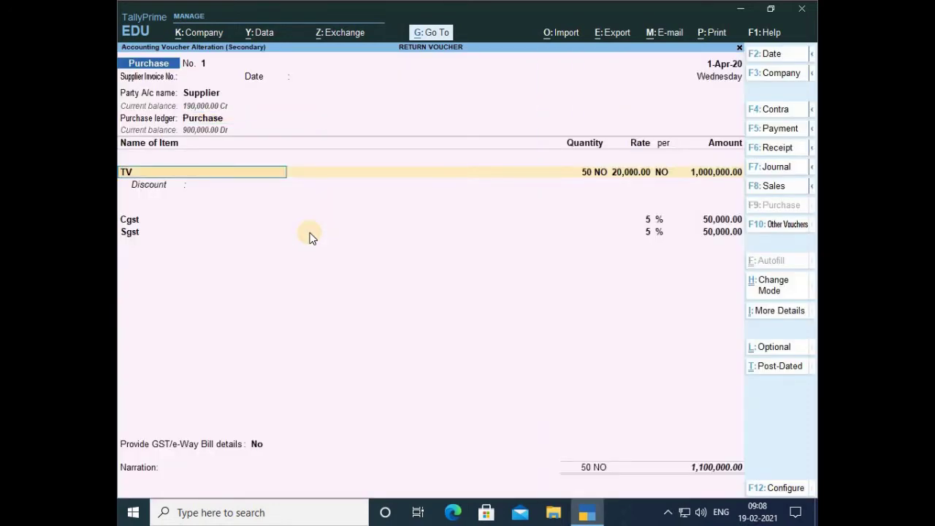
# Review the TV line's quantity, rate and amount in the purchase voucher, leaving its discount blank.
pyautogui.press('Return')
pyautogui.press('Return')
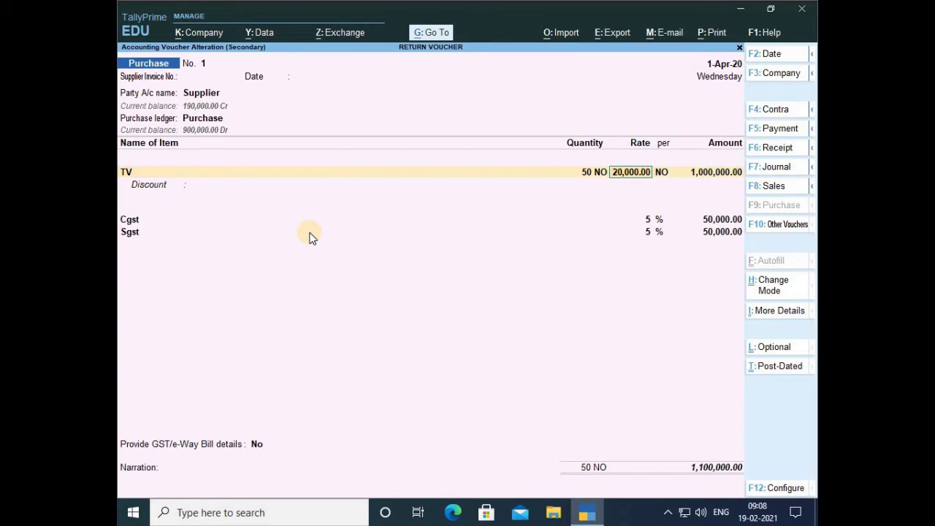
pyautogui.press('Return')
pyautogui.press('Return')
pyautogui.press('Return')
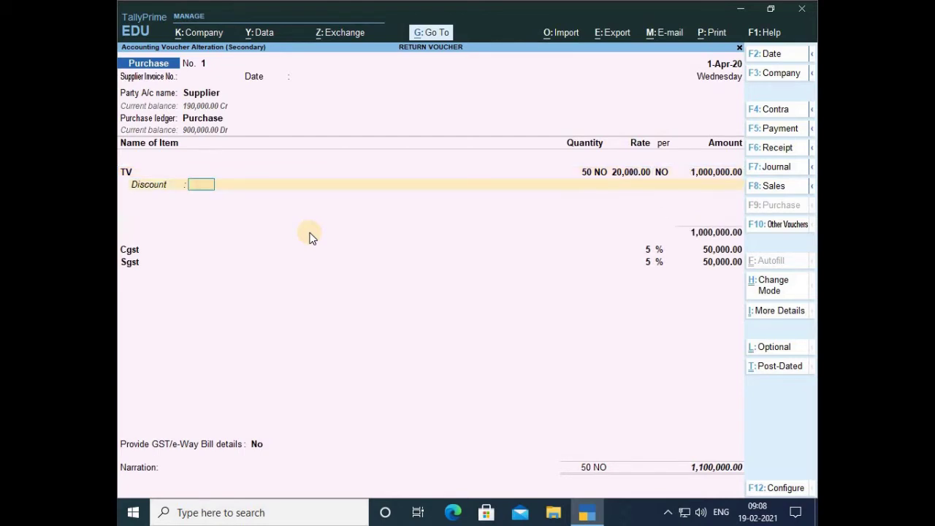
pyautogui.press('Return')
# Review the Cgst and Sgst rates and amounts in the purchase voucher without changing them.
pyautogui.press('Return')
pyautogui.press('Return')
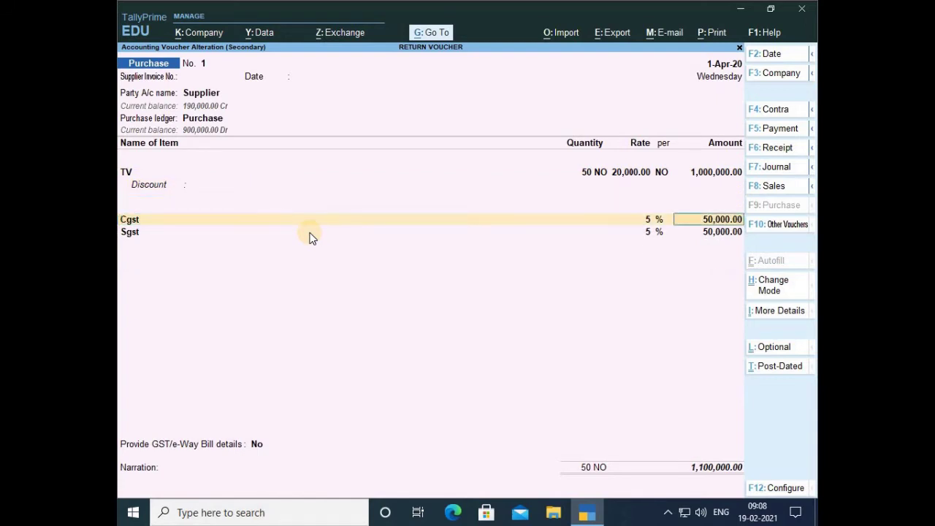
pyautogui.press('Return')
pyautogui.press('Return')
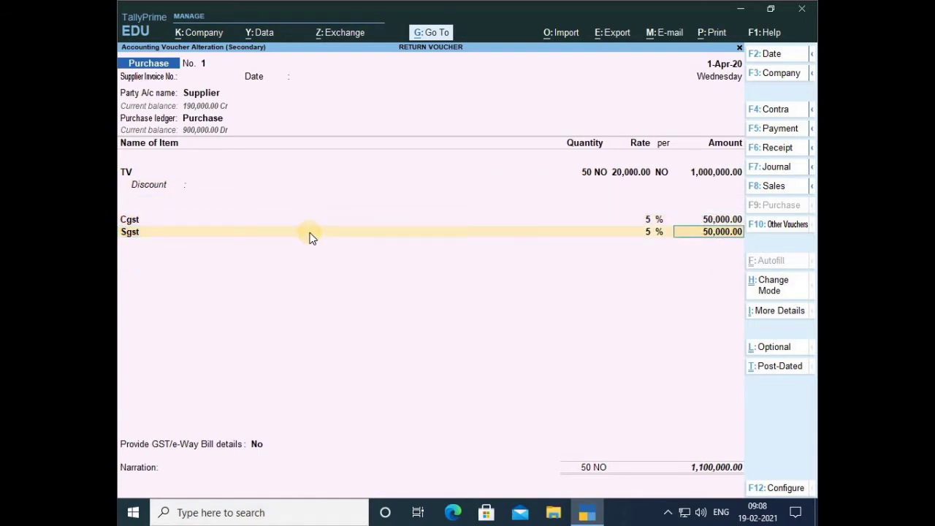
pyautogui.press('Return')
pyautogui.press('Return')
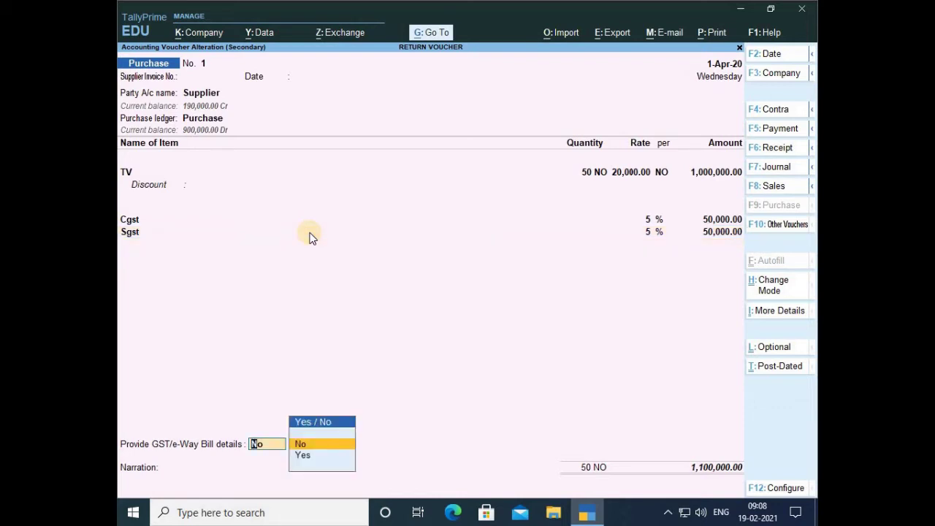
# Keep GST/e-Way Bill details at No and the New Ref bill-wise entry, then save the purchase voucher.
pyautogui.press('Return')
pyautogui.press('Return')
pyautogui.press('Return')
pyautogui.press('Return')
pyautogui.press('Return')
pyautogui.press('Return')
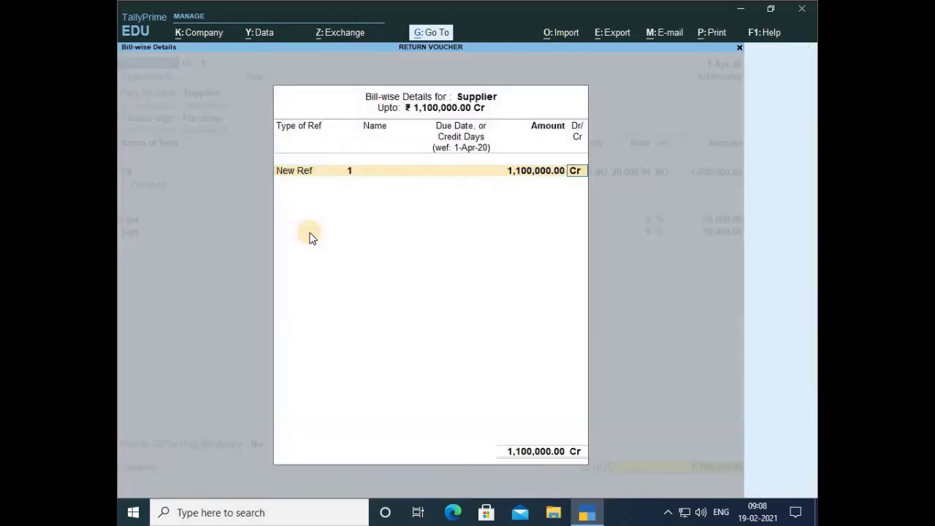
pyautogui.press('Return')
pyautogui.press('Return')
pyautogui.press('Return')
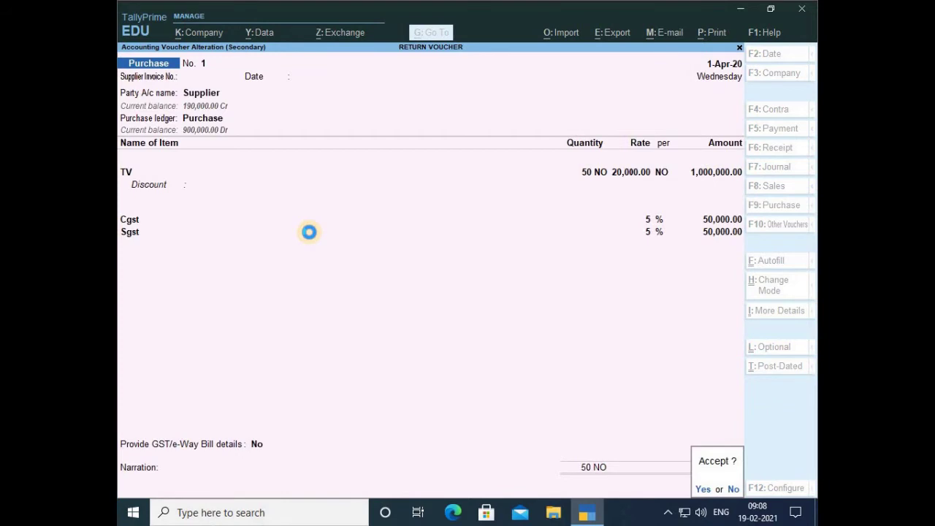
pyautogui.press('Return')
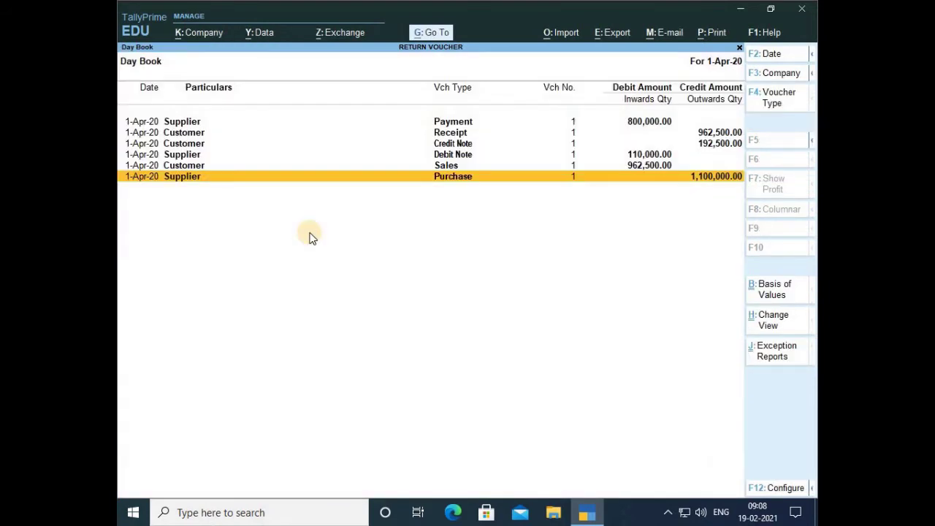
# Open the Customer sales voucher from the Day Book and pass through its dispatch details, leaving them blank.
pyautogui.press('Up')
pyautogui.press('Return')
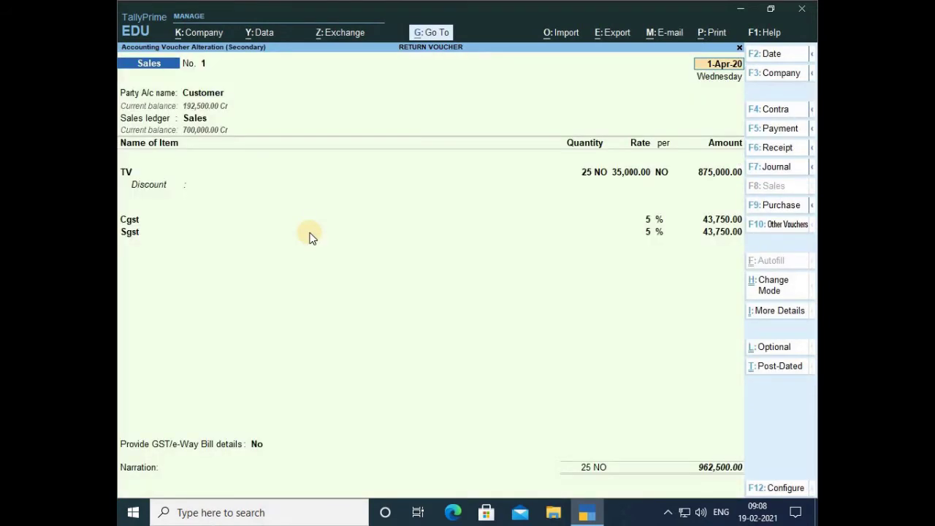
pyautogui.press('Return')
pyautogui.press('Return')
pyautogui.press('Return')
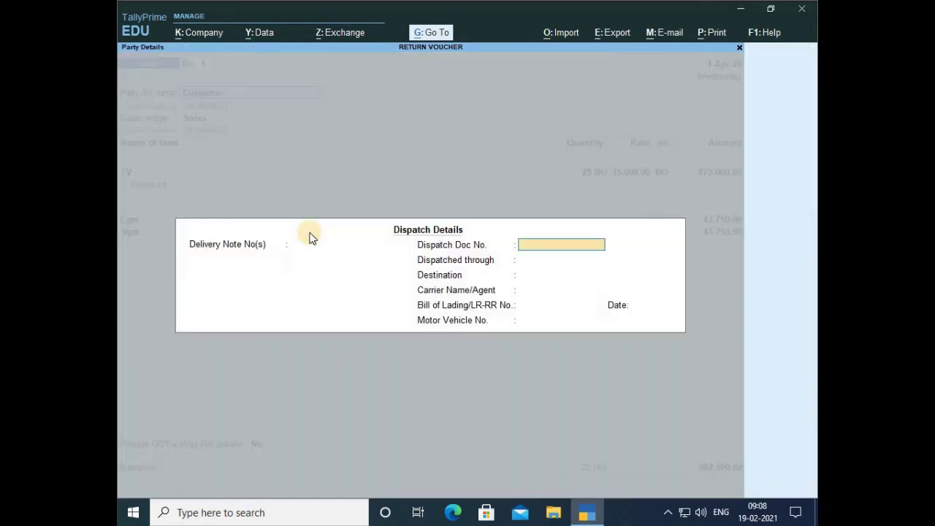
pyautogui.press('Return')
pyautogui.press('Return')
pyautogui.press('Return')
pyautogui.press('Return')
pyautogui.press('Return')
pyautogui.press('Return')
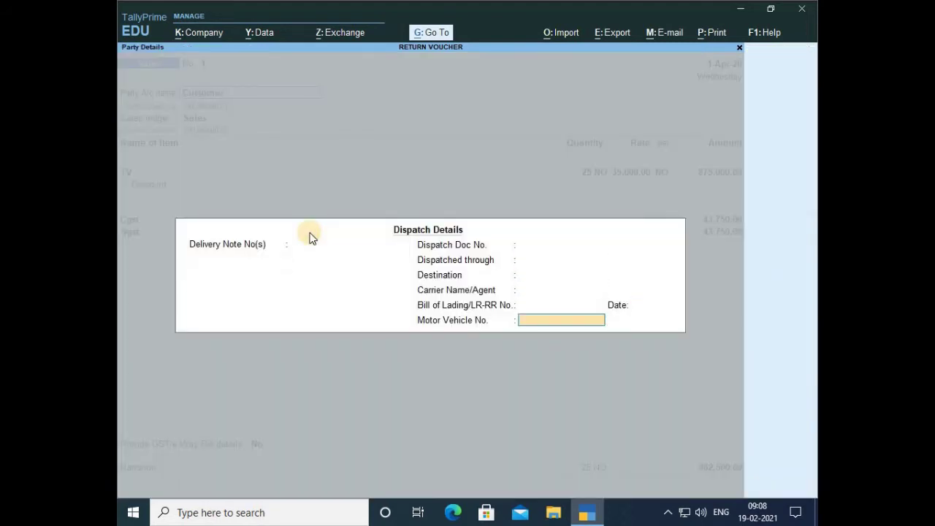
pyautogui.press('Return')
# Review the buyer's party details in the sales voucher and keep Sales as the sales ledger.
pyautogui.press('Return')
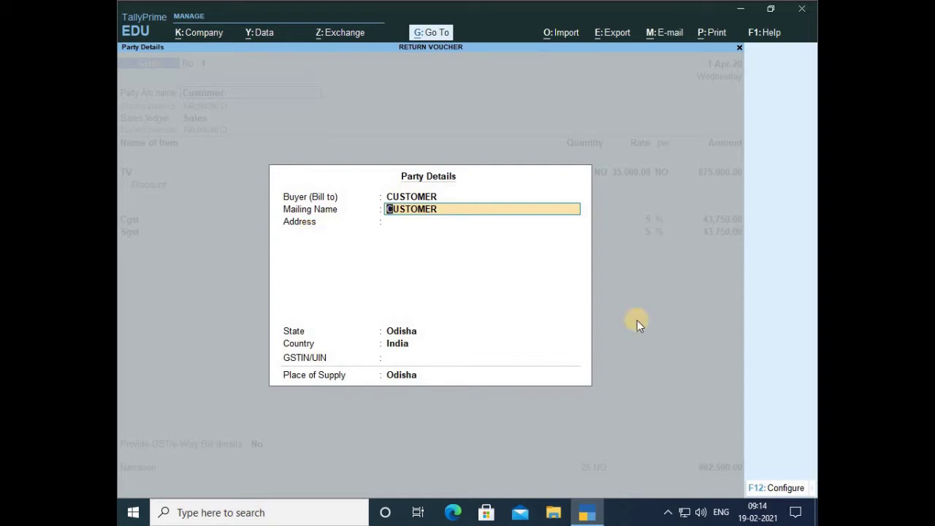
pyautogui.press('Return')
pyautogui.press('Return')
pyautogui.press('Return')
pyautogui.press('Return')
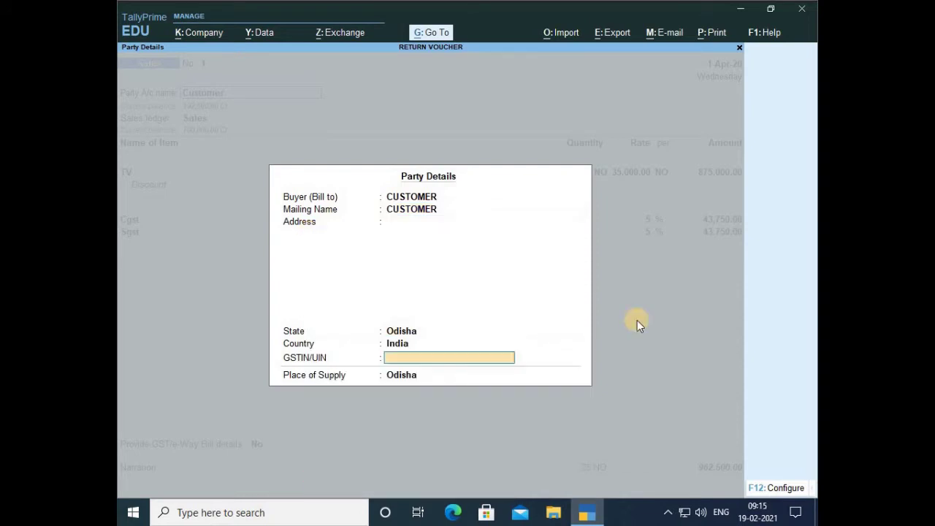
pyautogui.press('Return')
pyautogui.press('Return')
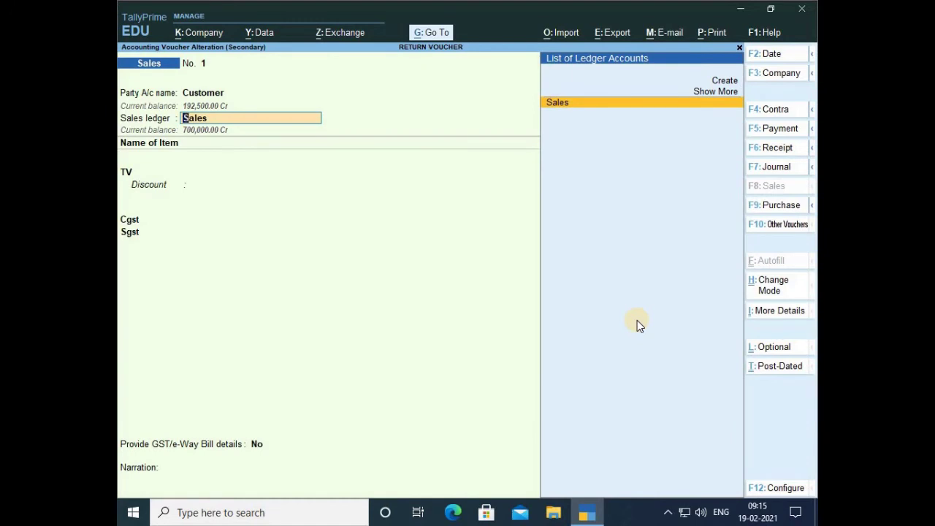
pyautogui.press('Return')
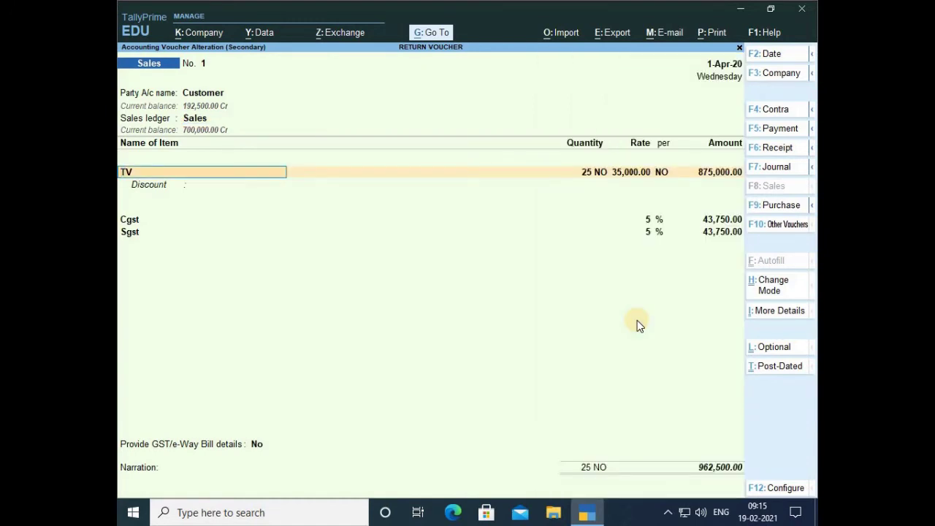
# Review the TV line's quantity, rate and amount in the sales voucher, leaving its discount blank.
pyautogui.press('Return')
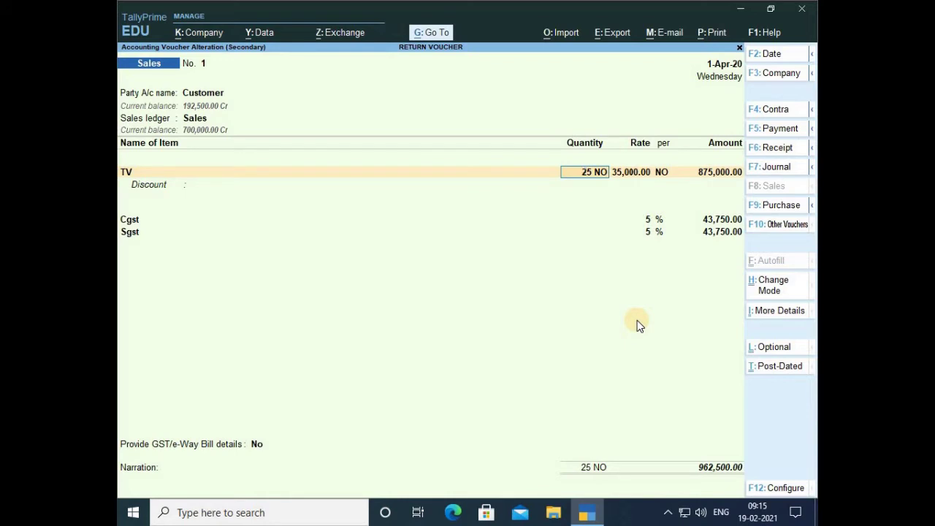
pyautogui.press('Return')
pyautogui.press('Return')
pyautogui.press('Return')
pyautogui.press('Return')
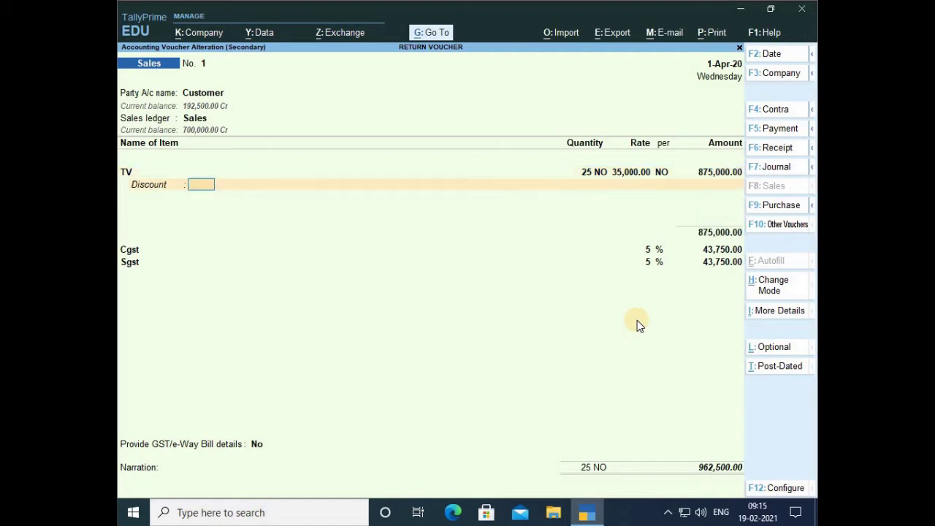
pyautogui.press('Return')
# Review the Cgst and Sgst lines in the sales voucher without changing them.
pyautogui.press('Return')
pyautogui.press('Return')
pyautogui.press('Return')
pyautogui.press('Return')
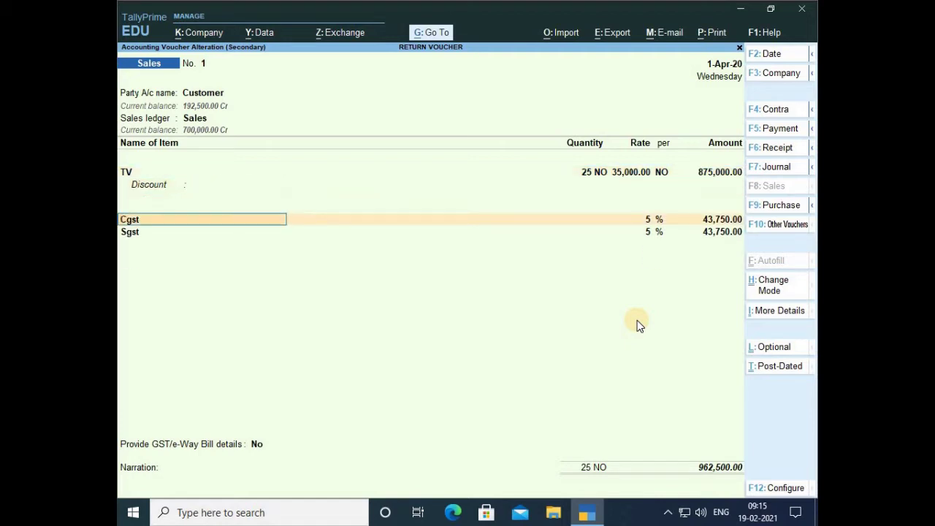
pyautogui.press('Return')
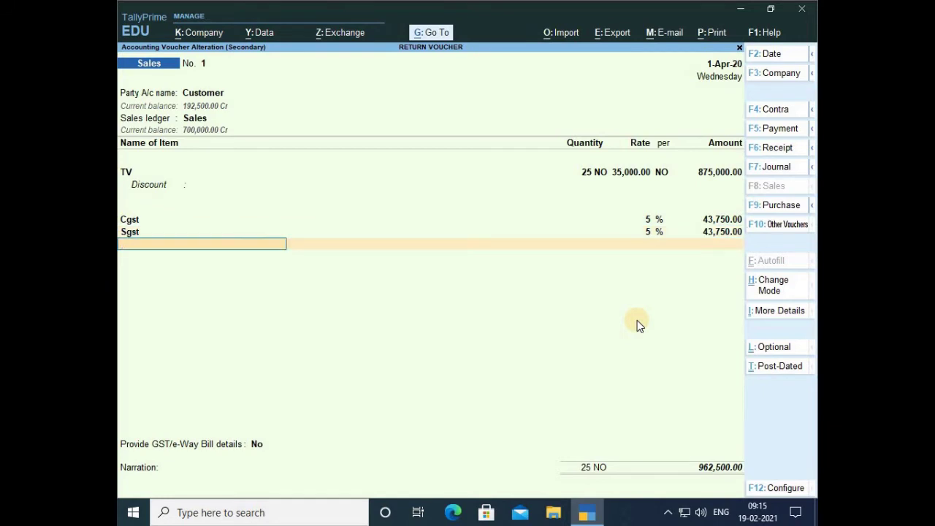
pyautogui.press('Return')
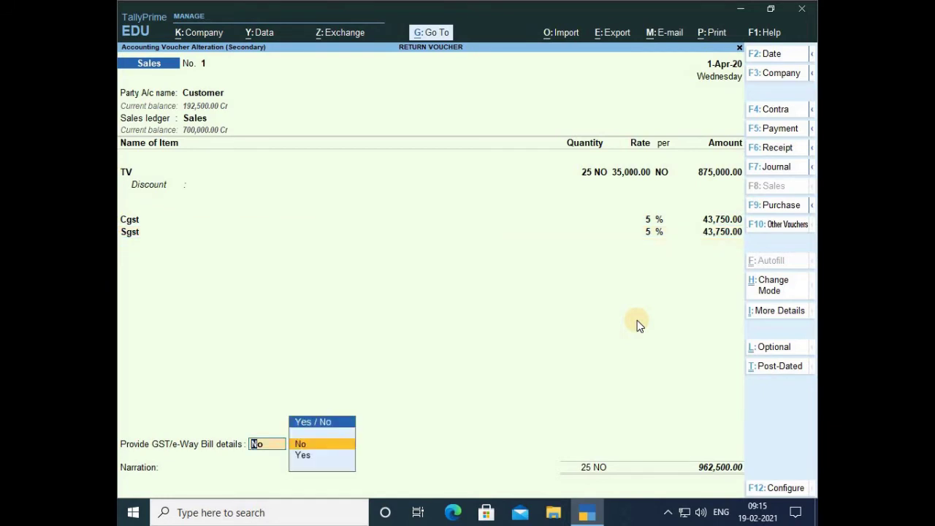
# Keep GST/e-Way Bill details at No and the Customer's New Ref bill-wise entry, then save the sales voucher.
pyautogui.press('Return')
pyautogui.press('Return')
pyautogui.press('Return')
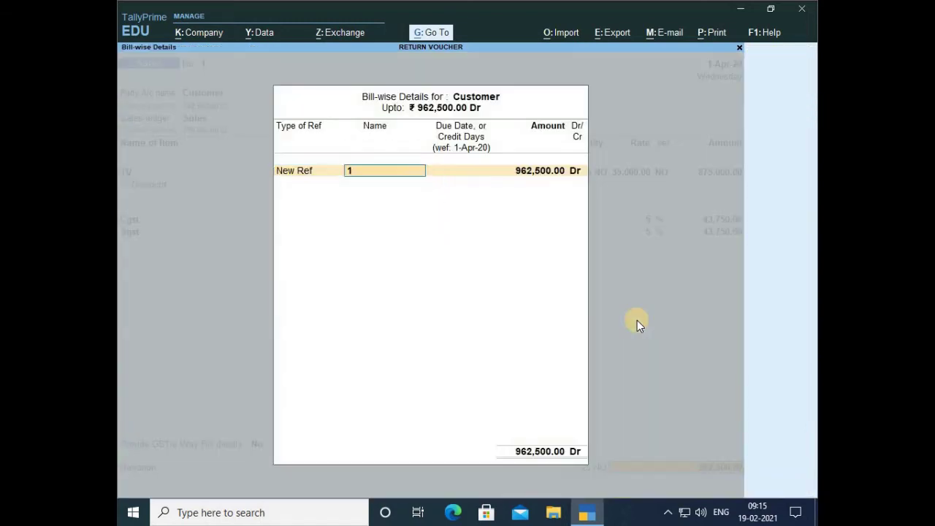
pyautogui.press('Return')
pyautogui.press('Return')
pyautogui.press('Return')
pyautogui.press('Return')
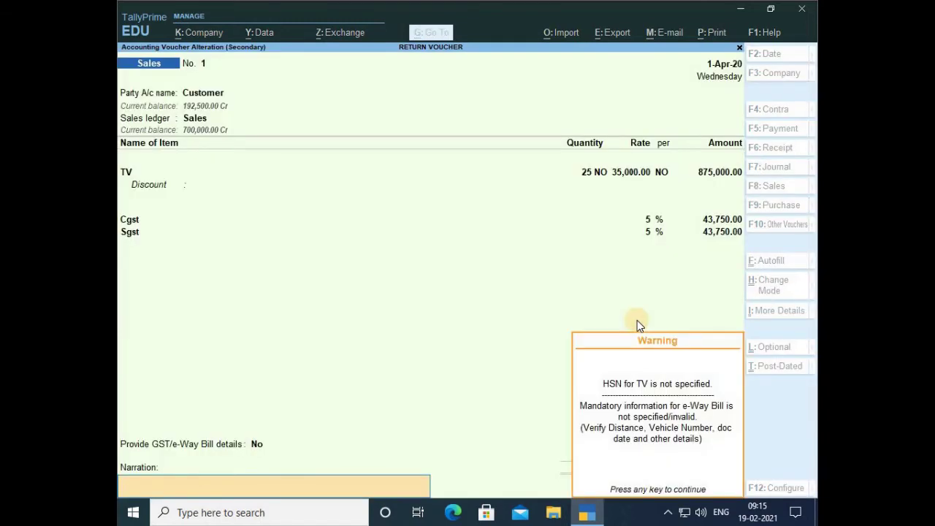
pyautogui.press('Return')
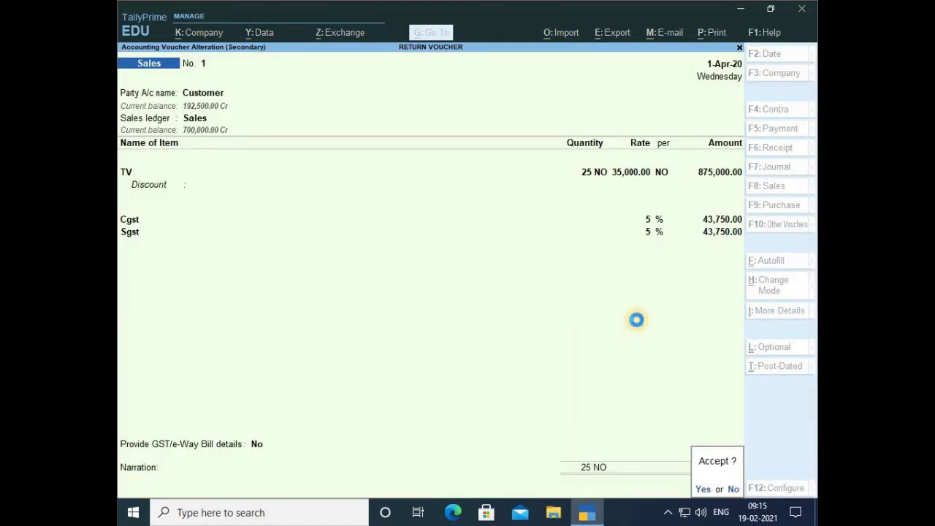
pyautogui.press('Return')
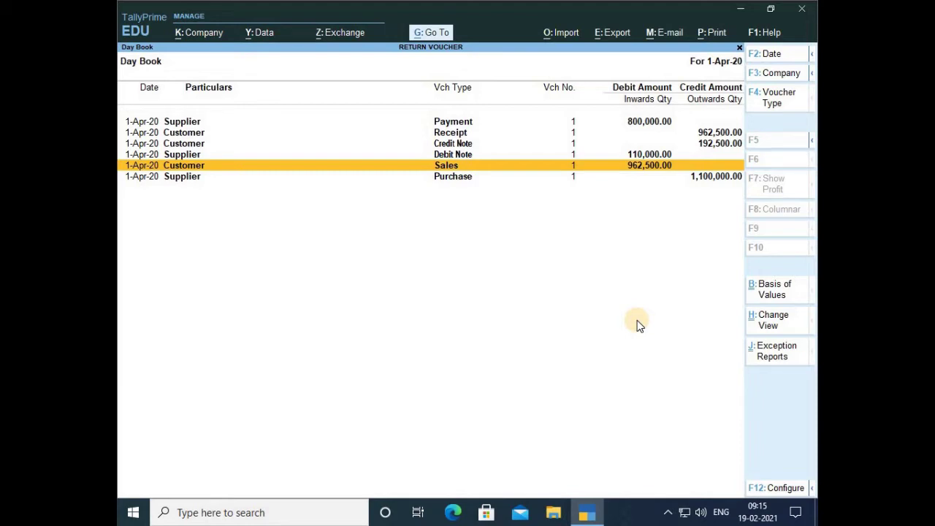
# Delete the Supplier's Debit Note and the Customer's Credit Note from the Day Book.
pyautogui.press('Up')
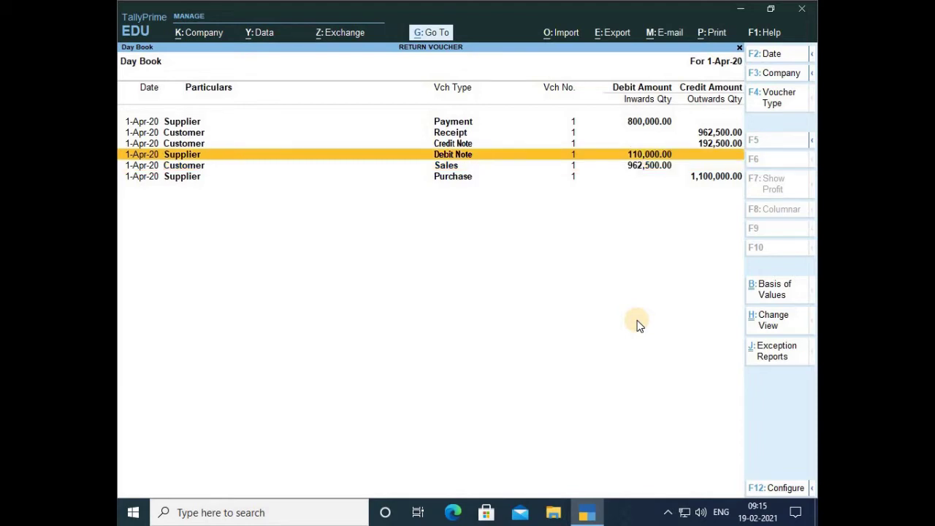
pyautogui.hotkey('alt', 'd')
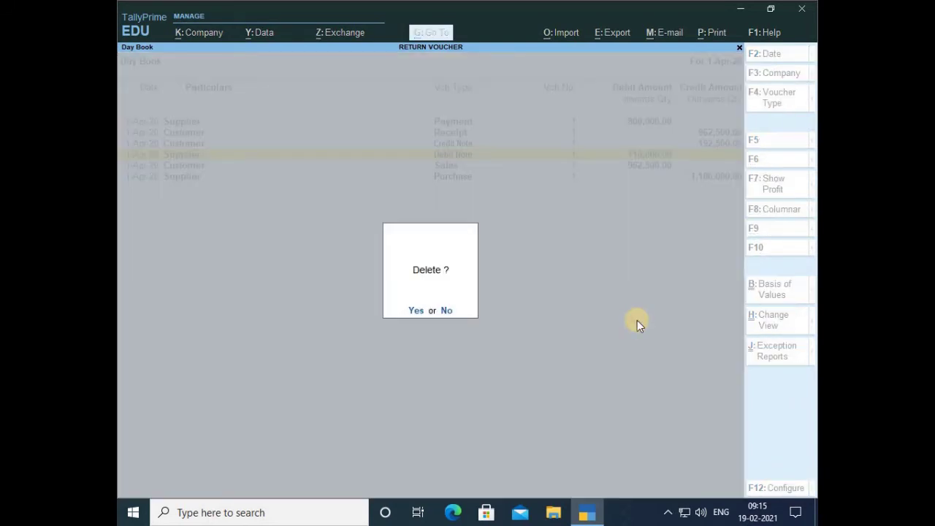
pyautogui.press('y')
pyautogui.press('alt')
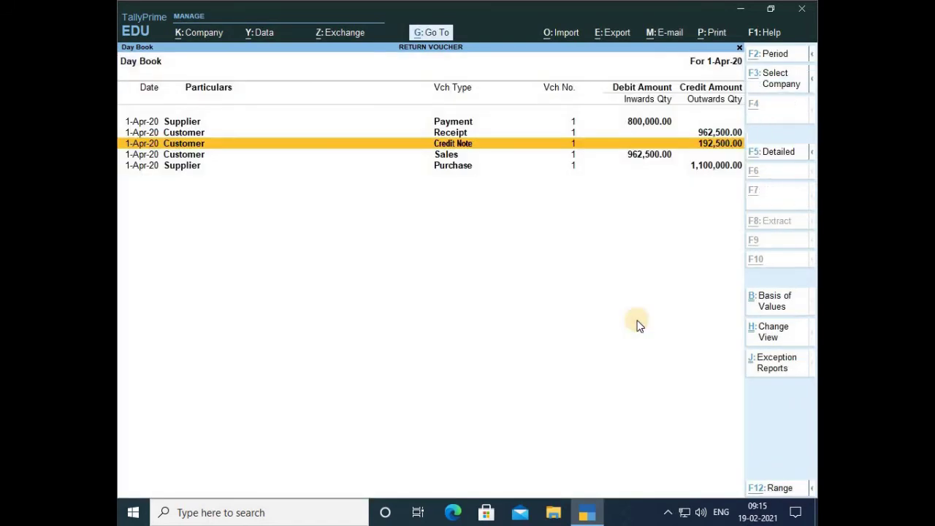
pyautogui.hotkey('alt', 'd')
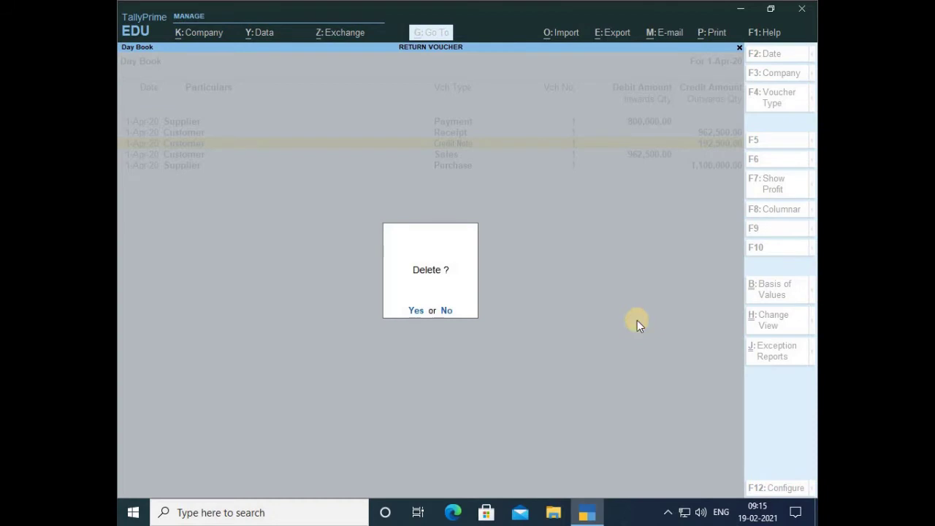
pyautogui.press('y')
# Delete the Customer's Receipt and the Supplier's Payment vouchers, and leave the Day Book.
pyautogui.hotkey('alt', 'd')
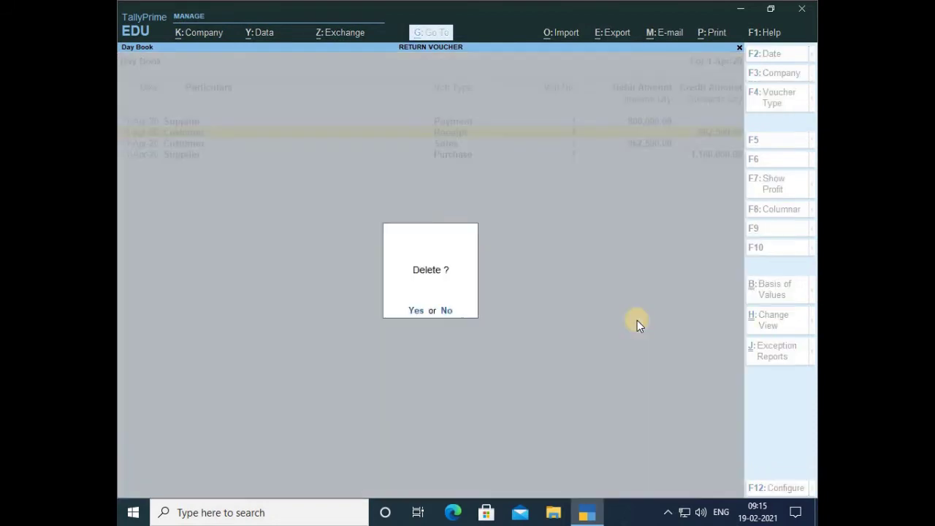
pyautogui.press('y')
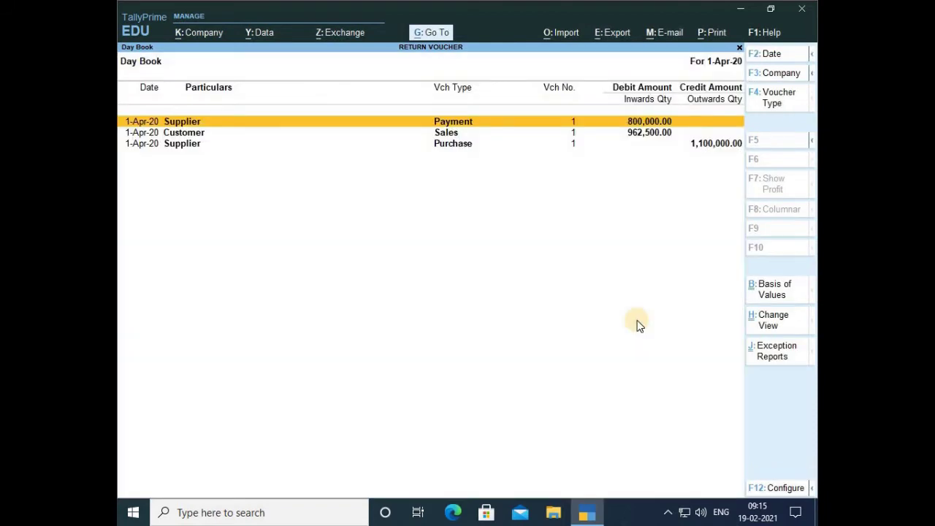
pyautogui.press('alt')
pyautogui.hotkey('alt', 'd')
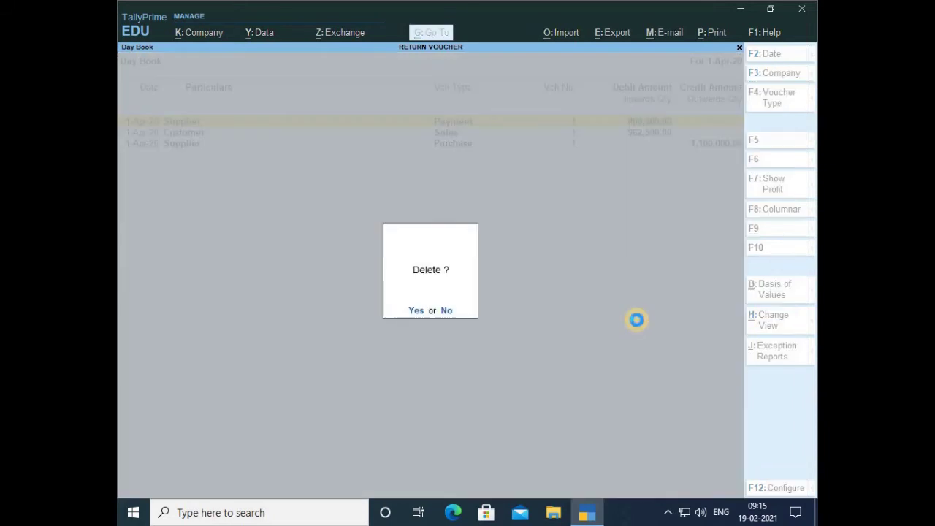
pyautogui.press('y')
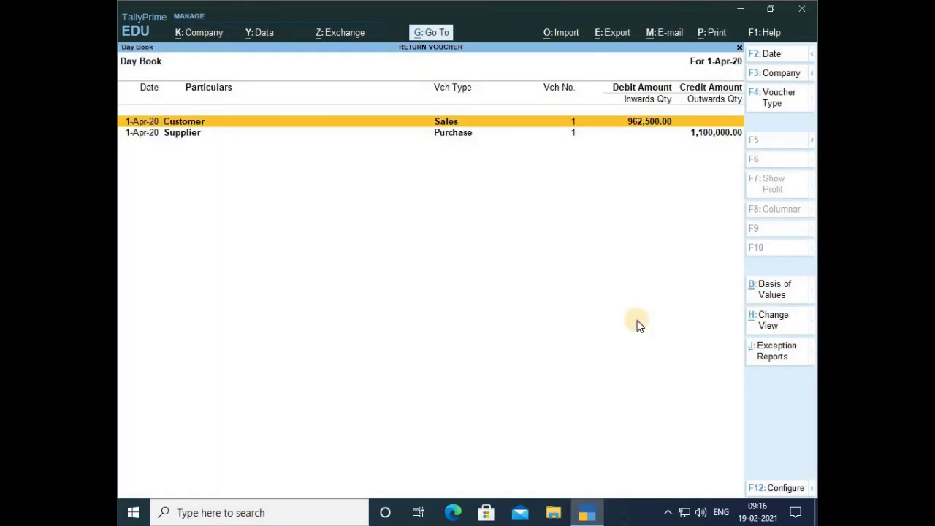
pyautogui.press('Escape')
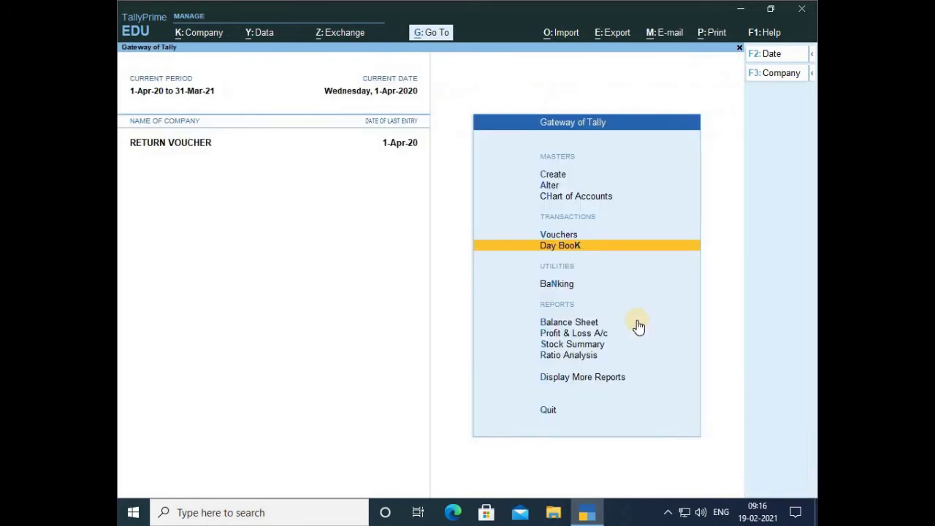
# Open voucher entry and activate the inactive Rejections In voucher type.
pyautogui.press('Up')
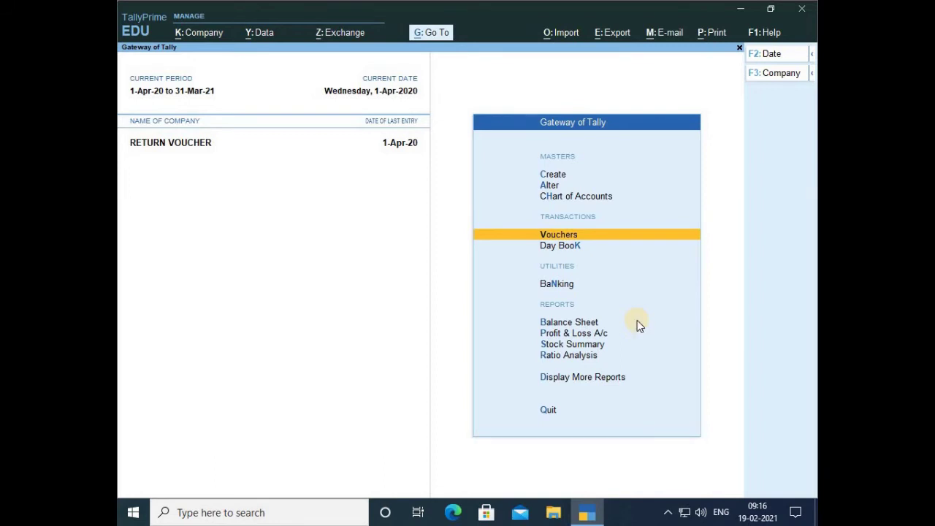
pyautogui.press('Return')
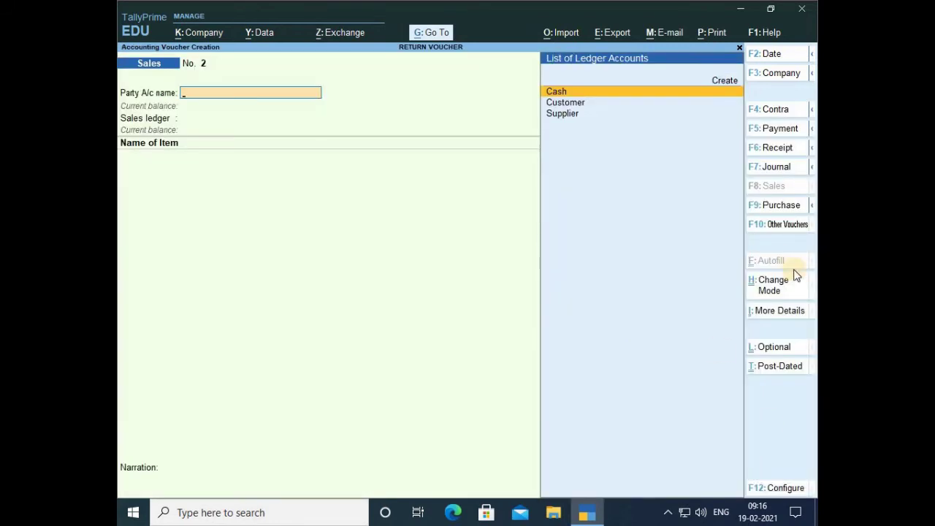
pyautogui.click(782, 233)
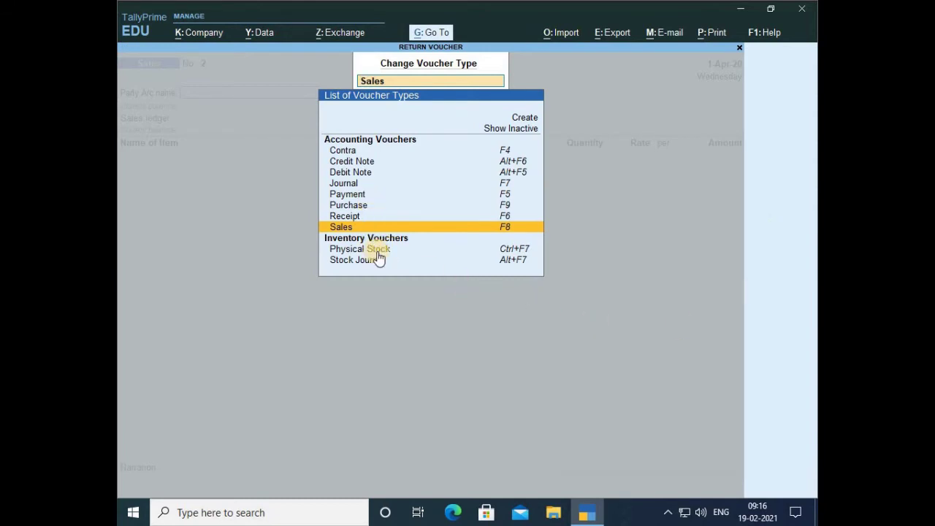
pyautogui.click(506, 133)
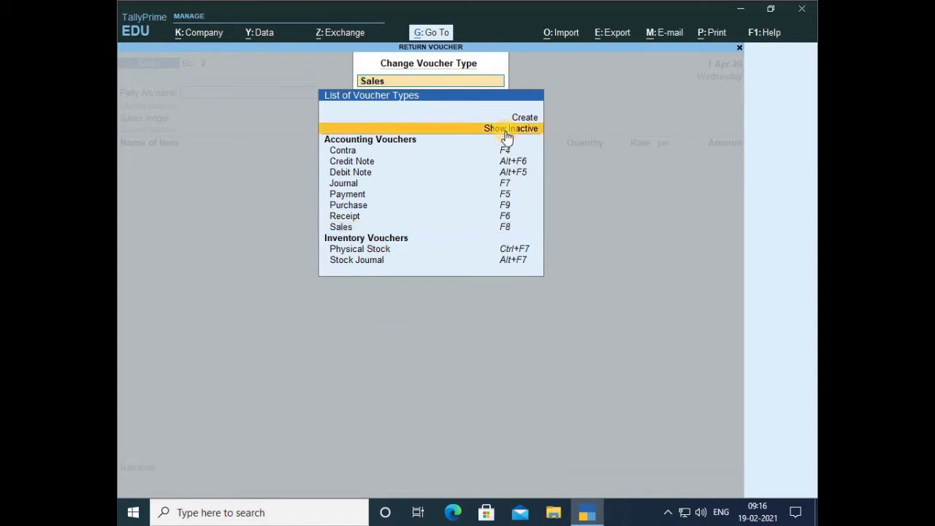
pyautogui.click(505, 134)
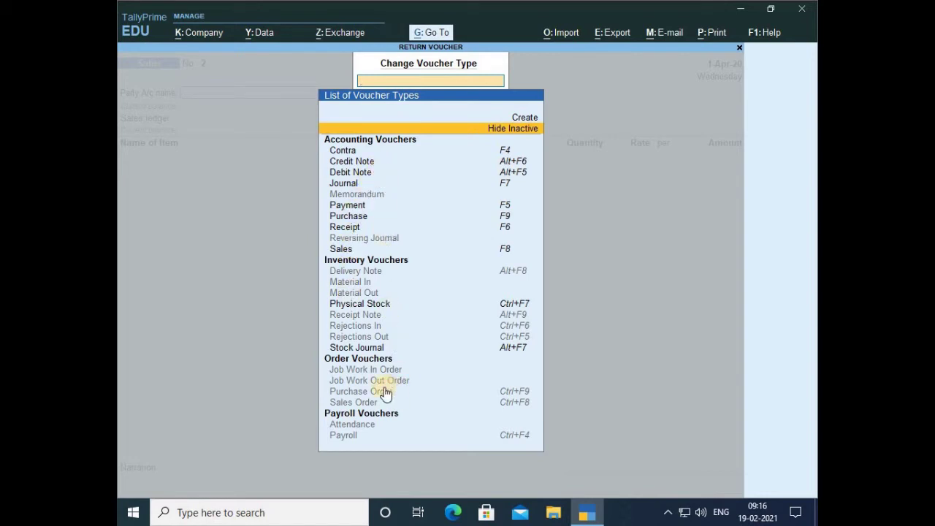
pyautogui.click(516, 329)
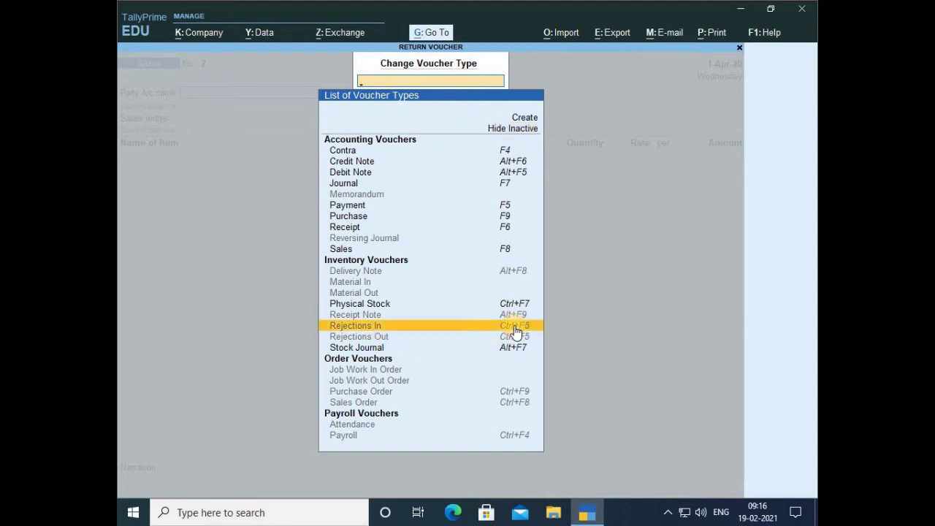
pyautogui.click(515, 329)
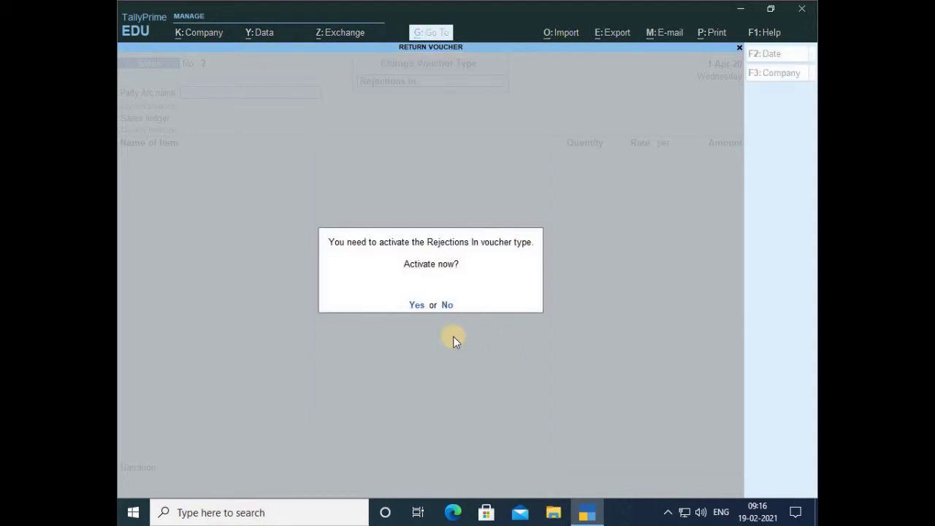
pyautogui.click(414, 307)
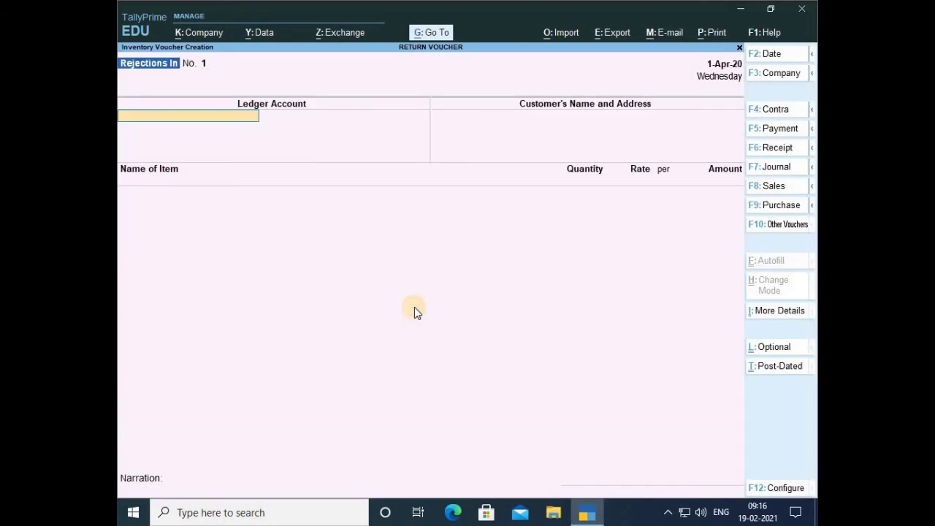
# Activate the inactive Rejections Out voucher type from the list of voucher types.
pyautogui.click(777, 228)
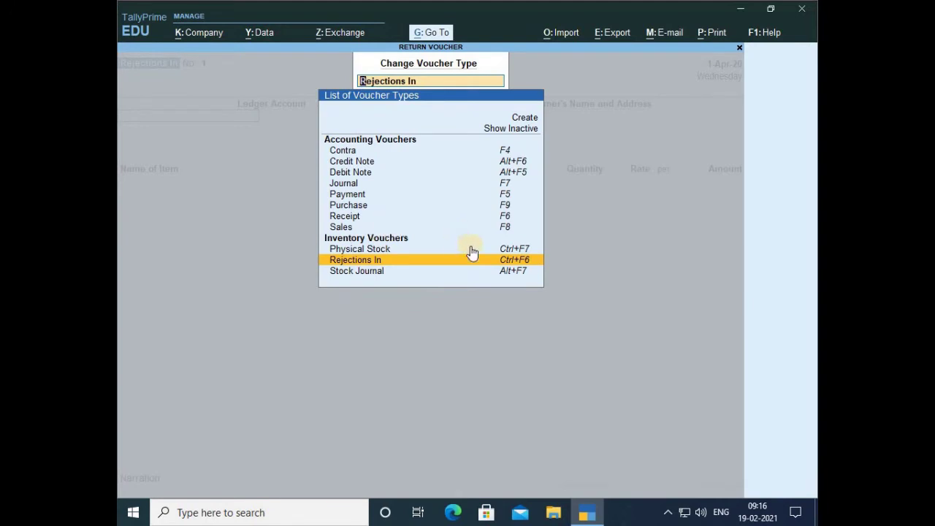
pyautogui.click(514, 129)
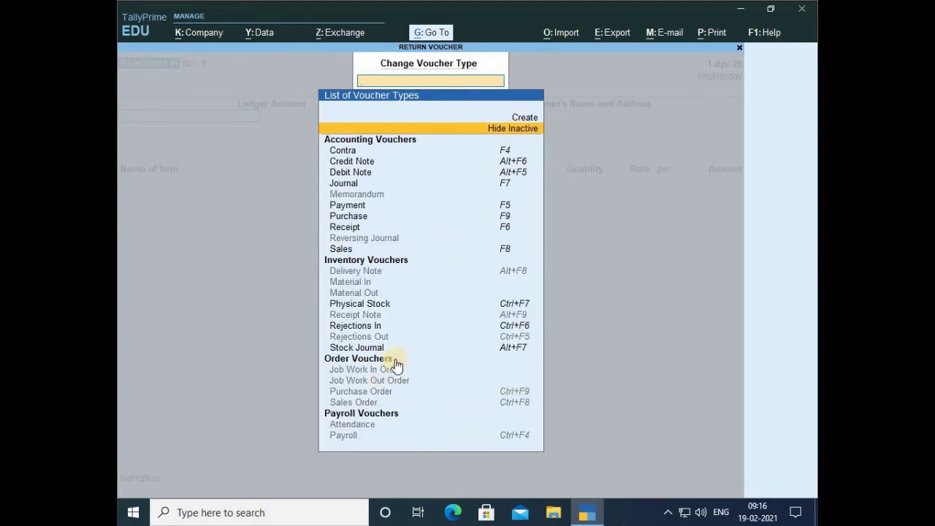
pyautogui.click(515, 339)
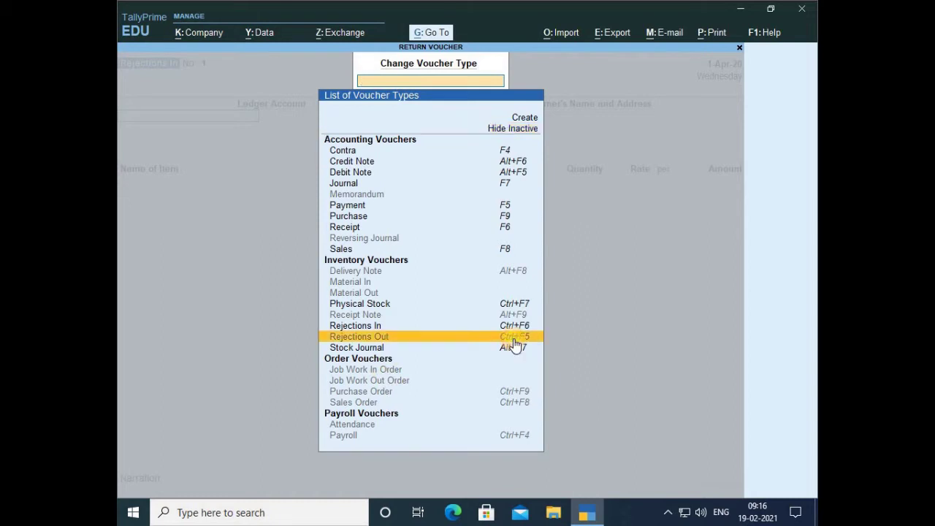
pyautogui.click(514, 341)
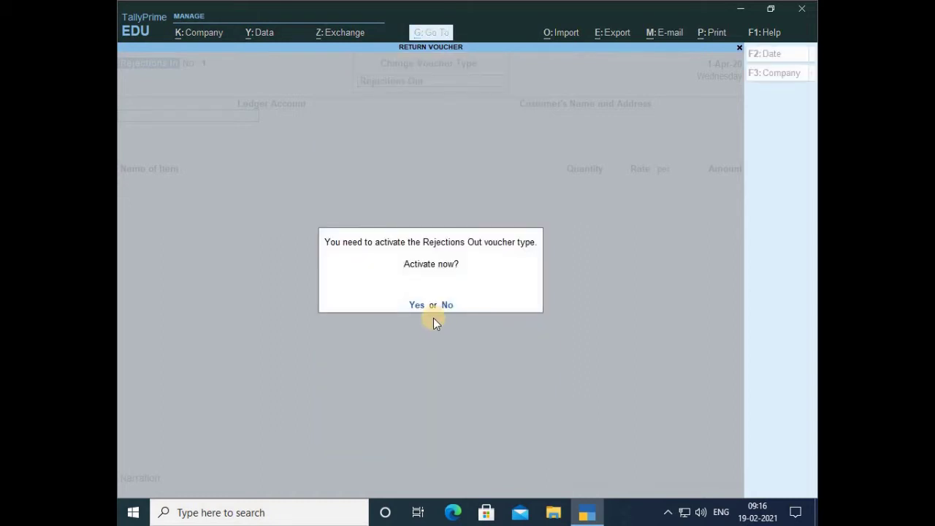
pyautogui.click(417, 310)
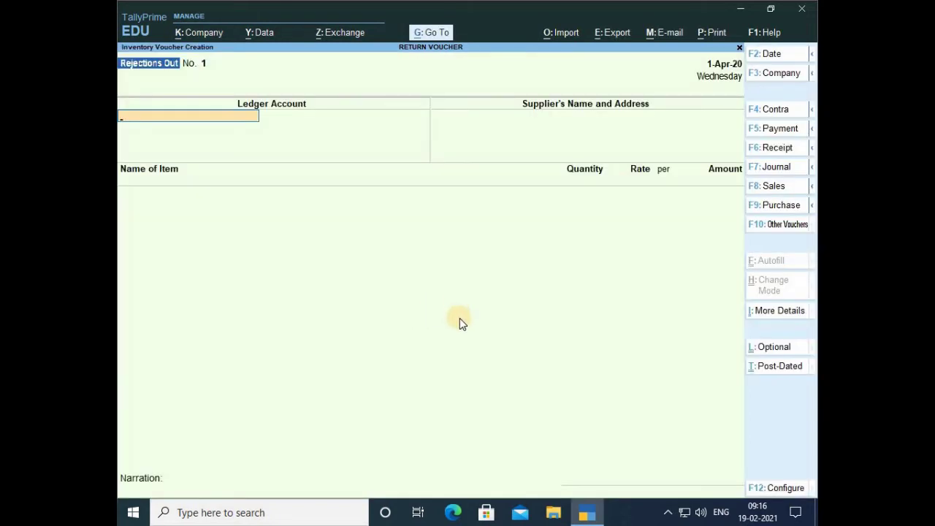
# Switch to a Rejections In voucher and choose Customer as the ledger account, keeping the default party details.
pyautogui.click(775, 228)
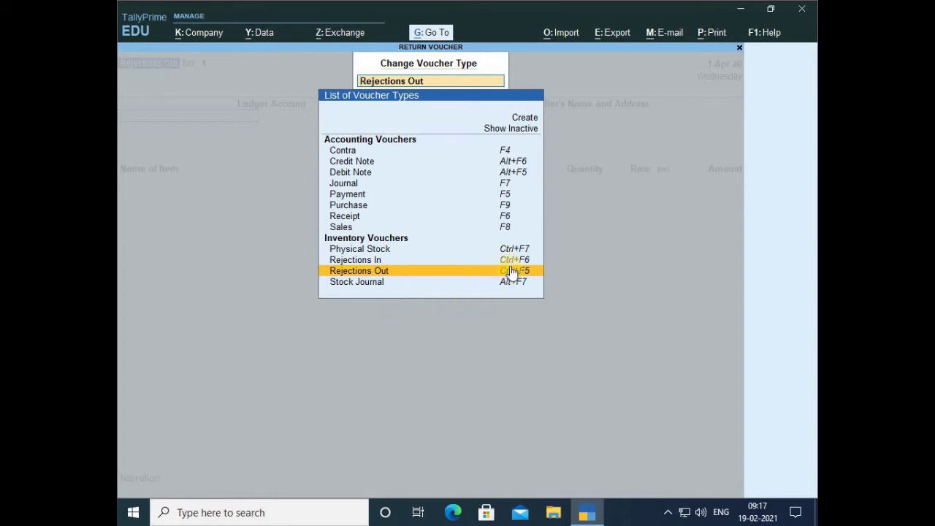
pyautogui.press('Up')
pyautogui.press('Return')
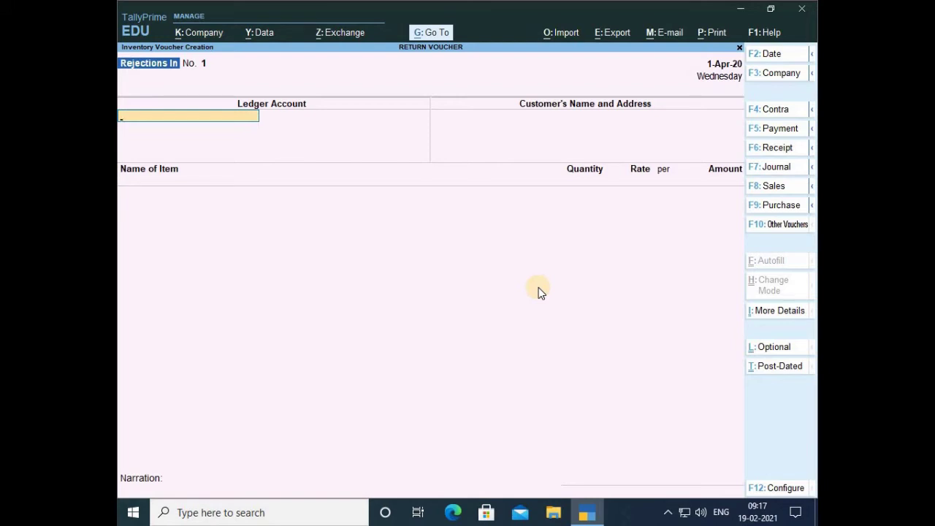
pyautogui.press('space')
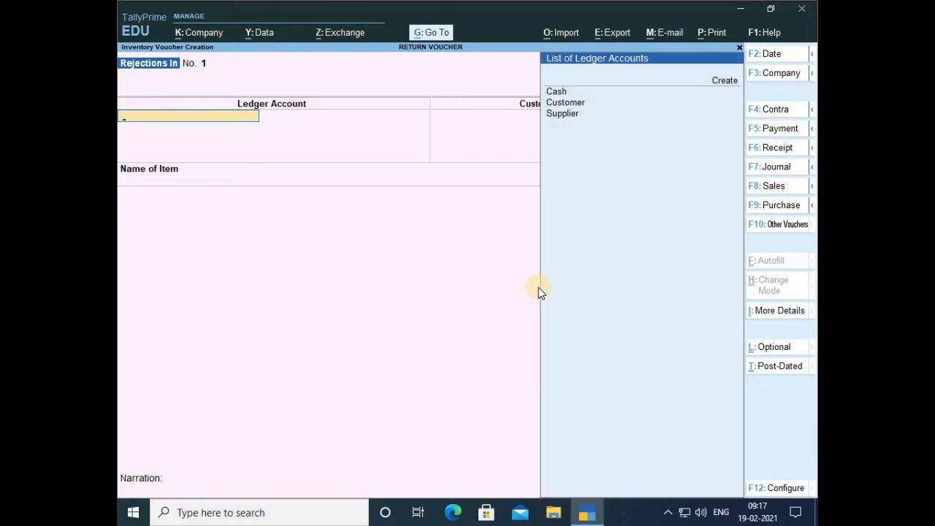
pyautogui.press('Down')
pyautogui.press('Down')
pyautogui.press('Down')
pyautogui.press('Return')
pyautogui.press('Return')
pyautogui.press('Return')
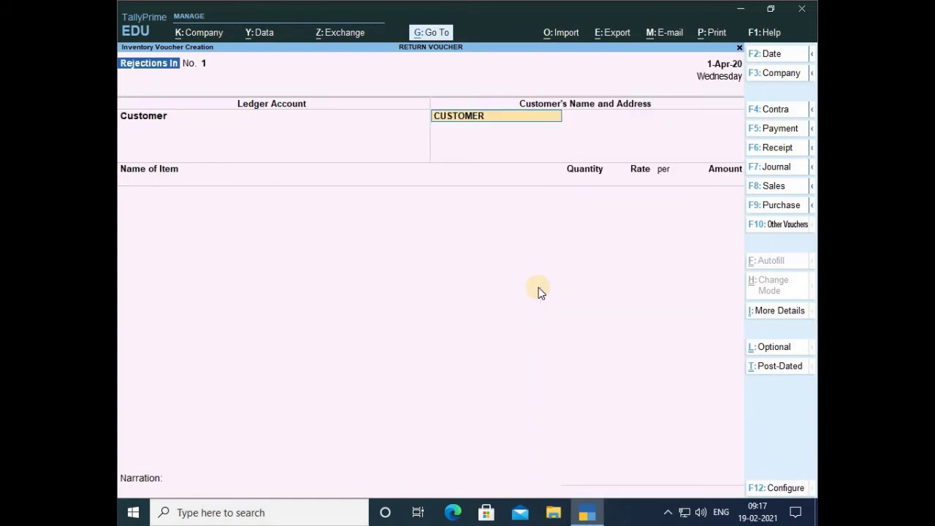
# Add the stock item TV to the Rejections In voucher and give it the new tracking number 100.
pyautogui.write('T')
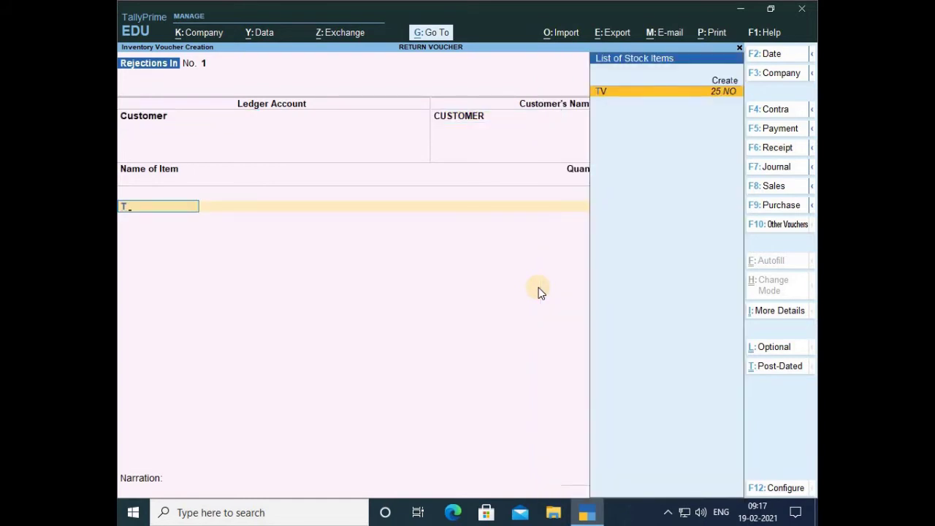
pyautogui.press('Return')
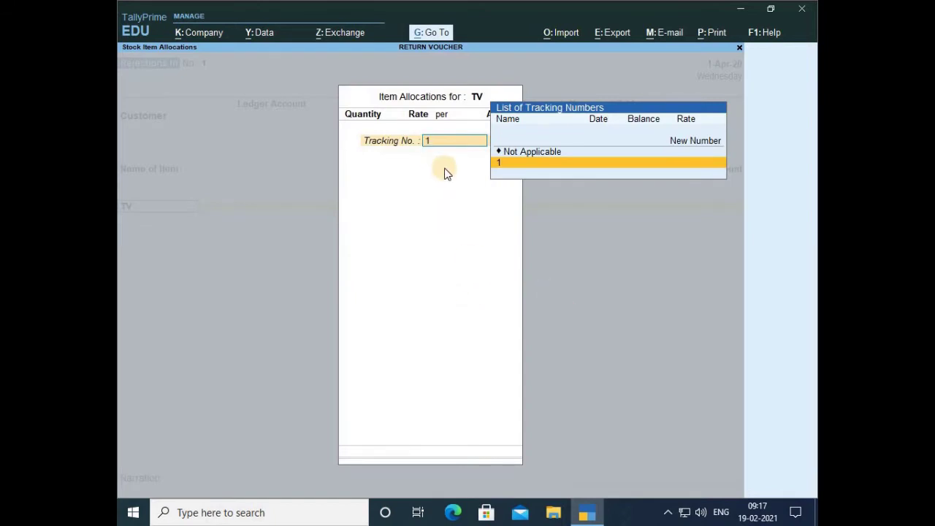
pyautogui.press('Up')
pyautogui.press('Up')
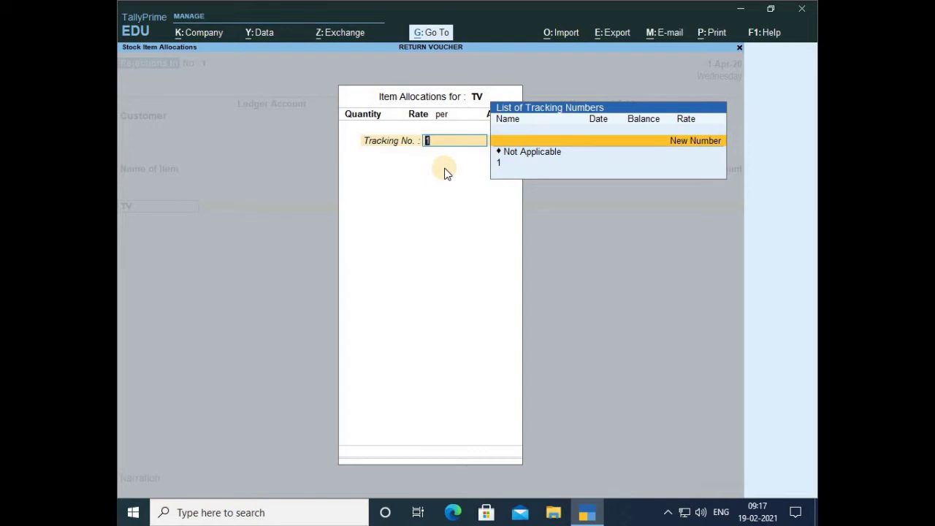
pyautogui.press('Return')
pyautogui.write('100')
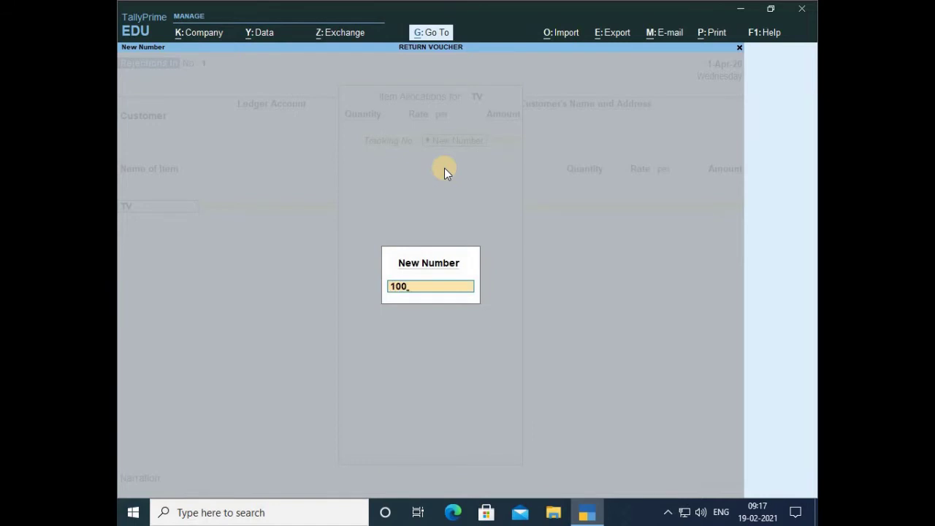
pyautogui.press('Return')
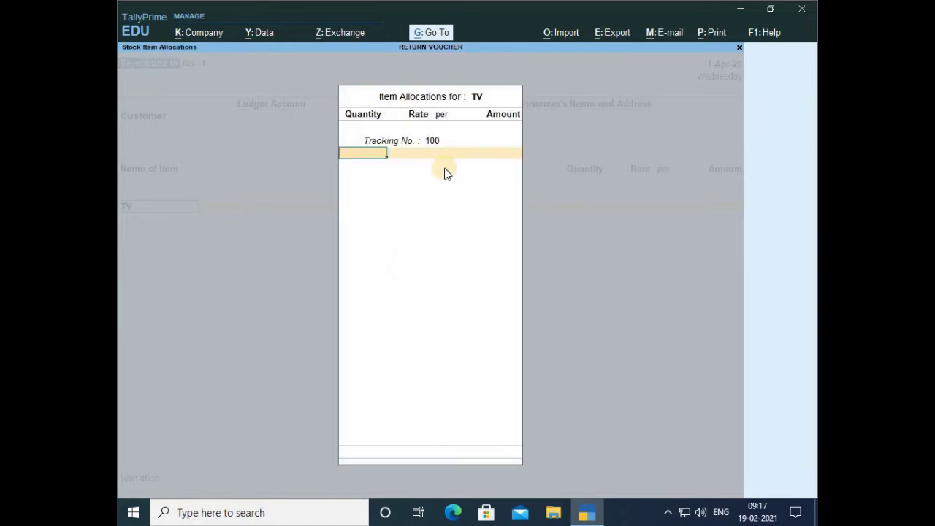
# Set the returned TV quantity to 10, keep the rate of 35,000.00, and save the Rejections In voucher without narration.
pyautogui.write('10')
pyautogui.press('Return')
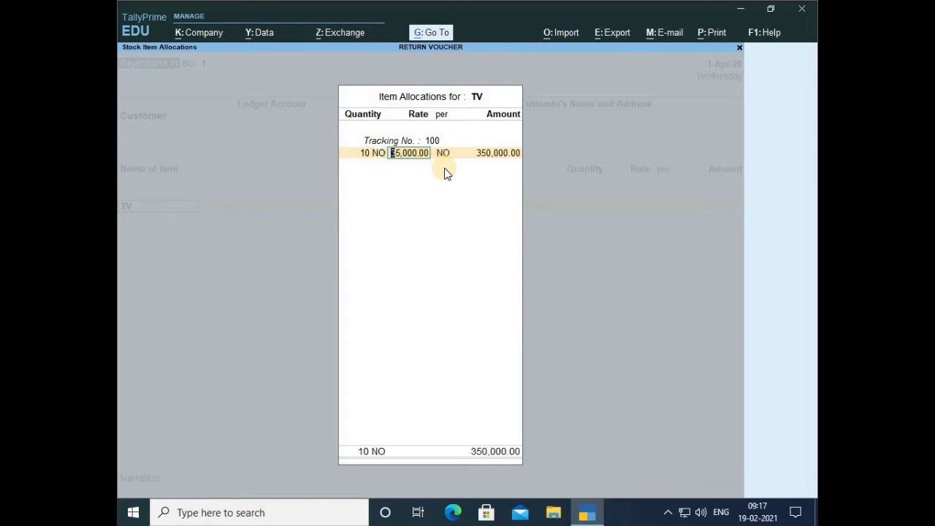
pyautogui.press('Return')
pyautogui.press('Return')
pyautogui.press('Return')
pyautogui.press('Return')
pyautogui.press('Return')
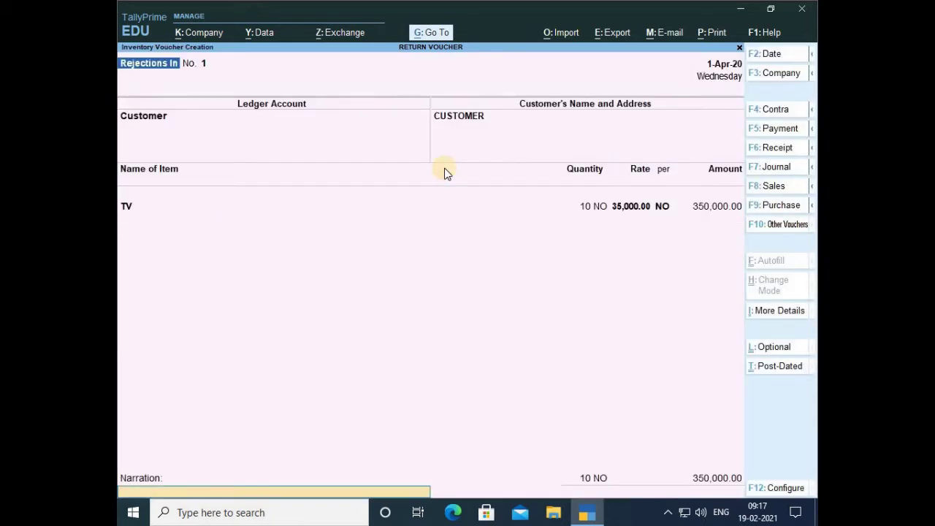
pyautogui.press('Return')
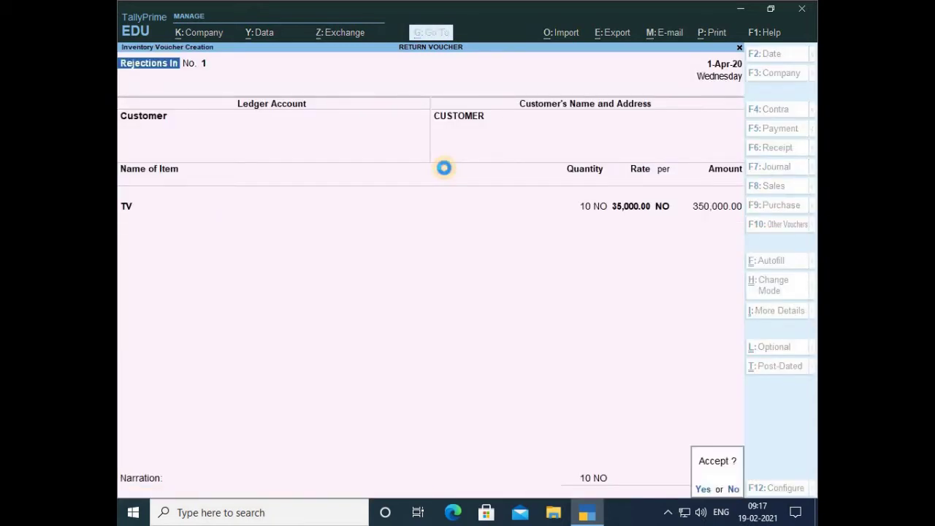
pyautogui.press('Return')
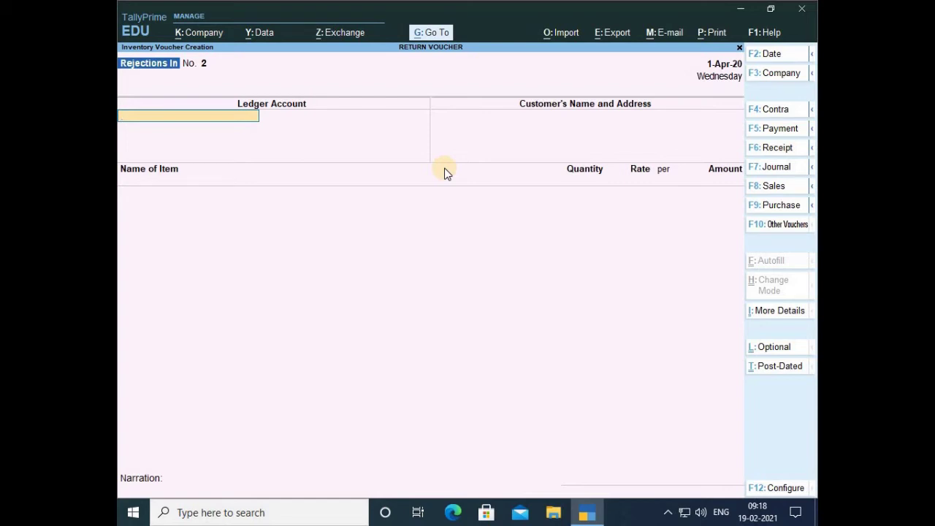
# Switch to a Rejections Out voucher and choose Supplier as the ledger account, keeping the default party details.
pyautogui.click(792, 227)
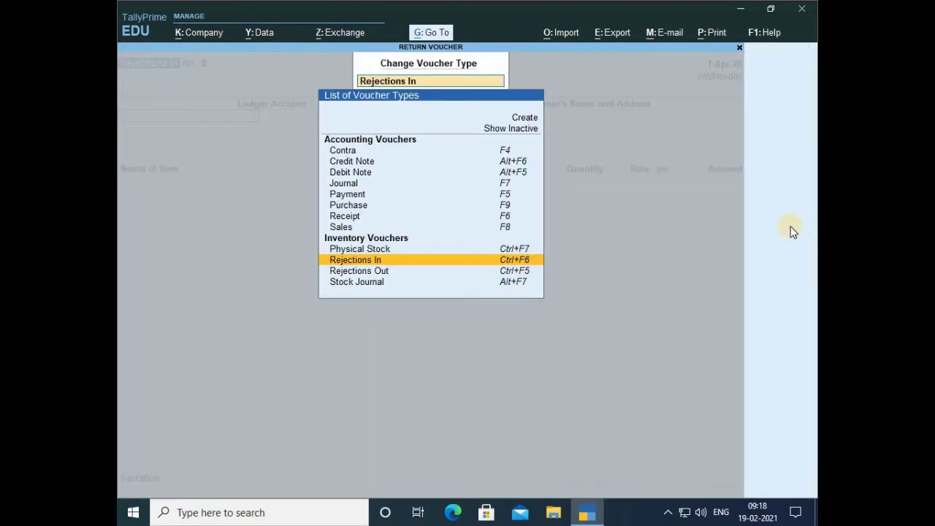
pyautogui.press('Down')
pyautogui.press('Return')
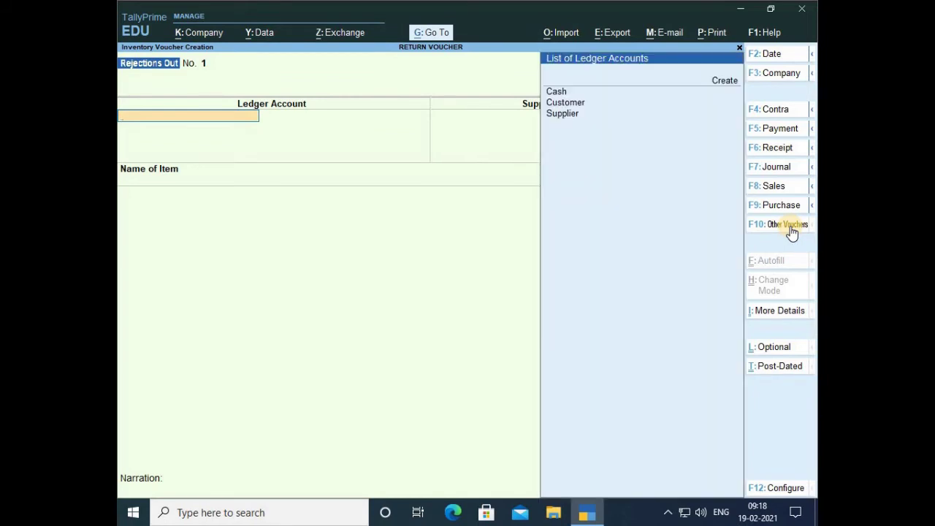
pyautogui.press('Down')
pyautogui.press('Down')
pyautogui.press('Down')
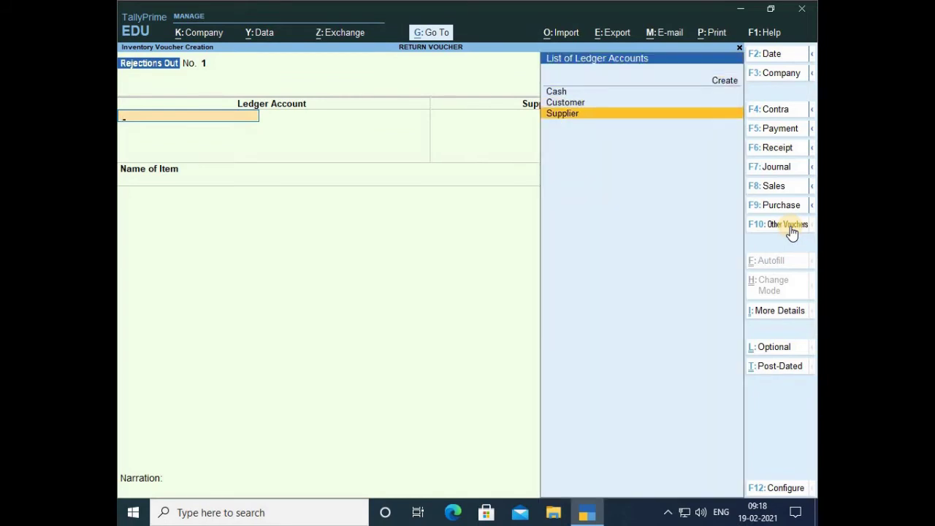
pyautogui.press('Return')
pyautogui.press('Return')
pyautogui.press('Return')
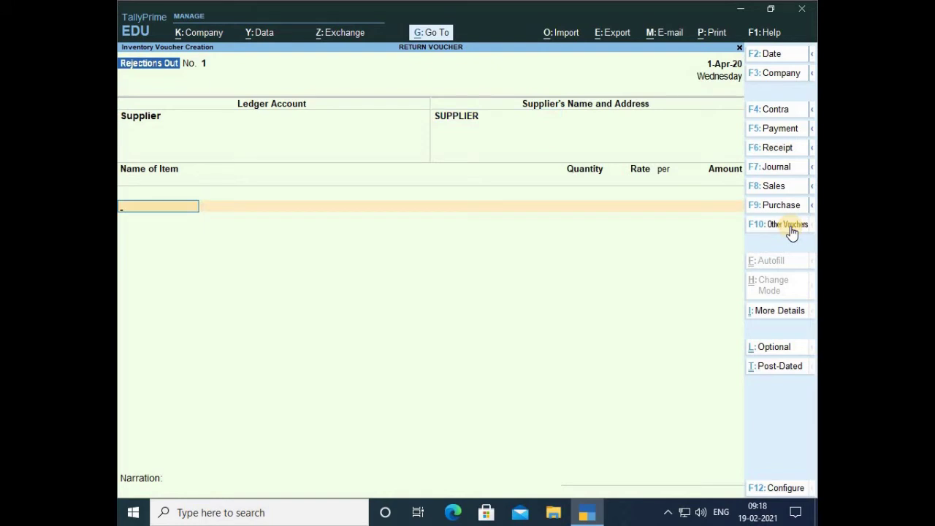
# Add the stock item TV to the Rejections Out voucher and give it the new tracking number 200.
pyautogui.write('T')
pyautogui.press('Return')
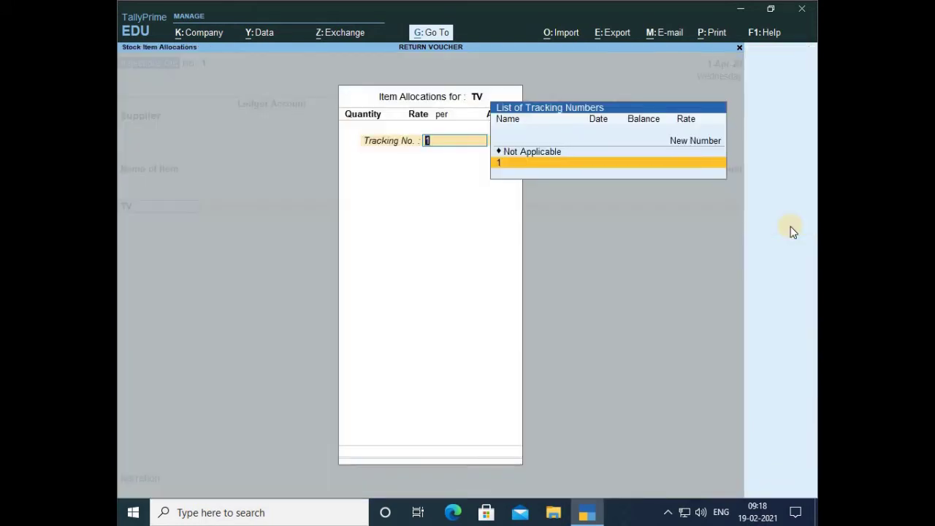
pyautogui.press('Up')
pyautogui.press('Up')
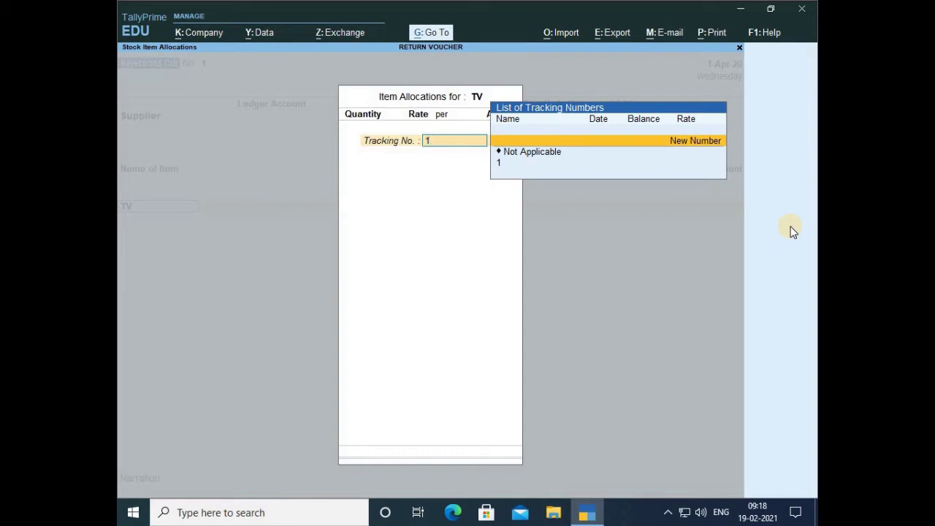
pyautogui.press('Return')
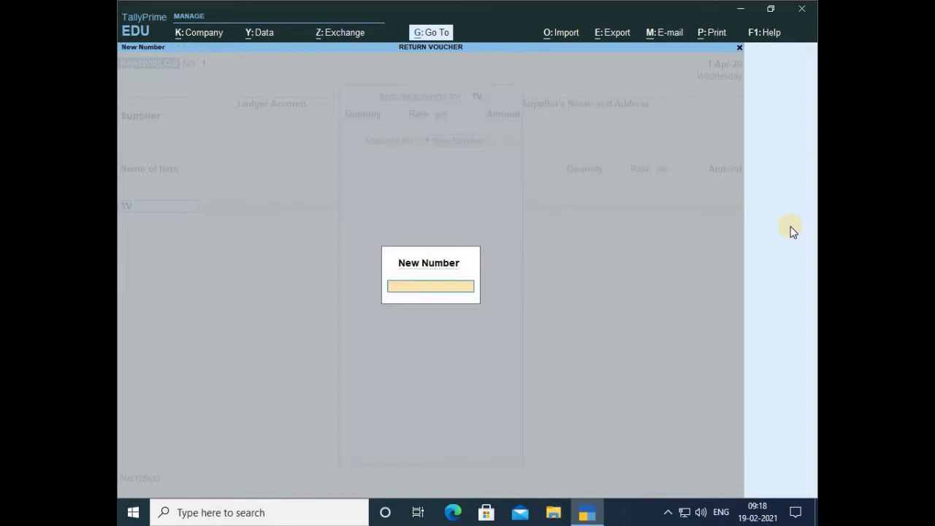
pyautogui.write('200')
pyautogui.press('Return')
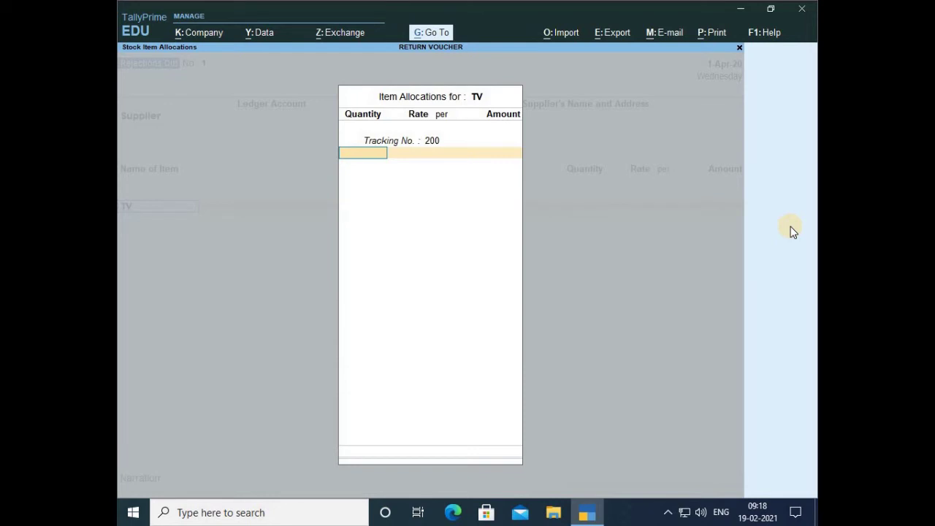
# Set the TV quantity returned to the supplier to 10, keep the rate of 20,000.00, and save the Rejections Out voucher without narration.
pyautogui.write('10')
pyautogui.press('Return')
pyautogui.press('Return')
pyautogui.press('Return')
pyautogui.press('Return')
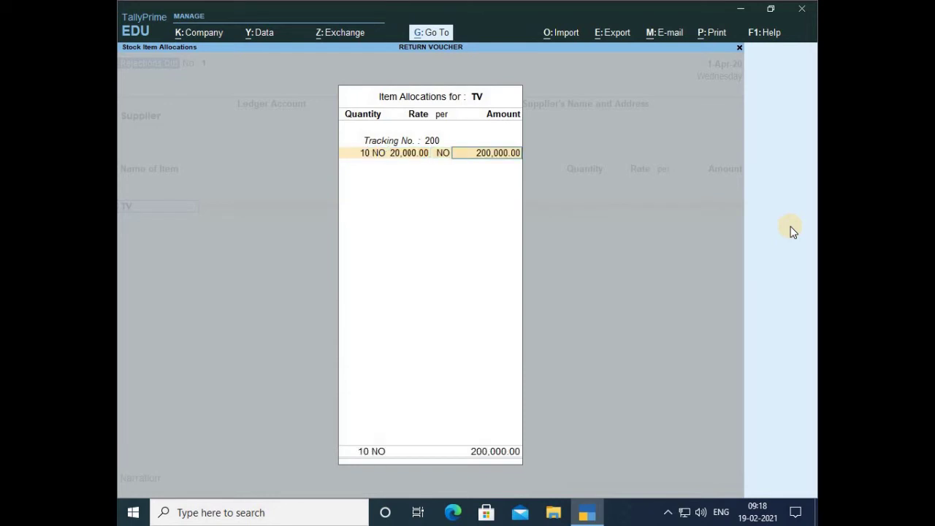
pyautogui.press('Return')
pyautogui.press('Return')
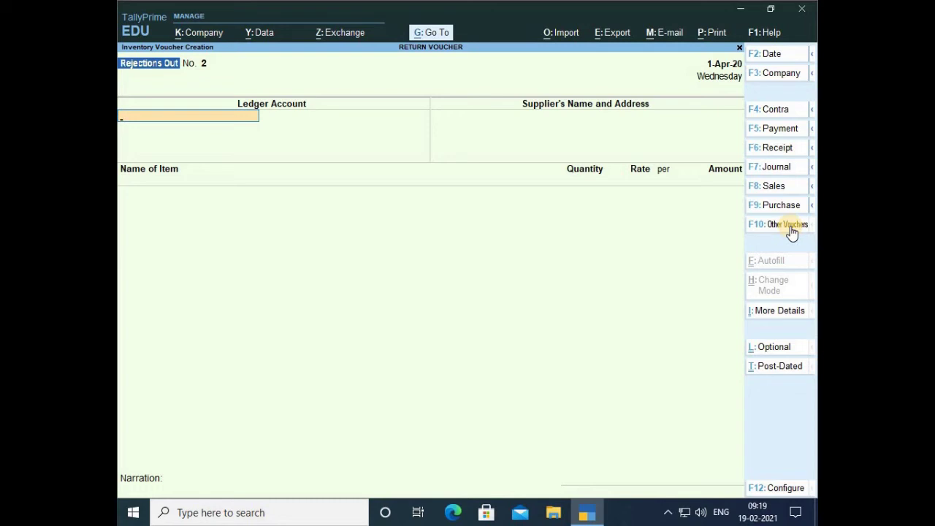
# Activate the inactive Receipt Note voucher type from the list of voucher types.
pyautogui.click(789, 224)
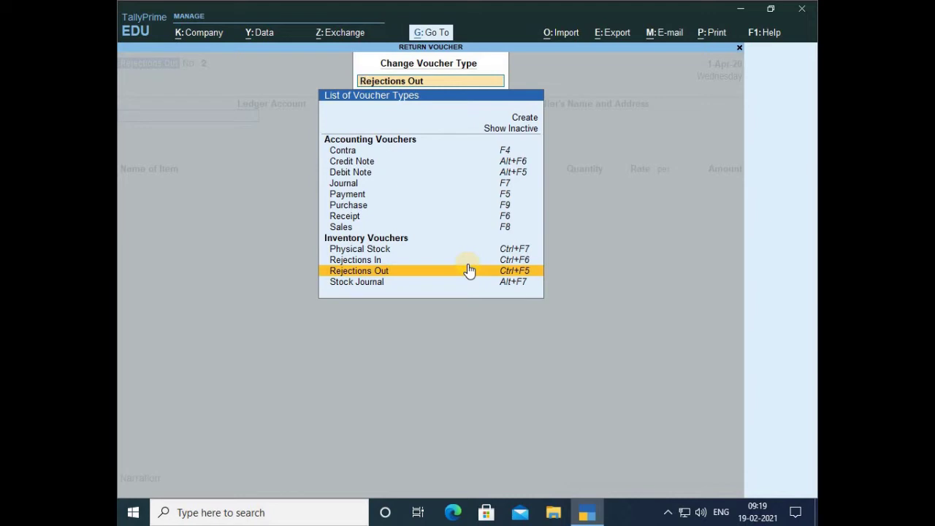
pyautogui.click(520, 130)
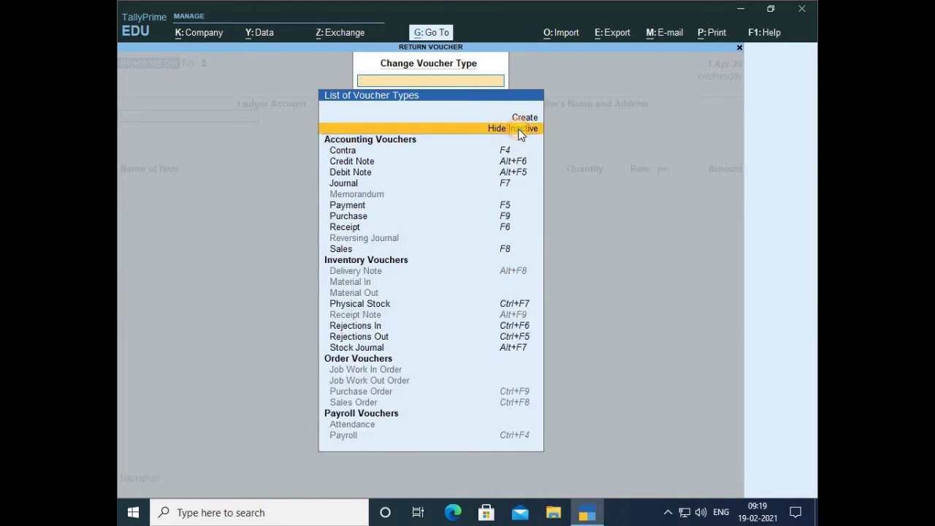
pyautogui.click(375, 314)
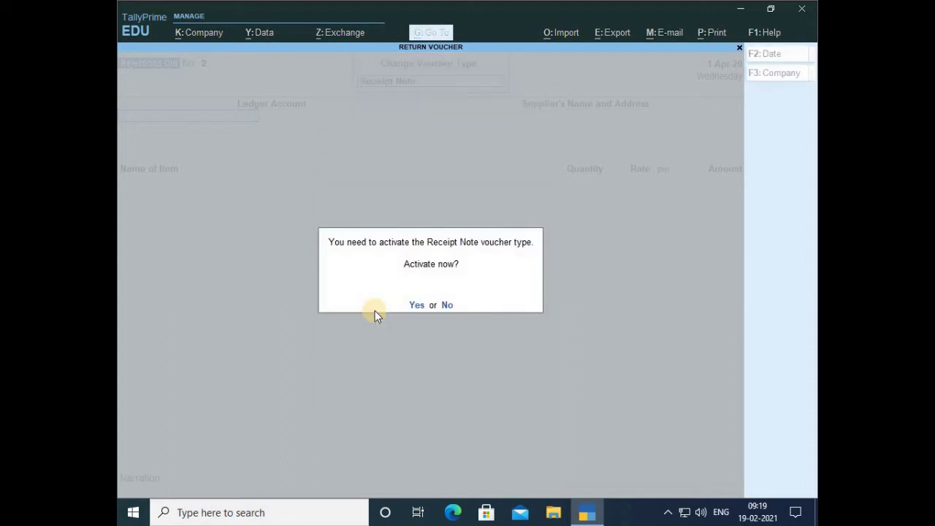
pyautogui.click(416, 306)
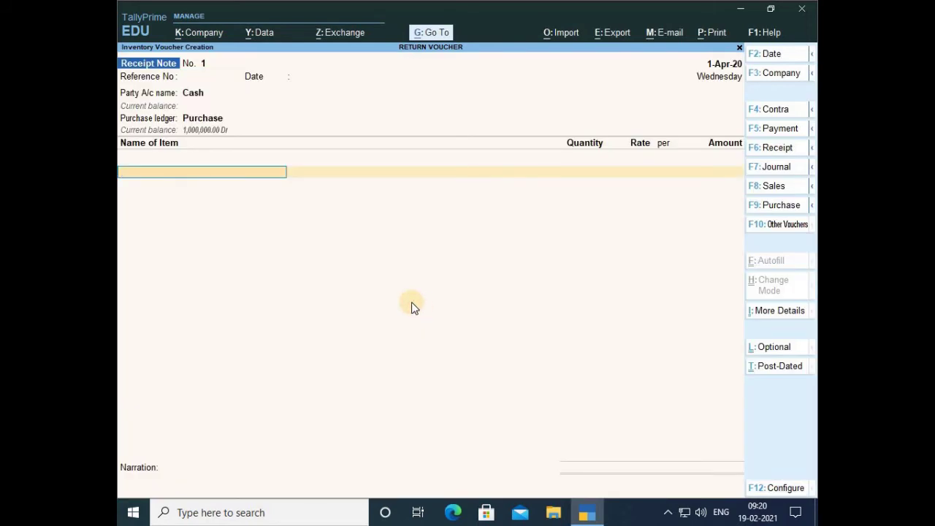
# Replace the party account in the Receipt Note with Supplier.
pyautogui.press('BackSpace')
pyautogui.press('BackSpace')
pyautogui.press('space')
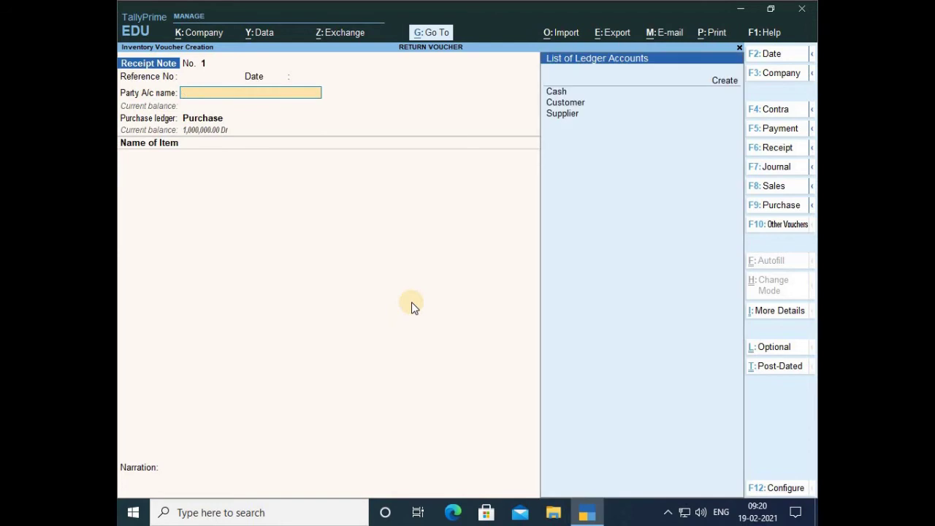
pyautogui.press('Down')
pyautogui.press('Down')
pyautogui.press('Down')
pyautogui.press('Down')
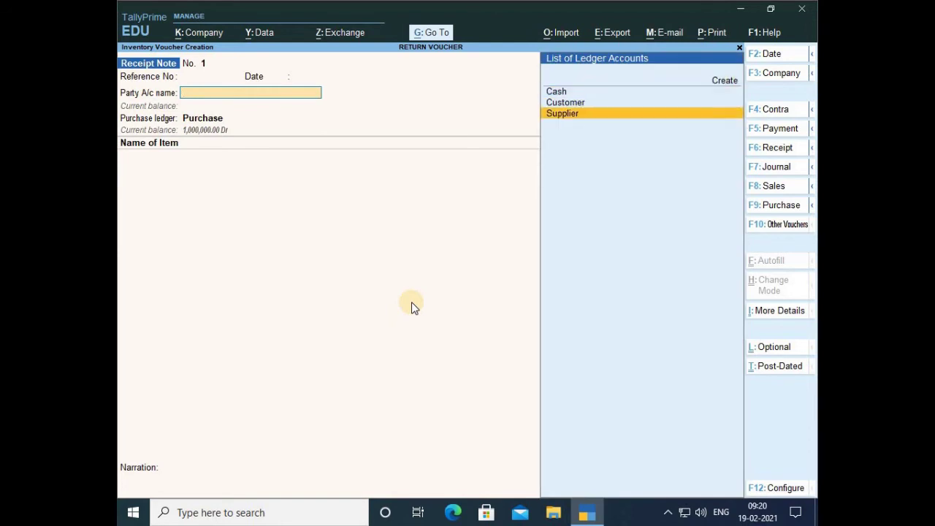
pyautogui.press('Return')
# Leave the Receipt Note's order and receipt details blank, and keep the default supplier party details and Purchase ledger.
pyautogui.press('Return')
pyautogui.press('Return')
pyautogui.press('Return')
pyautogui.press('Return')
pyautogui.press('Return')
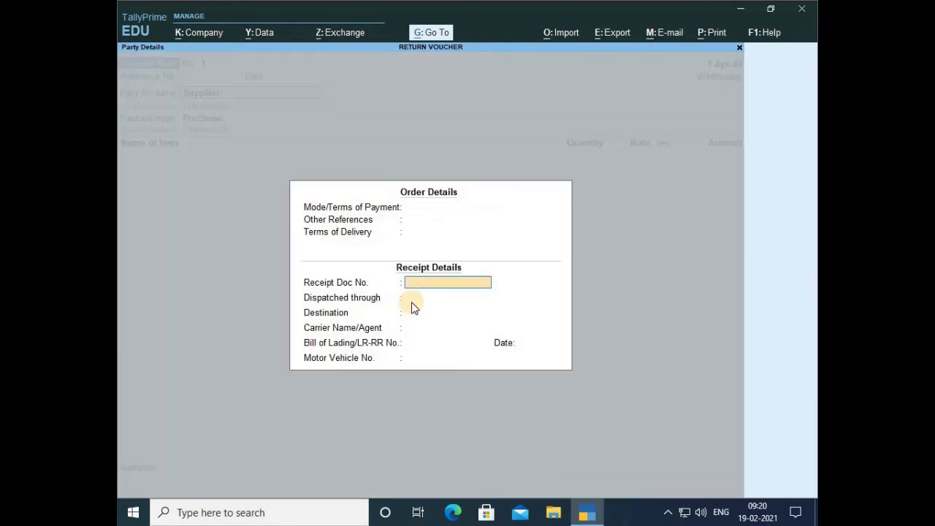
pyautogui.press('Return')
pyautogui.press('Return')
pyautogui.press('Return')
pyautogui.press('Return')
pyautogui.press('Return')
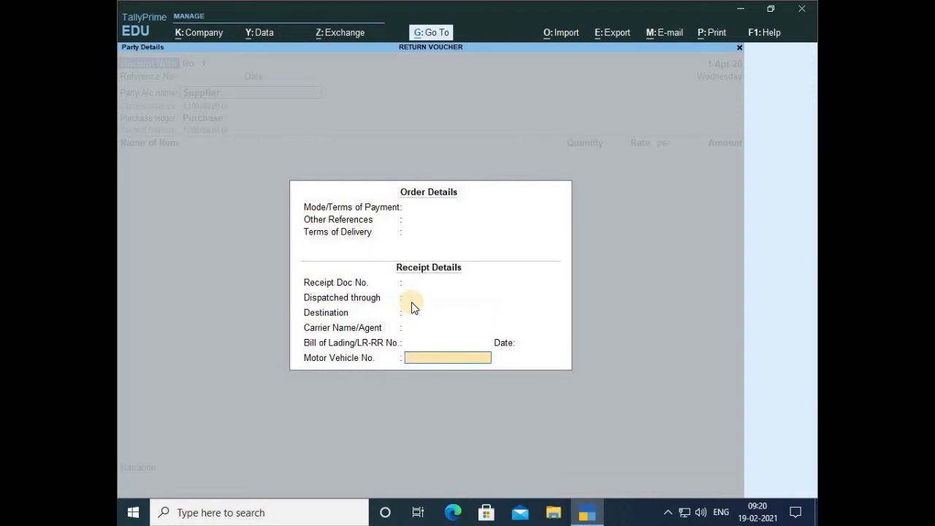
pyautogui.press('Return')
pyautogui.press('Return')
pyautogui.press('Return')
pyautogui.press('Return')
pyautogui.press('Return')
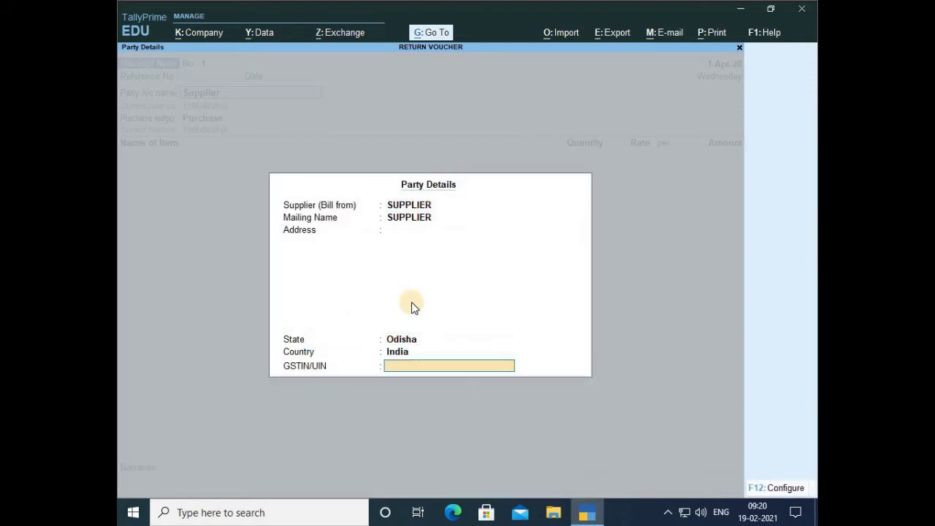
pyautogui.press('Return')
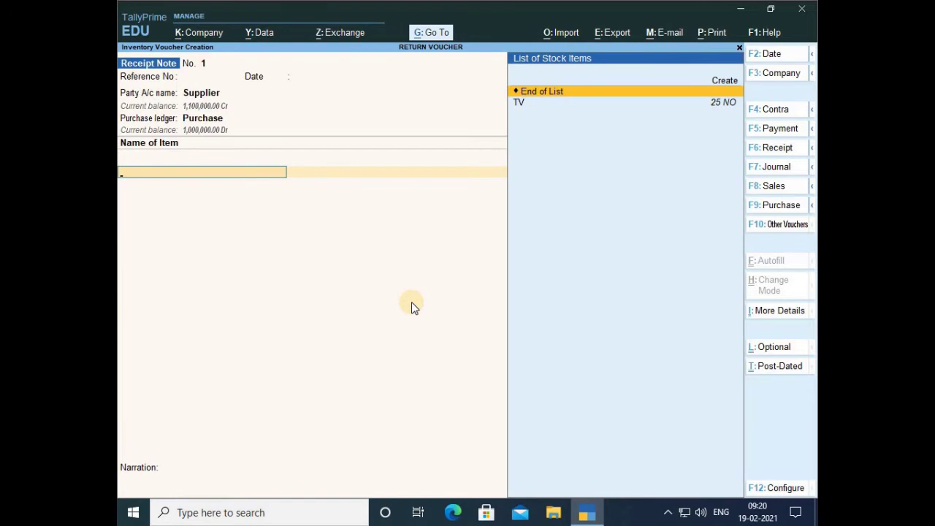
# Add the stock item TV to the Receipt Note against the existing tracking number 200.
pyautogui.press('Down')
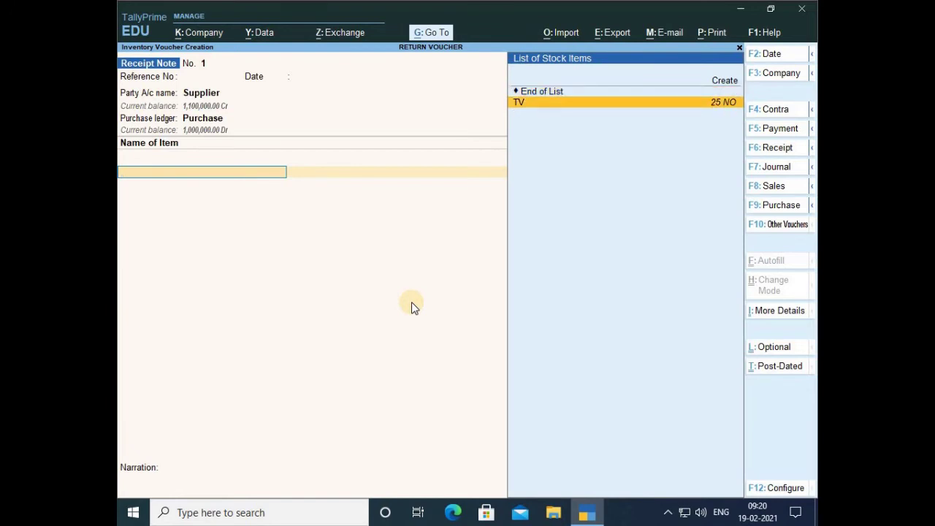
pyautogui.press('Return')
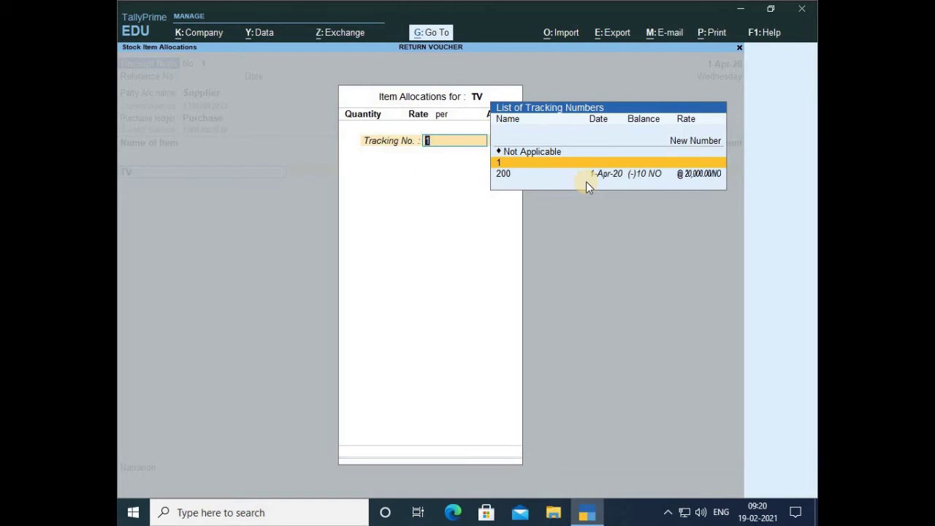
pyautogui.press('Down')
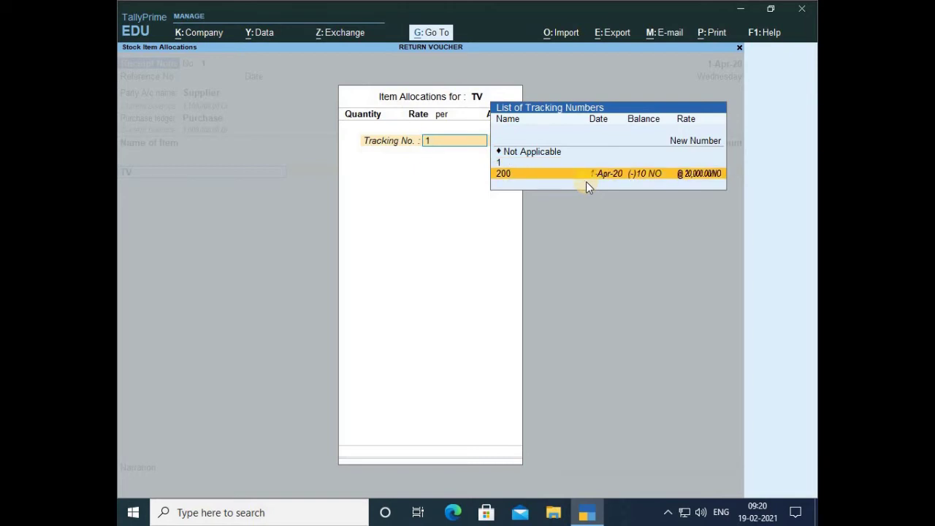
pyautogui.press('Return')
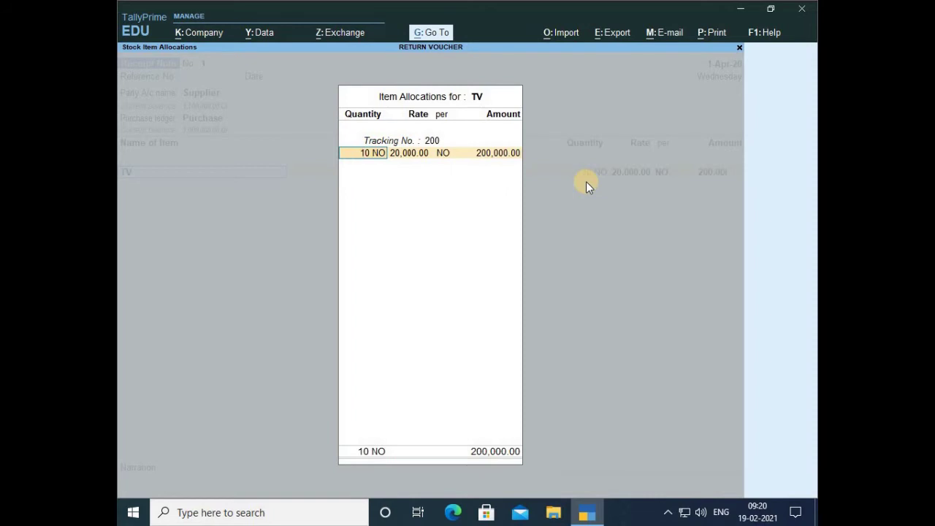
# Set the received TV quantity to 5, keep the rate of 20,000.00, and end the item list.
pyautogui.write('5')
pyautogui.press('Return')
pyautogui.press('Return')
pyautogui.press('Return')
pyautogui.press('Return')
pyautogui.press('Return')
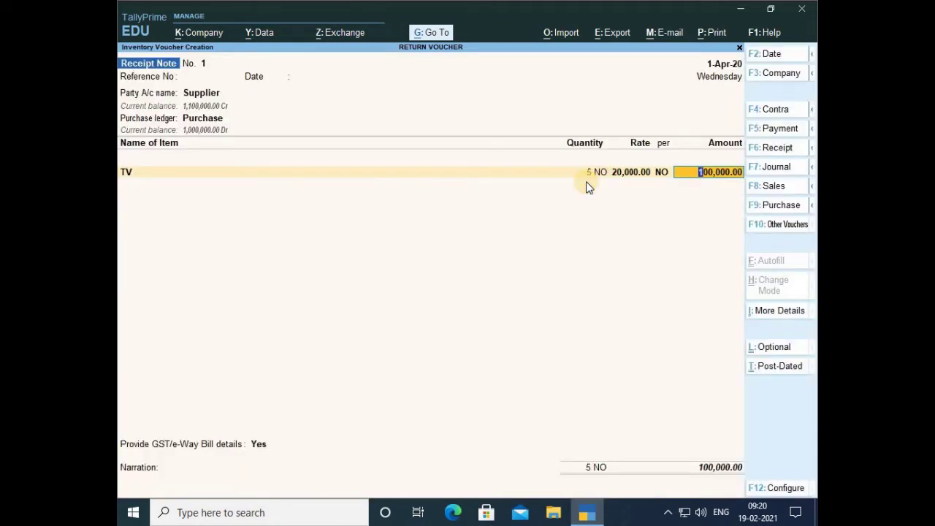
pyautogui.press('Return')
pyautogui.press('Return')
# Accept the default GST/e-Way Bill details unchanged and save the Receipt Note without narration.
pyautogui.press('Return')
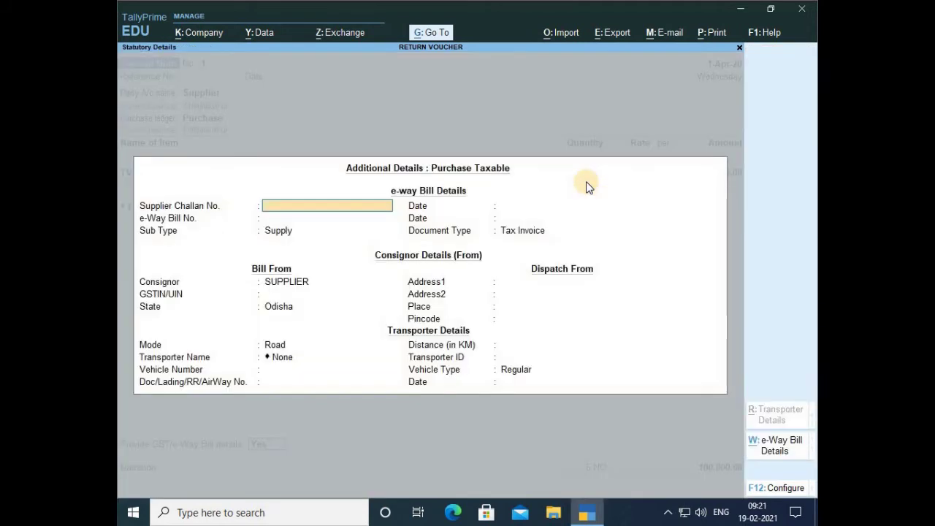
pyautogui.press('Return')
pyautogui.press('Return')
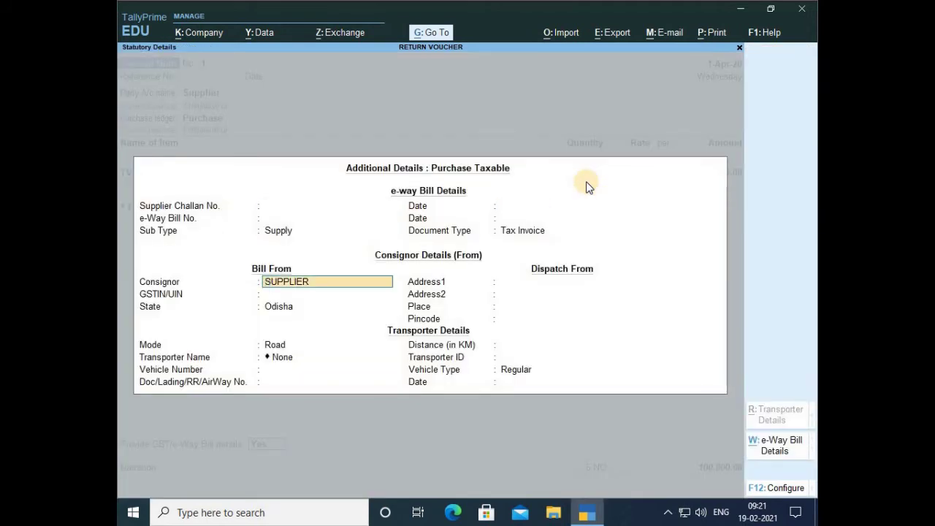
pyautogui.press('Return')
pyautogui.press('Return')
pyautogui.press('Return')
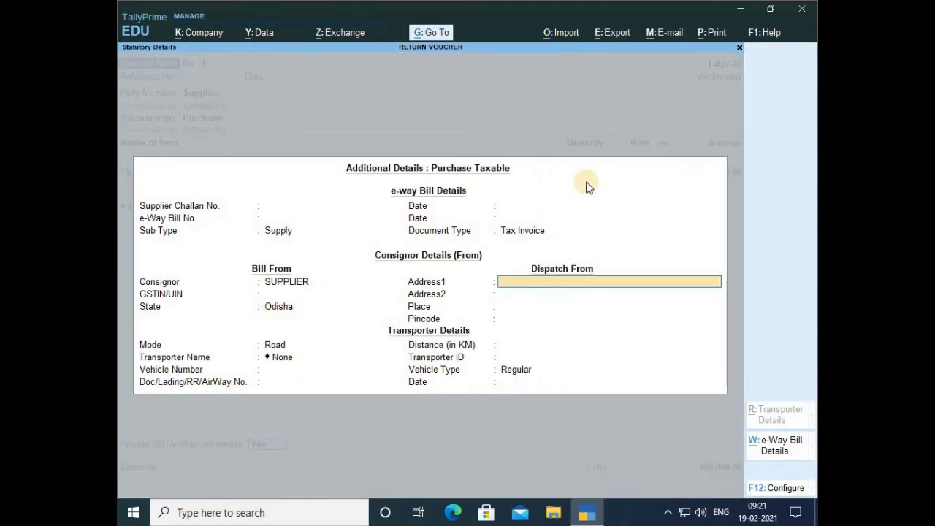
pyautogui.press('Return')
pyautogui.press('Return')
pyautogui.press('Return')
pyautogui.press('Return')
pyautogui.press('Return')
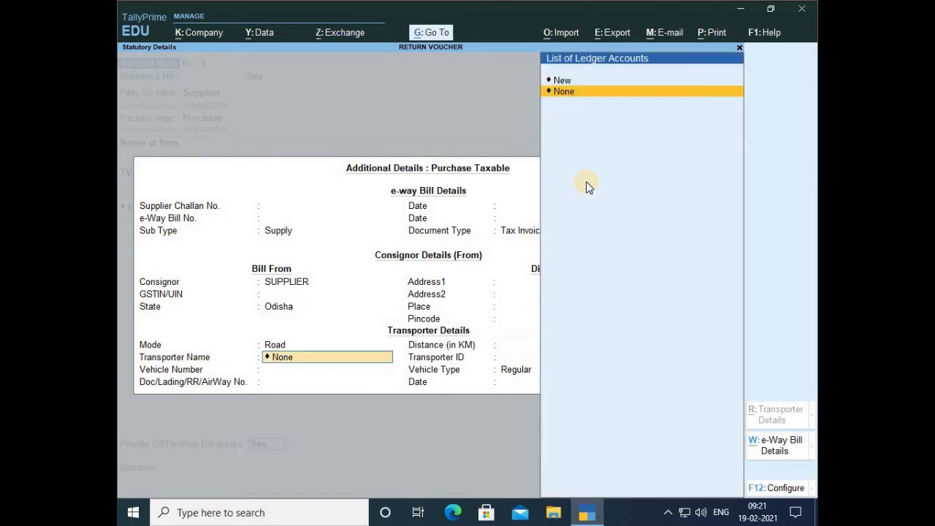
pyautogui.press('Return')
pyautogui.press('Return')
pyautogui.press('Return')
pyautogui.press('Return')
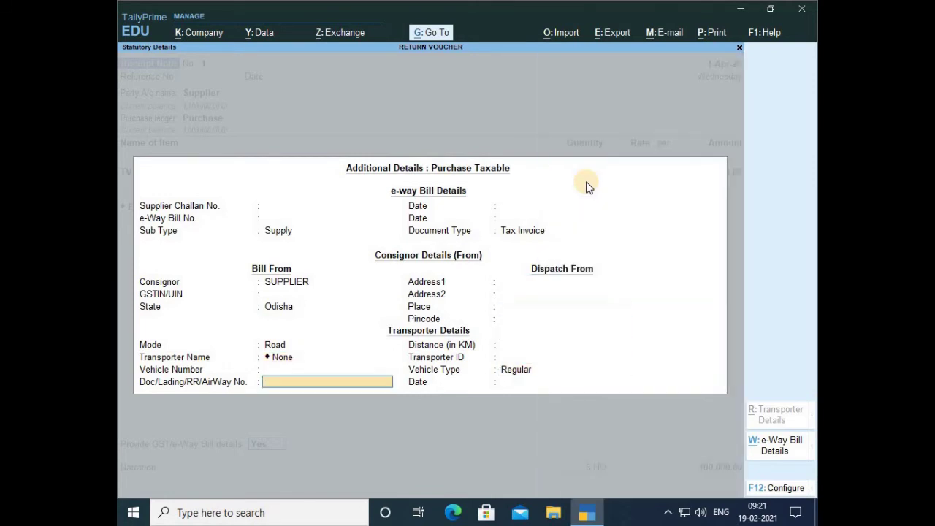
pyautogui.press('Return')
pyautogui.press('Return')
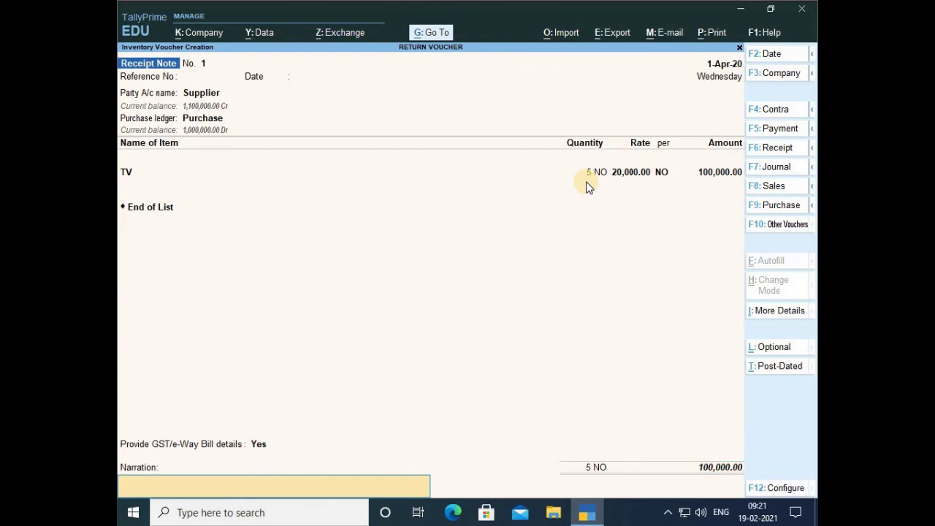
pyautogui.press('Return')
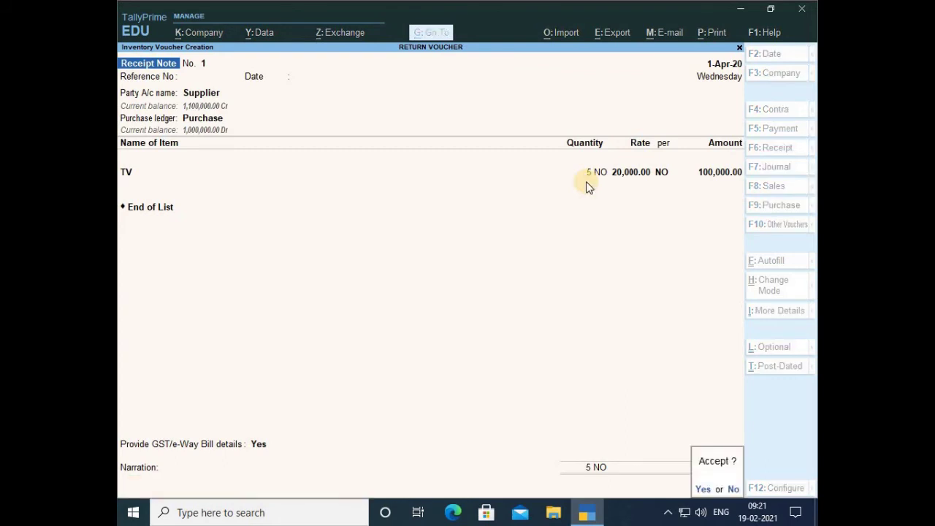
pyautogui.press('Return')
# Switch to a Delivery Note voucher and activate the inactive Delivery Note voucher type.
pyautogui.click(779, 224)
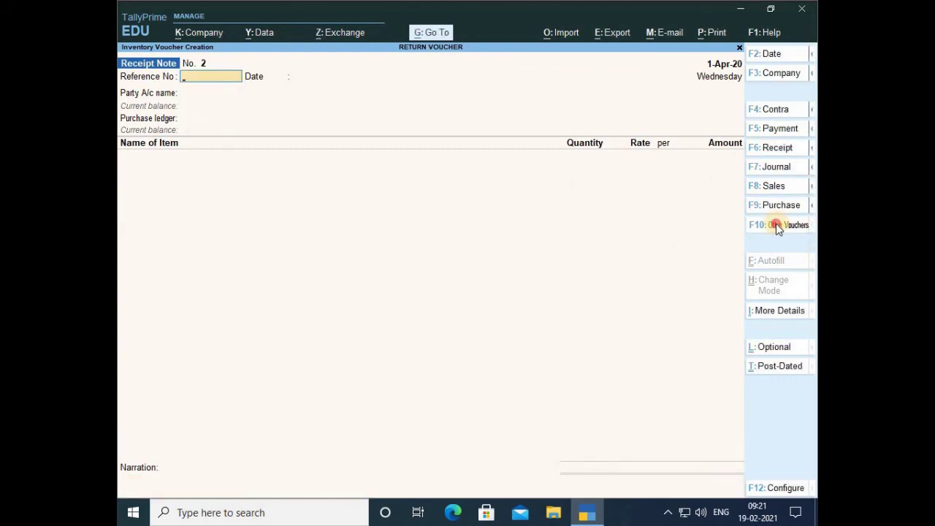
pyautogui.click(505, 128)
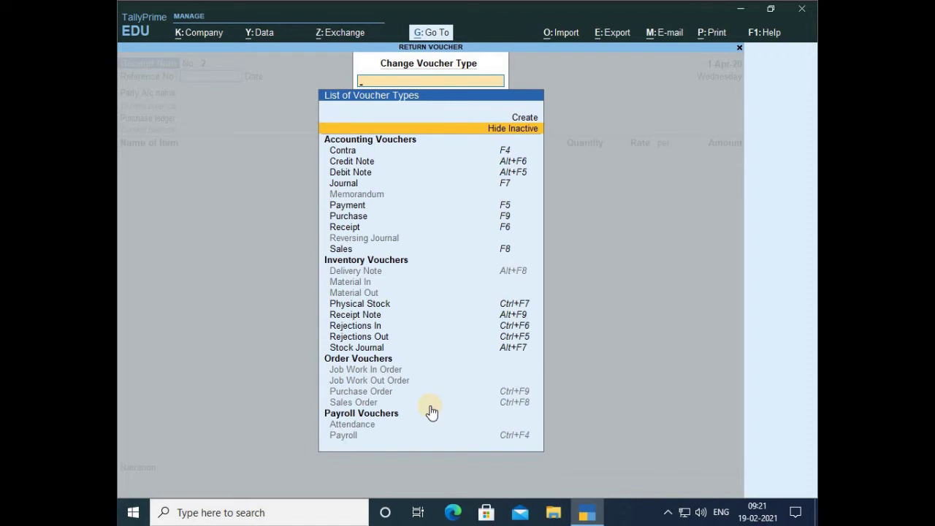
pyautogui.click(363, 273)
pyautogui.click(362, 270)
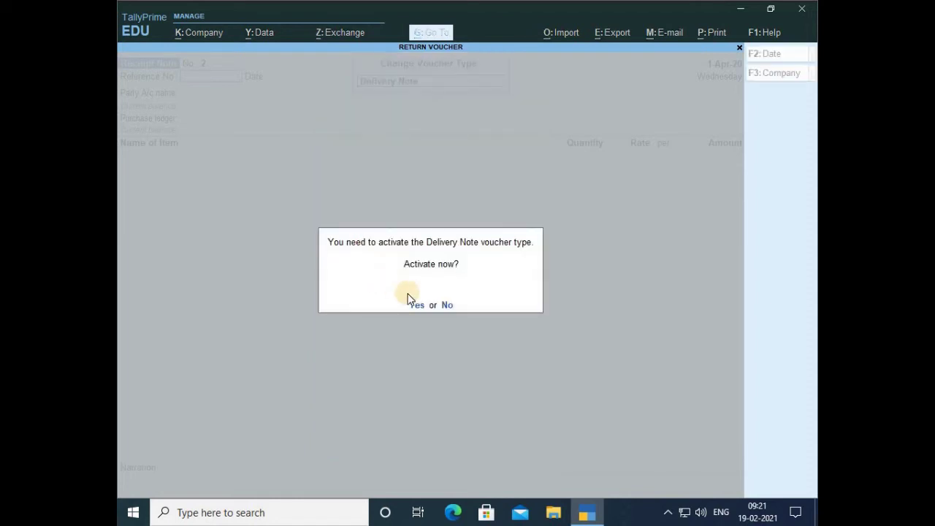
pyautogui.click(421, 308)
pyautogui.click(414, 306)
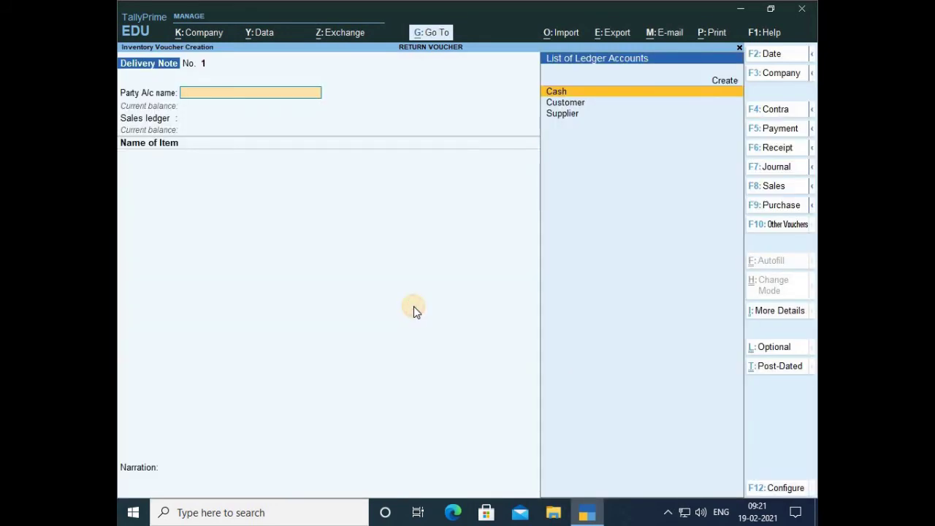
# Select Customer as the Delivery Note's party account and leave the order and dispatch details blank.
pyautogui.press('Down')
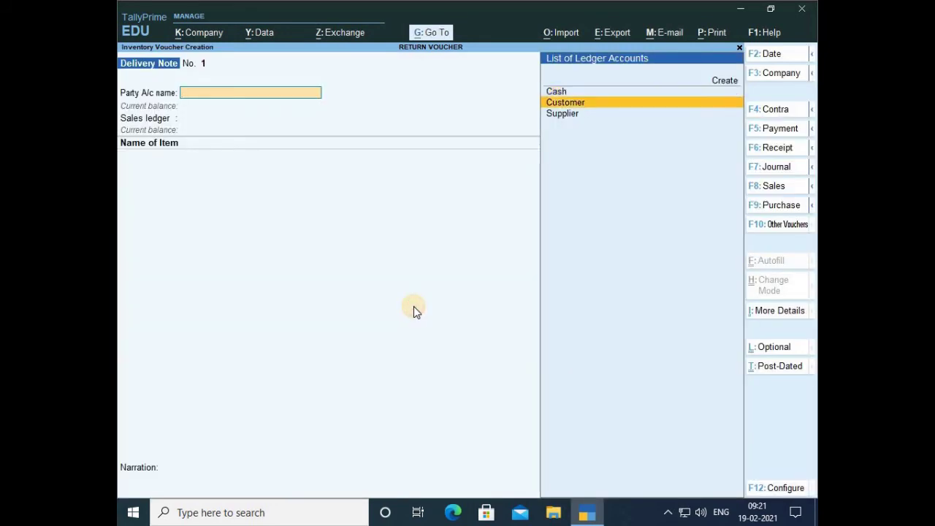
pyautogui.press('Return')
pyautogui.press('Return')
pyautogui.press('Return')
pyautogui.press('Return')
pyautogui.press('Return')
pyautogui.press('Return')
pyautogui.press('Return')
pyautogui.press('Return')
pyautogui.press('Return')
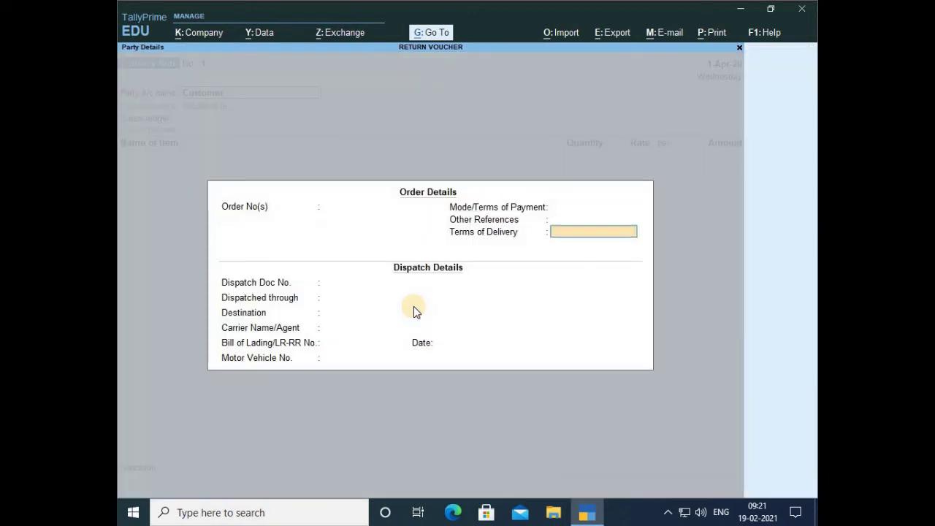
pyautogui.press('Return')
pyautogui.press('Return')
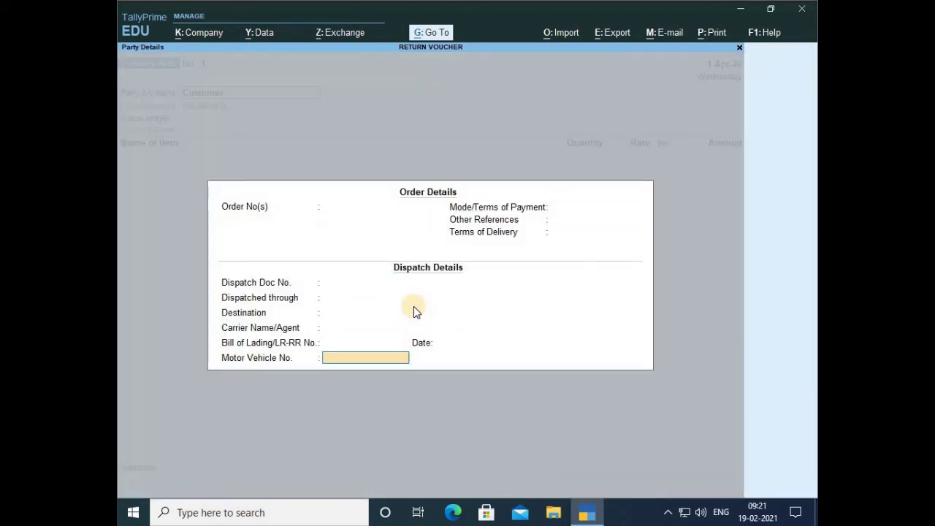
pyautogui.press('Return')
# Keep the default customer party details and the Sales ledger for the Delivery Note.
pyautogui.press('Return')
pyautogui.press('Return')
pyautogui.press('Return')
pyautogui.press('Return')
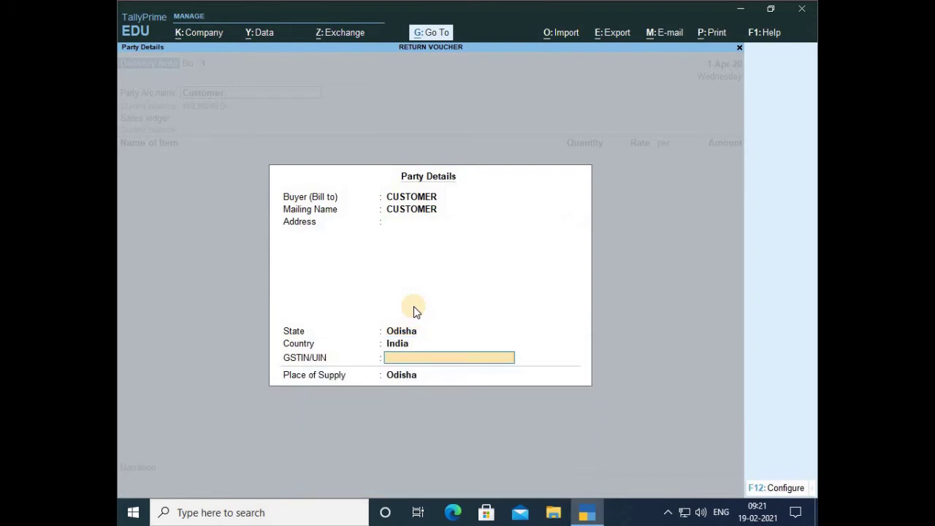
pyautogui.press('Return')
pyautogui.press('Return')
pyautogui.press('Return')
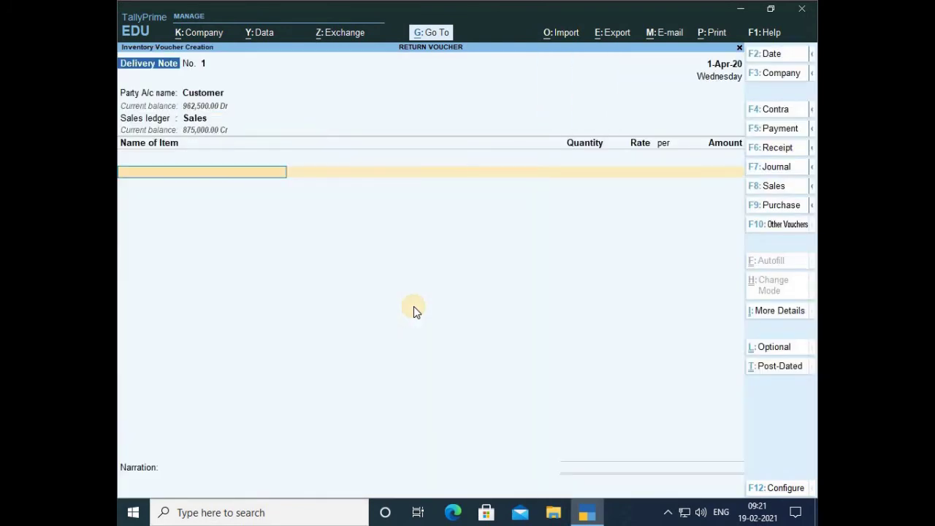
# Add the stock item TV to the Delivery Note against the existing tracking number 100.
pyautogui.press('Return')
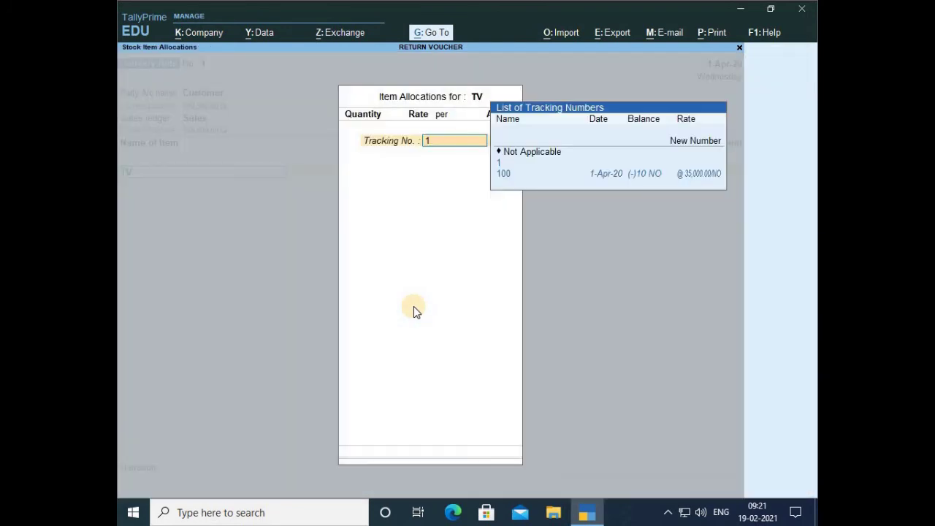
pyautogui.press('Down')
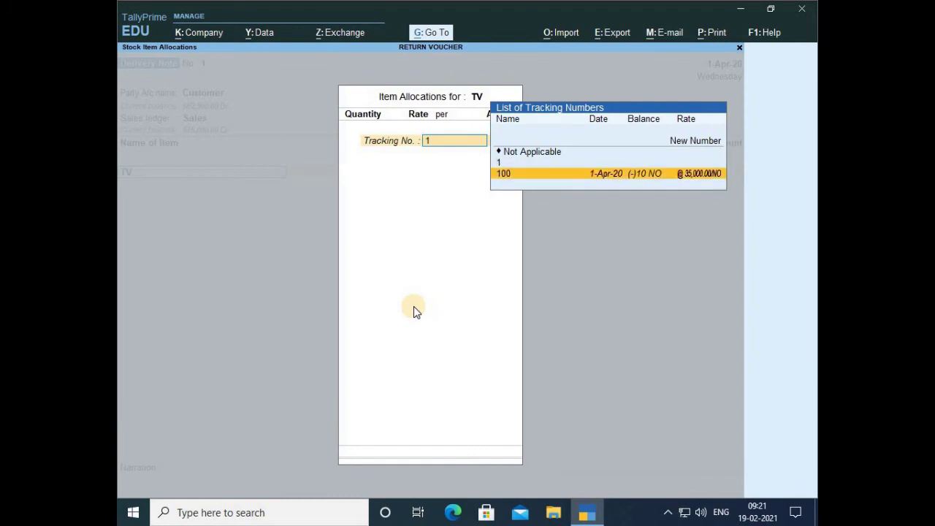
pyautogui.press('Return')
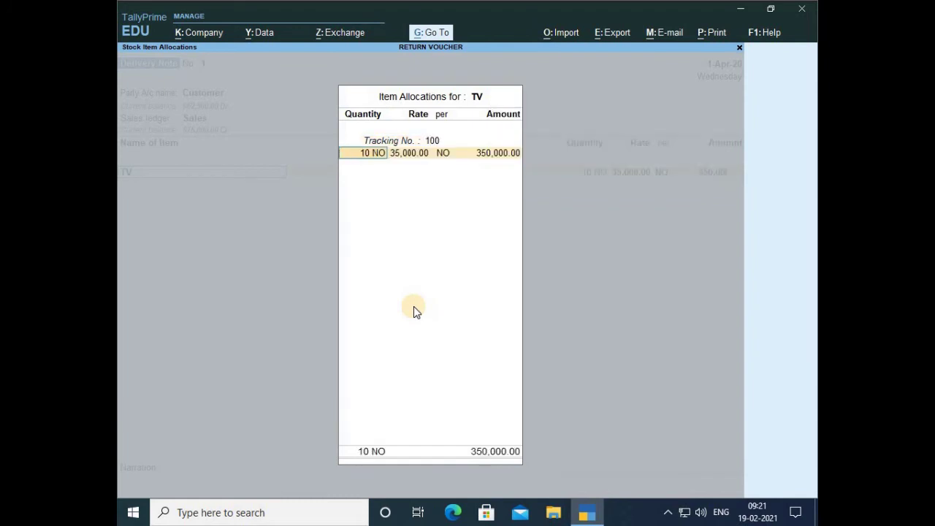
# Set the delivered TV quantity to 5, keep the rate of 35,000.00, and end the item list.
pyautogui.write('5')
pyautogui.press('Return')
pyautogui.press('Return')
pyautogui.press('Return')
pyautogui.press('Return')
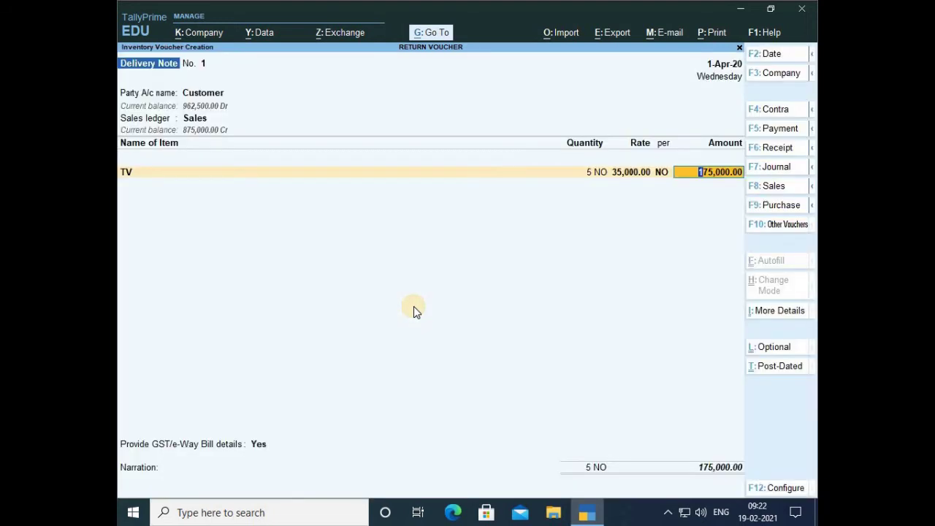
pyautogui.press('Return')
pyautogui.press('Return')
# Accept the Delivery Note's default GST/e-Way Bill details unchanged and save the voucher without narration.
pyautogui.press('Return')
pyautogui.press('Return')
pyautogui.press('Return')
pyautogui.press('Return')
pyautogui.press('Return')
pyautogui.press('Return')
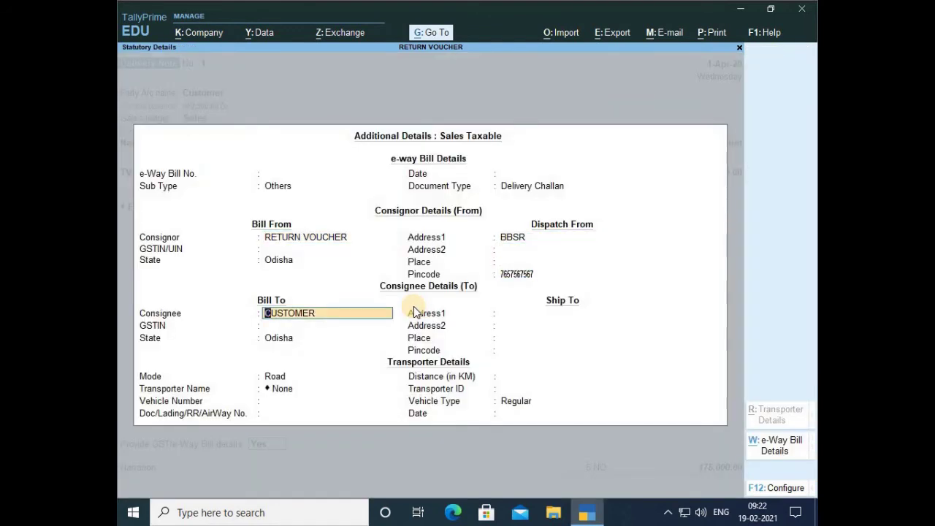
pyautogui.press('Return')
pyautogui.press('Return')
pyautogui.press('Return')
pyautogui.press('Return')
pyautogui.press('Return')
pyautogui.press('Return')
pyautogui.press('Return')
pyautogui.press('Return')
pyautogui.press('Return')
pyautogui.press('Return')
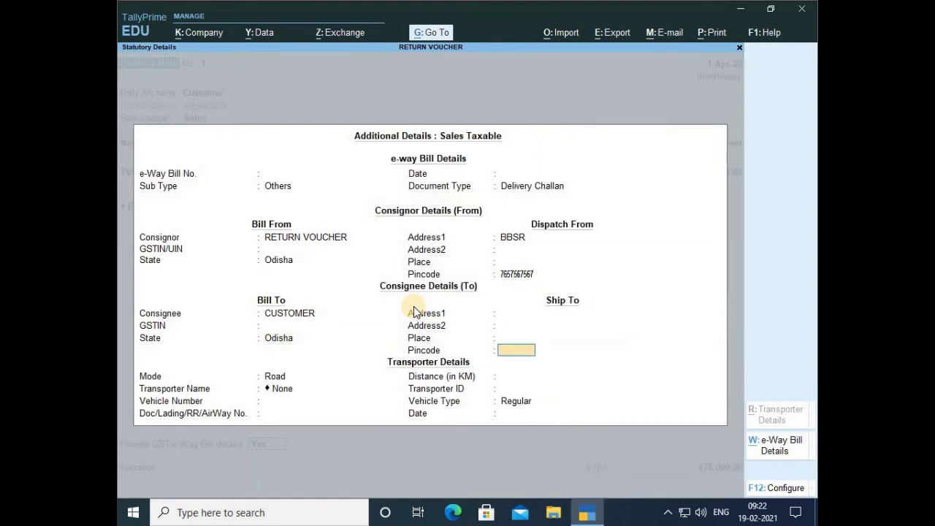
pyautogui.press('Return')
pyautogui.press('Return')
pyautogui.press('Return')
pyautogui.press('Return')
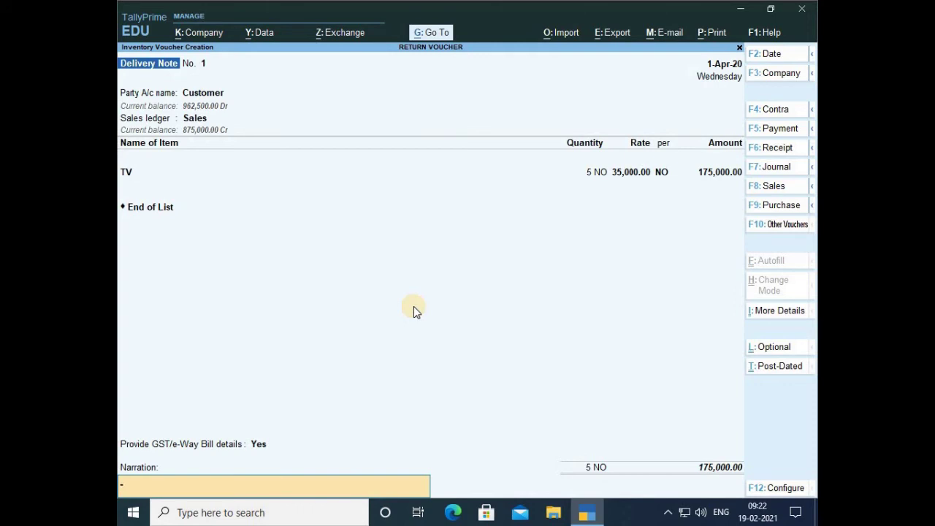
pyautogui.press('Return')
pyautogui.press('Return')
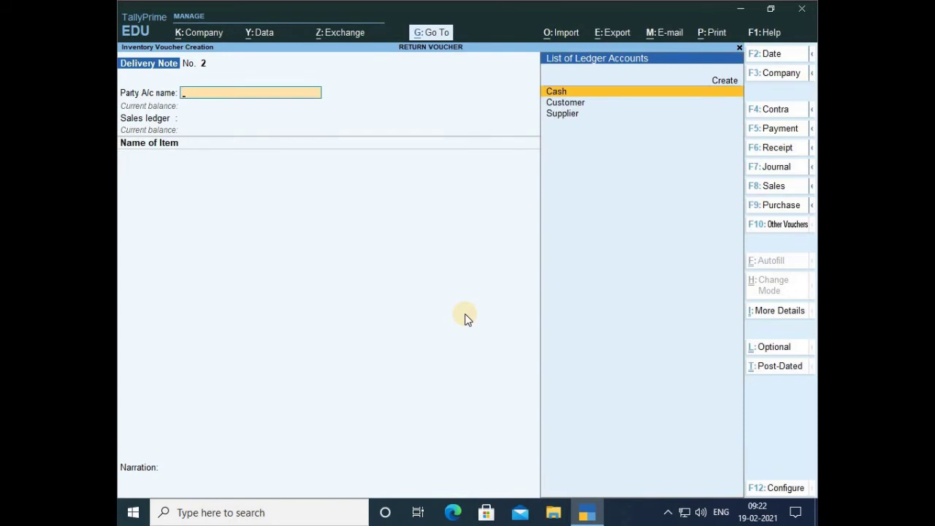
# Change the voucher type to Debit Note.
pyautogui.click(787, 225)
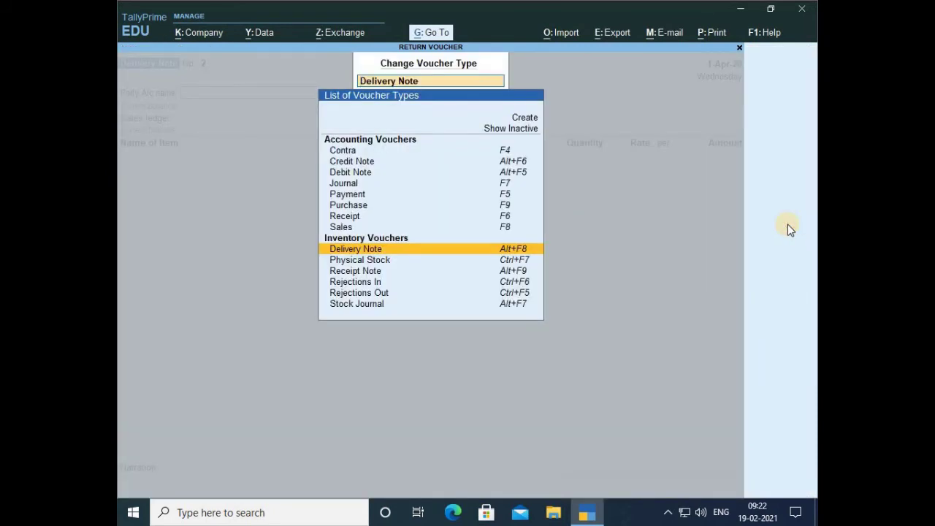
pyautogui.press('Up')
pyautogui.press('Up')
pyautogui.press('Up')
pyautogui.press('Up')
pyautogui.press('Up')
pyautogui.press('Up')
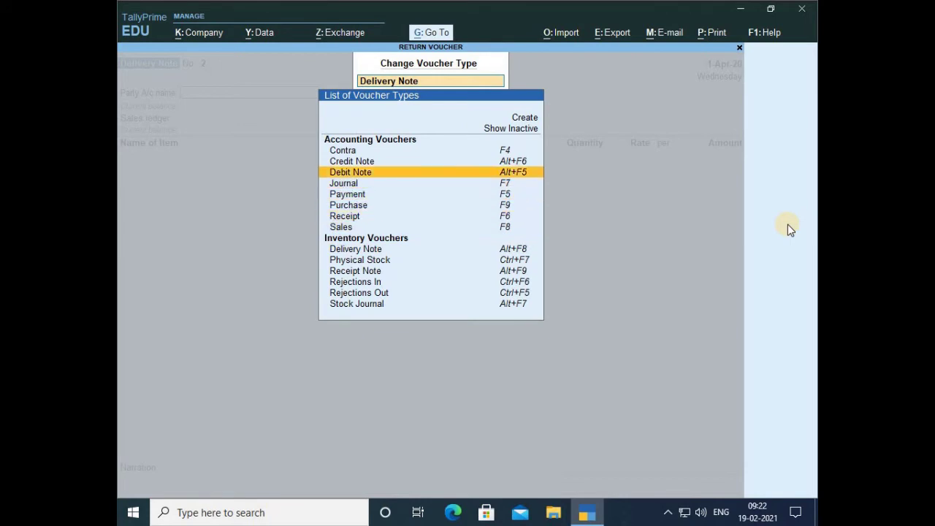
pyautogui.press('Return')
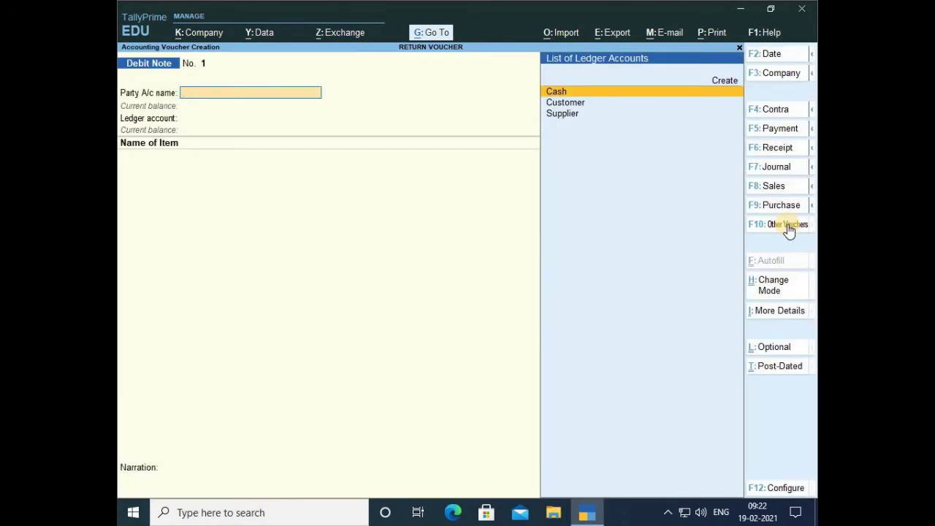
# Select Supplier as the Debit Note's party account and link it to tracking number 200.
pyautogui.press('Down')
pyautogui.press('Down')
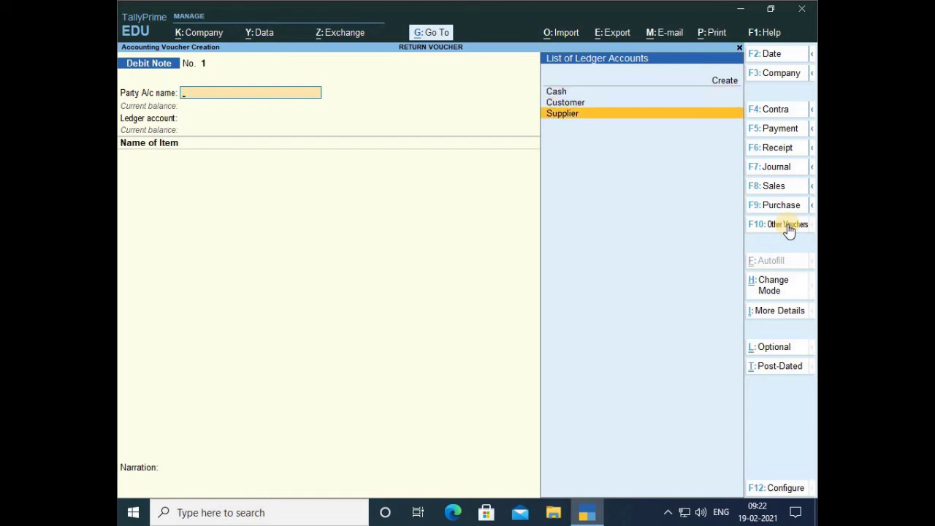
pyautogui.press('Return')
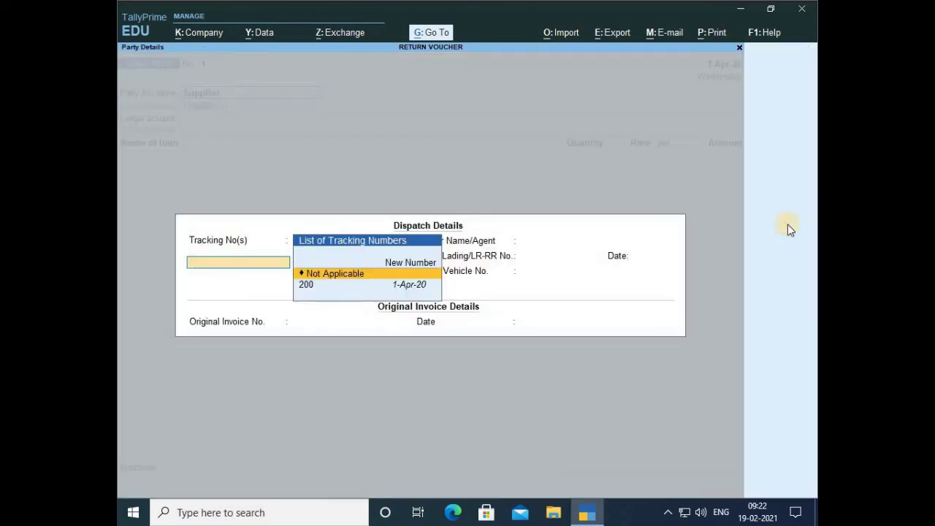
pyautogui.press('Down')
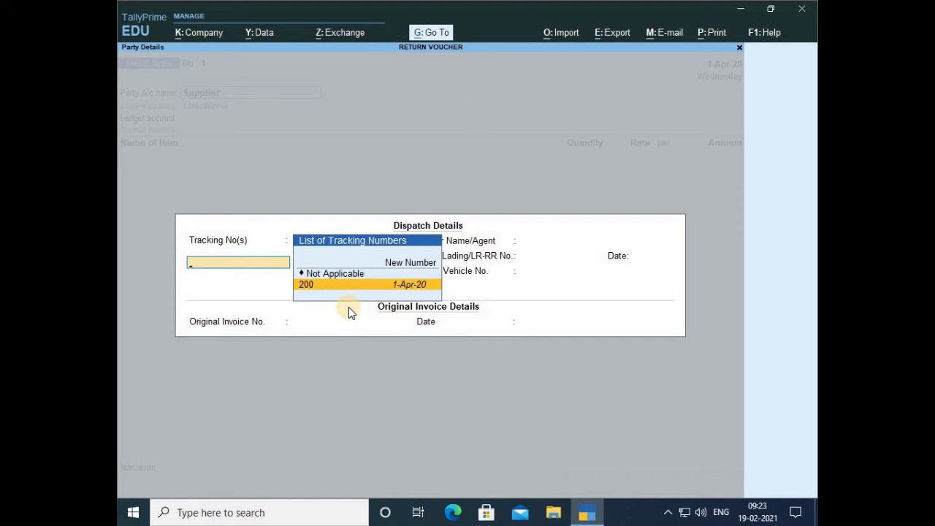
pyautogui.press('Return')
pyautogui.press('Return')
pyautogui.press('Return')
pyautogui.press('Return')
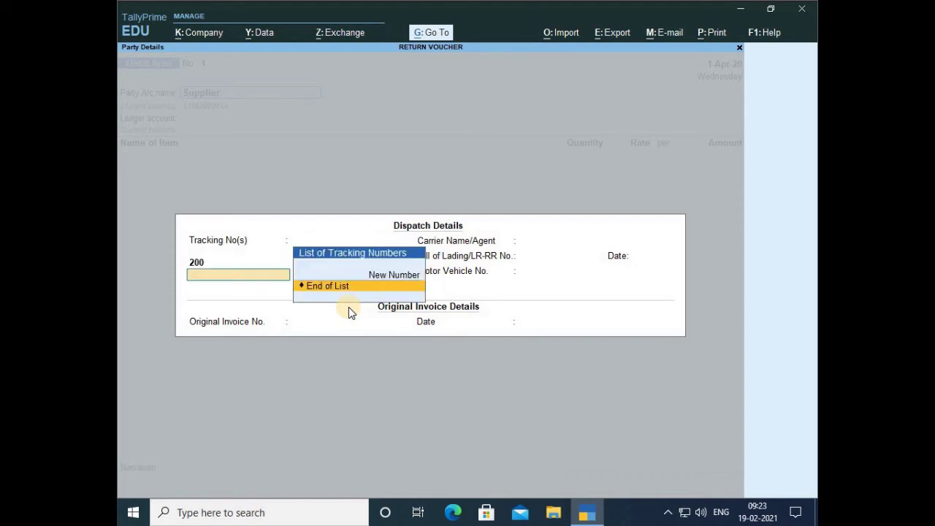
# End the tracking number list and leave the Debit Note's carrier and original invoice details blank.
pyautogui.press('Return')
pyautogui.press('Return')
pyautogui.press('Return')
pyautogui.press('Return')
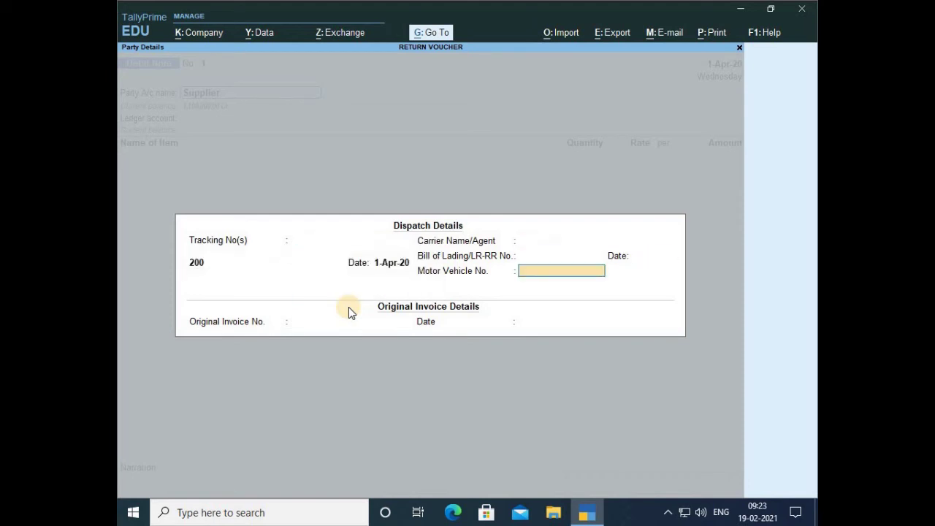
pyautogui.press('Return')
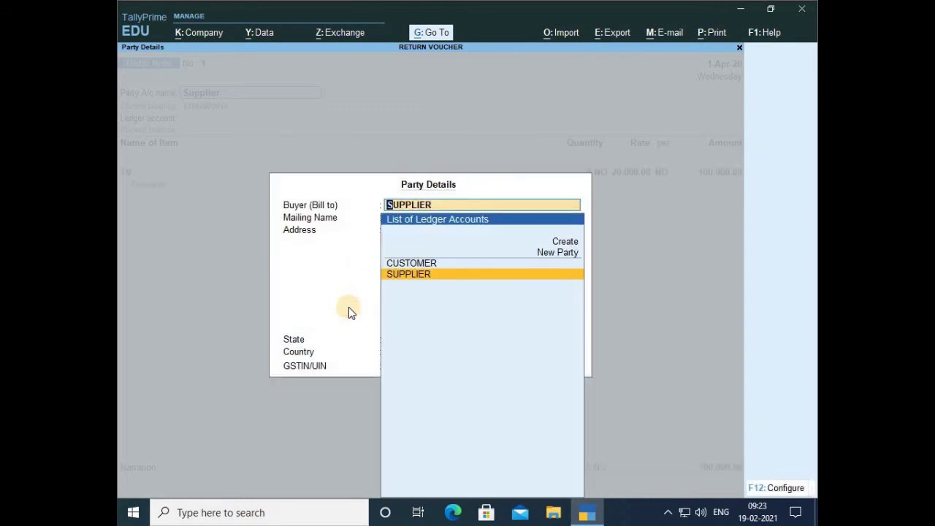
# Keep the default supplier party details and select Purchase as the Debit Note's ledger account.
pyautogui.press('Return')
pyautogui.press('Return')
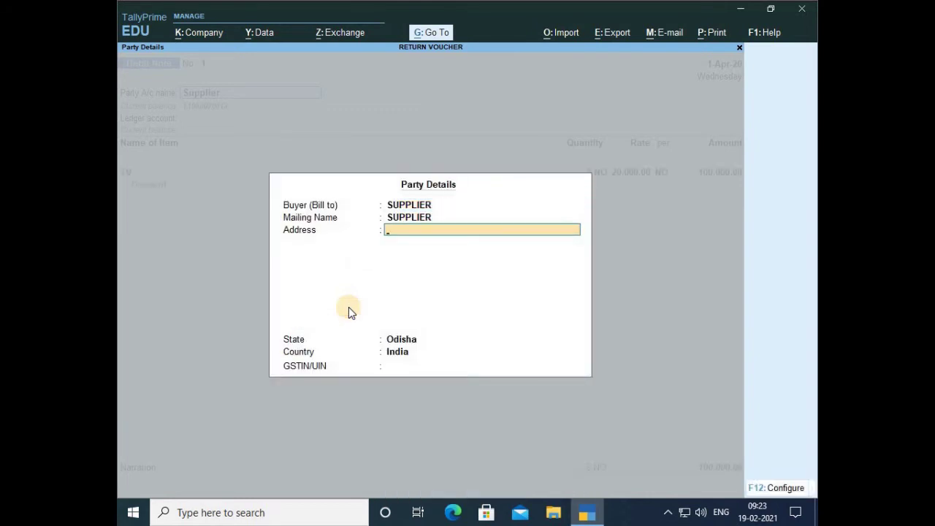
pyautogui.press('Return')
pyautogui.press('Return')
pyautogui.press('Return')
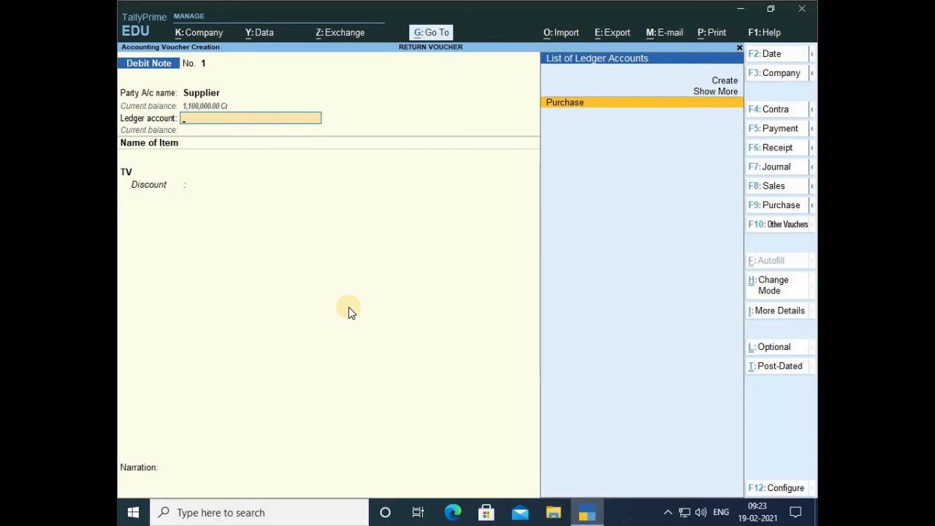
pyautogui.press('Return')
# Accept the TV allocation of 5 NO at 20,000.00 against tracking number 200, leaving the discount blank, and end the item list.
pyautogui.press('Return')
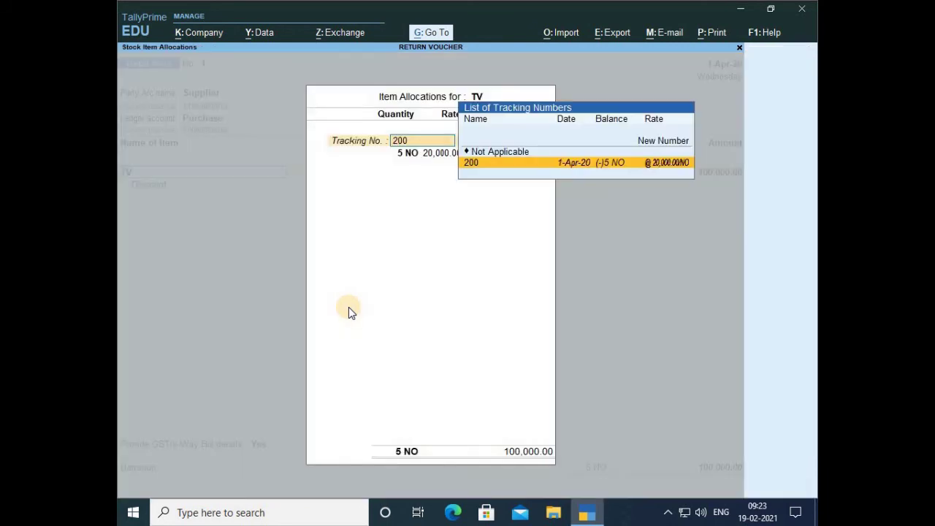
pyautogui.press('Return')
pyautogui.press('Return')
pyautogui.press('Return')
pyautogui.press('Return')
pyautogui.press('Return')
pyautogui.press('Return')
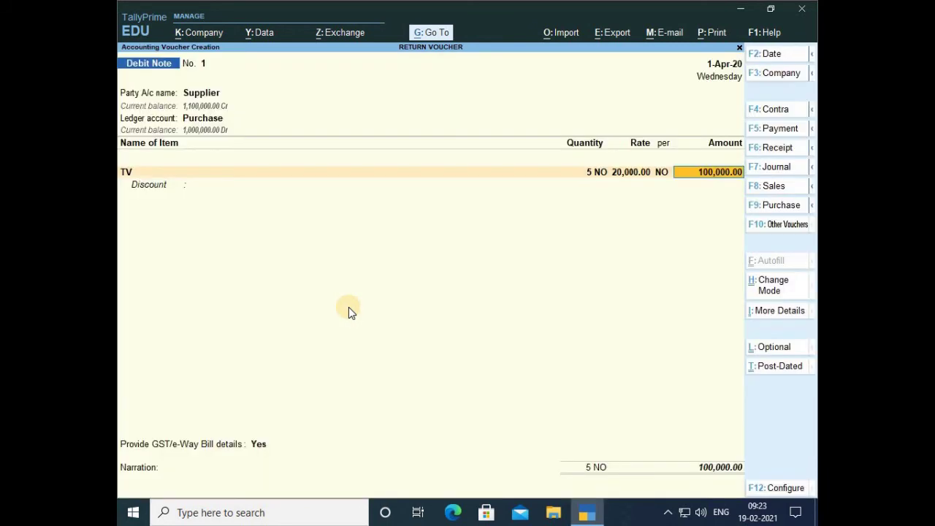
pyautogui.press('Return')
pyautogui.press('Return')
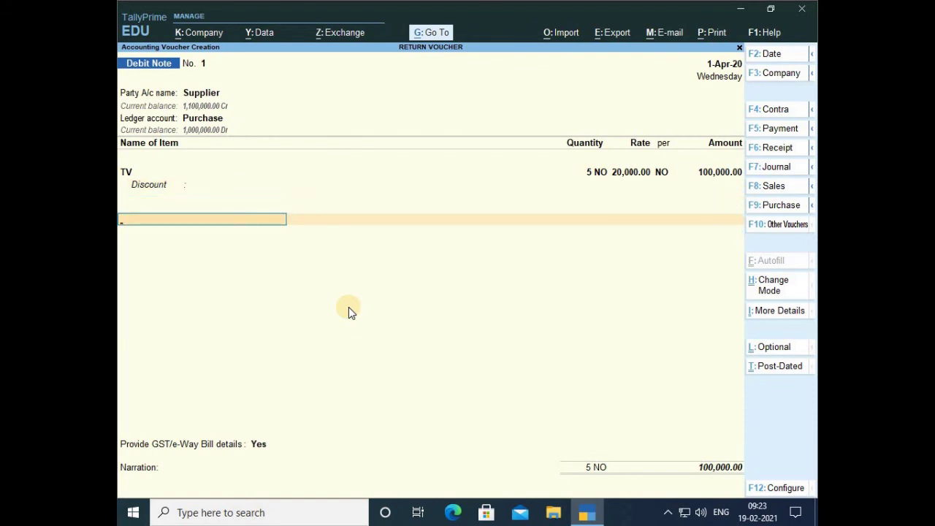
# Add the Cgst and Sgst tax ledgers below the TV item in the Debit Note.
pyautogui.press('space')
pyautogui.press('Down')
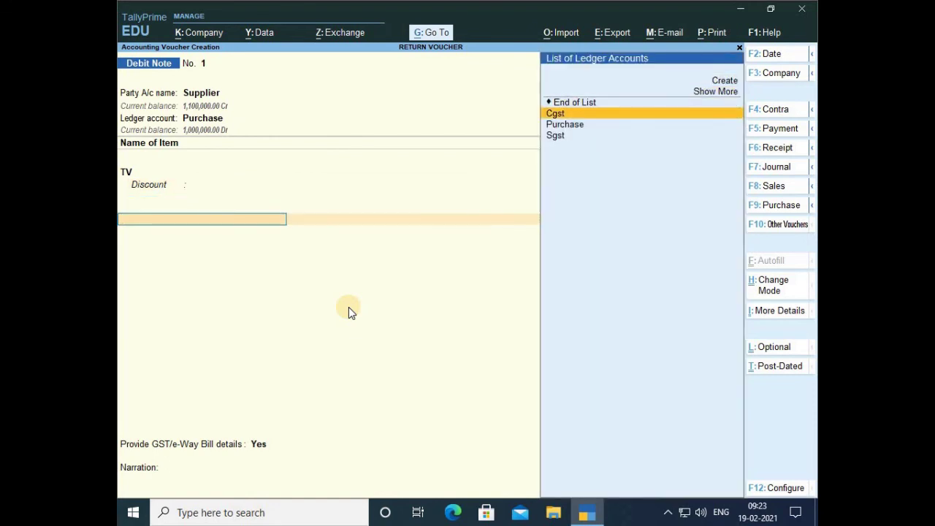
pyautogui.press('Return')
pyautogui.press('Return')
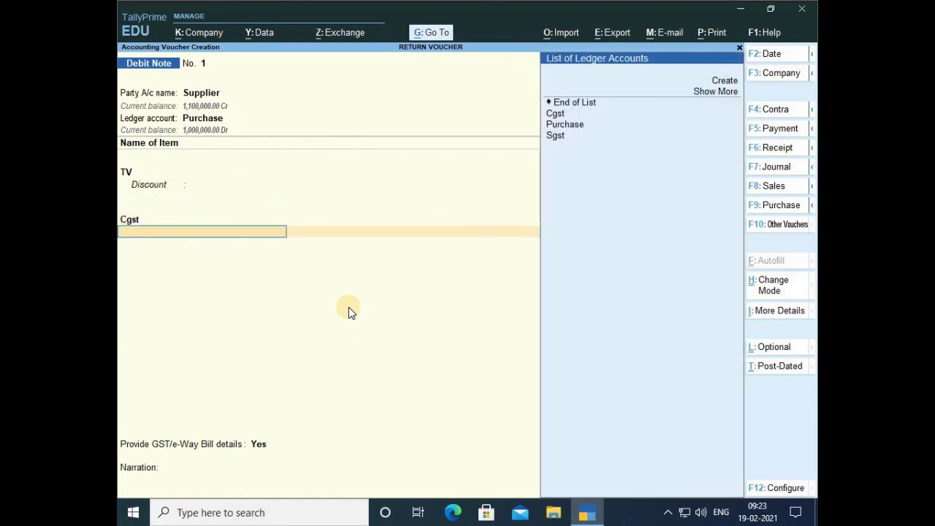
pyautogui.press('Down')
pyautogui.press('Down')
pyautogui.press('Down')
pyautogui.press('Down')
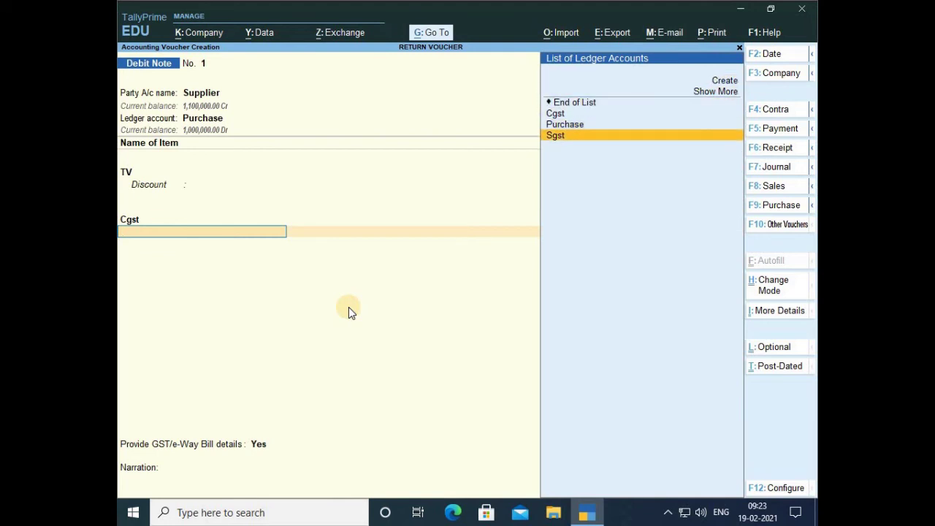
pyautogui.press('Return')
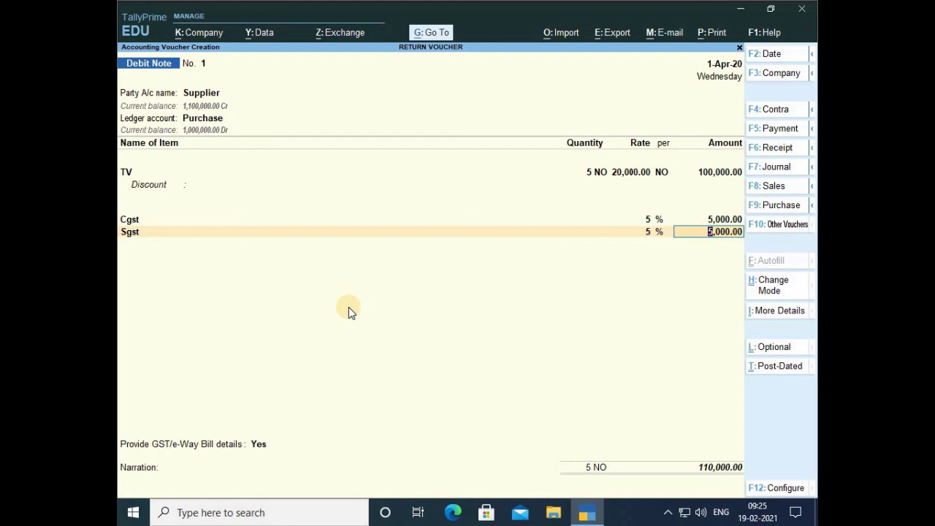
# End the Debit Note's tax ledger list and keep the default reason for issue and e-way bill details, leaving numbers and dates blank.
pyautogui.press('Return')
pyautogui.press('Return')
pyautogui.press('Return')
pyautogui.press('Return')
pyautogui.press('Return')
pyautogui.press('Return')
pyautogui.press('Return')
pyautogui.press('Return')
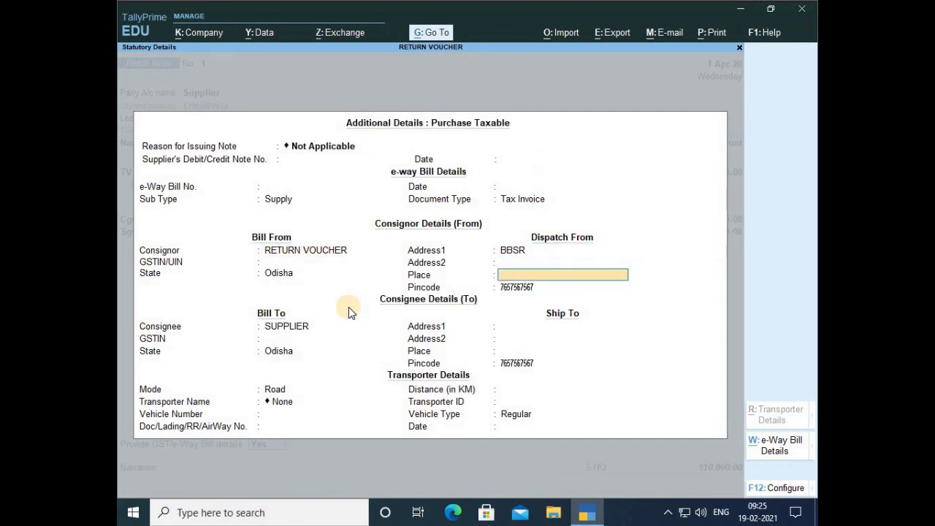
# Keep the Debit Note's default consignor, consignee and transporter details, with mode Road and vehicle type Regular.
pyautogui.press('Return')
pyautogui.press('Return')
pyautogui.press('Return')
pyautogui.press('Return')
pyautogui.press('Return')
pyautogui.press('Return')
pyautogui.press('Return')
pyautogui.press('Return')
pyautogui.press('Return')
pyautogui.press('Return')
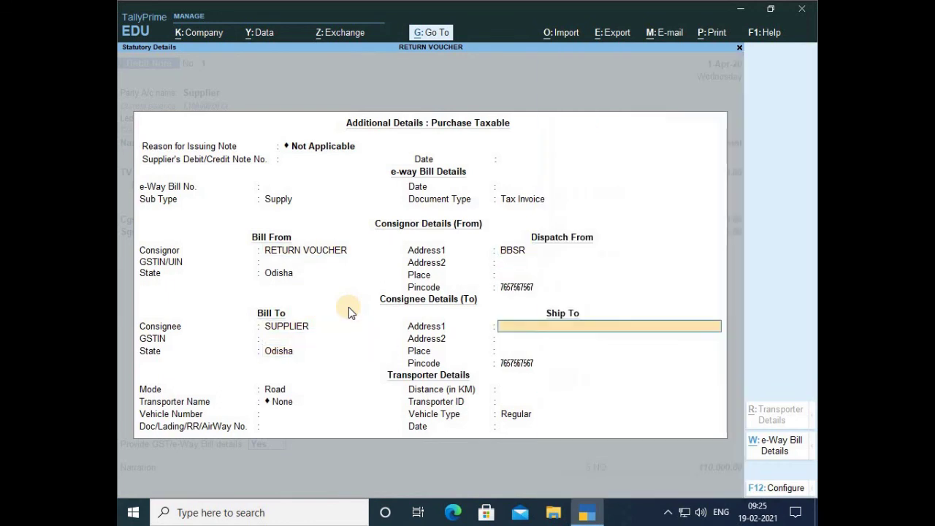
pyautogui.press('Return')
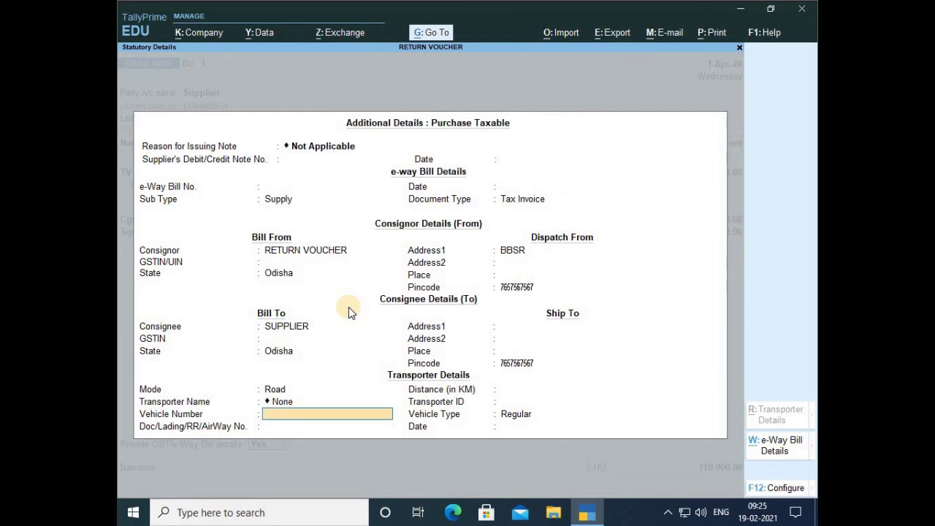
pyautogui.press('Return')
pyautogui.press('Return')
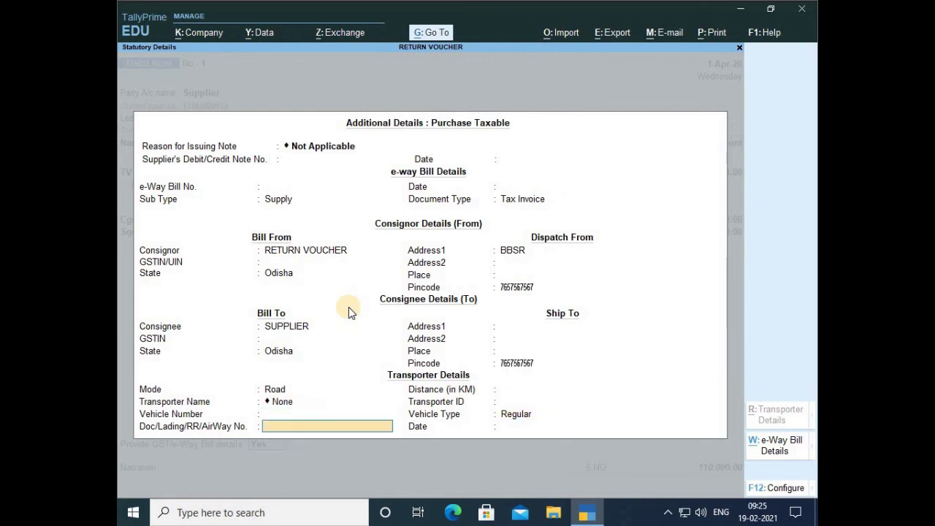
pyautogui.press('Return')
pyautogui.press('Return')
# Allocate 110,000.00 Dr against the supplier's bill reference 1, leave the narration blank and save the Debit Note.
pyautogui.press('Return')
pyautogui.press('Return')
pyautogui.press('Return')
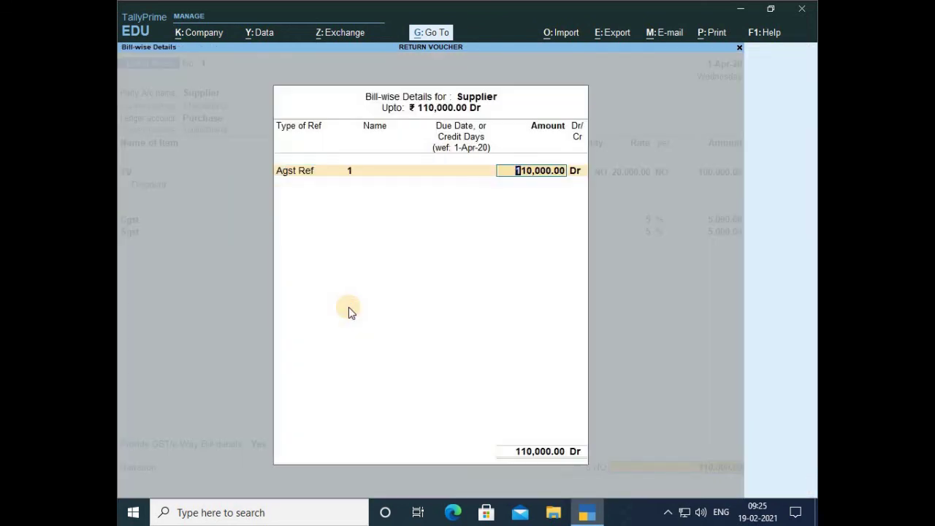
pyautogui.press('Return')
pyautogui.press('Return')
pyautogui.press('Return')
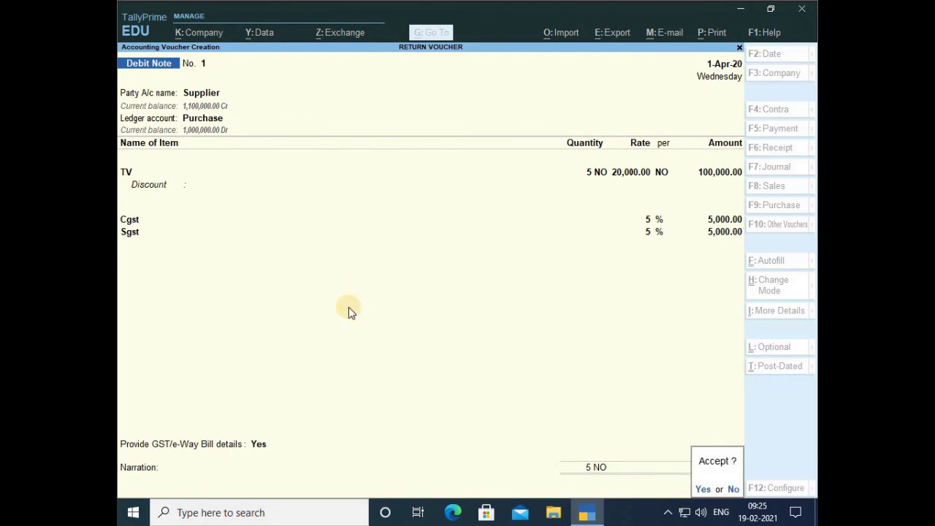
pyautogui.press('Return')
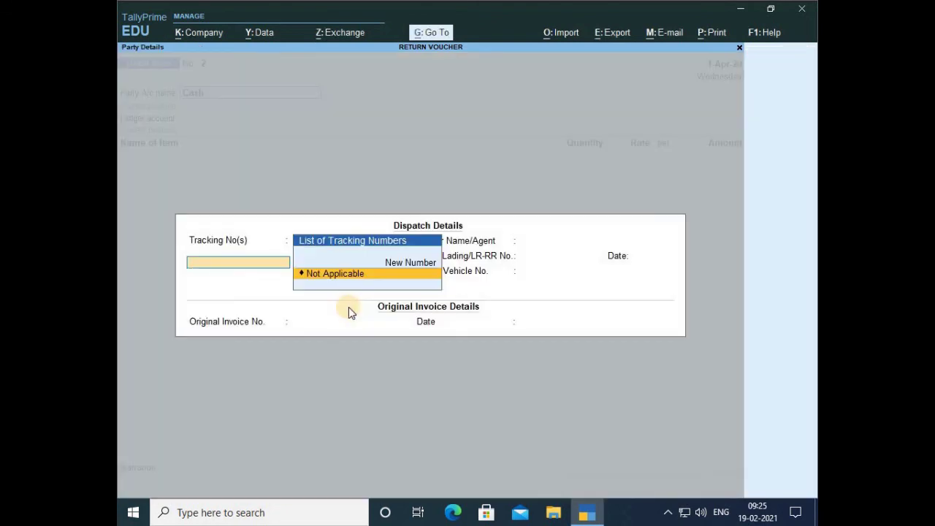
# Dismiss the new Debit Note's blank dispatch details and change the voucher type to Credit Note.
pyautogui.press('Escape')
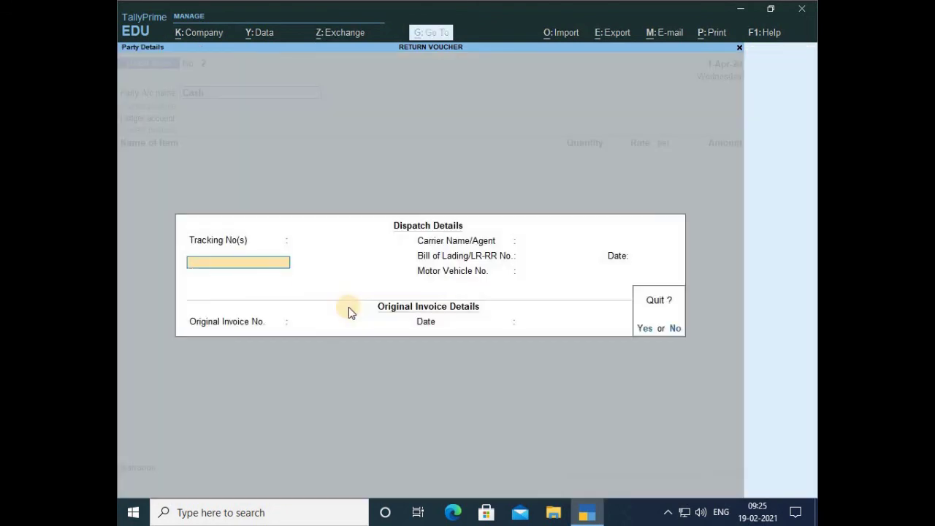
pyautogui.press('Return')
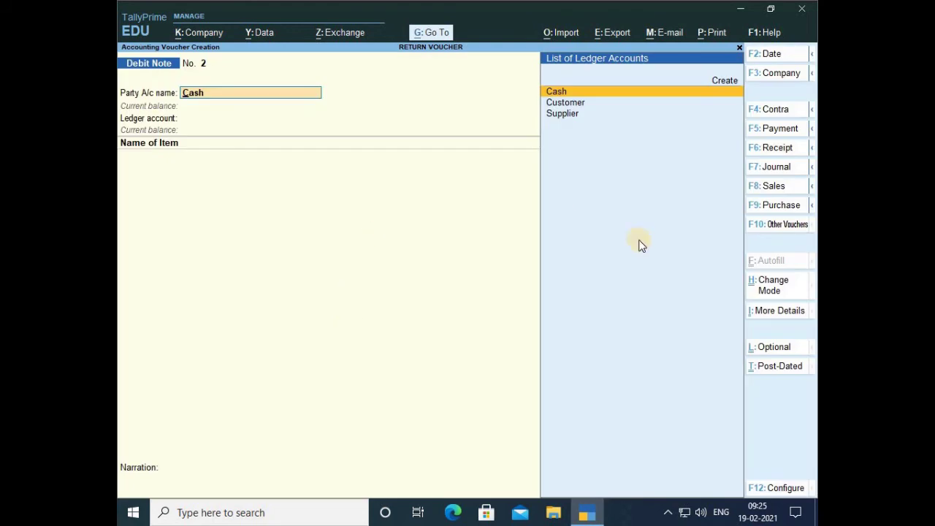
pyautogui.click(788, 228)
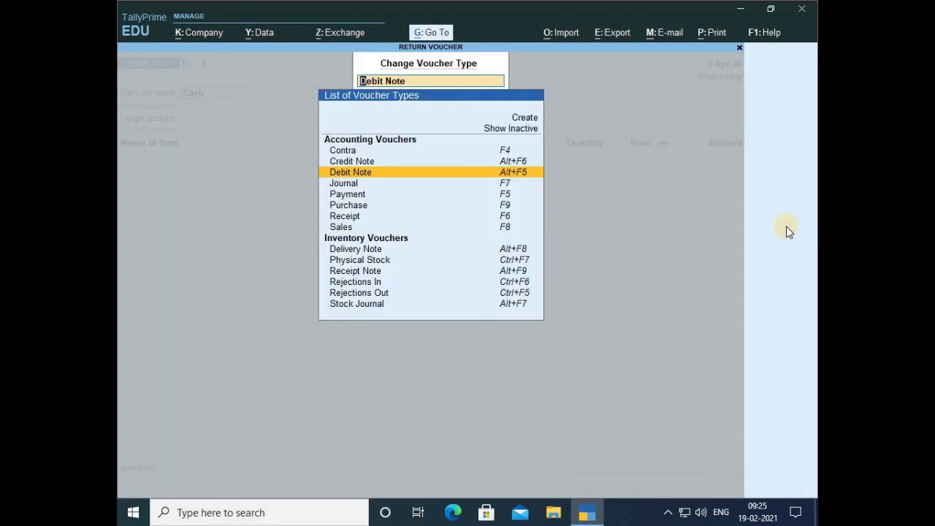
pyautogui.press('Up')
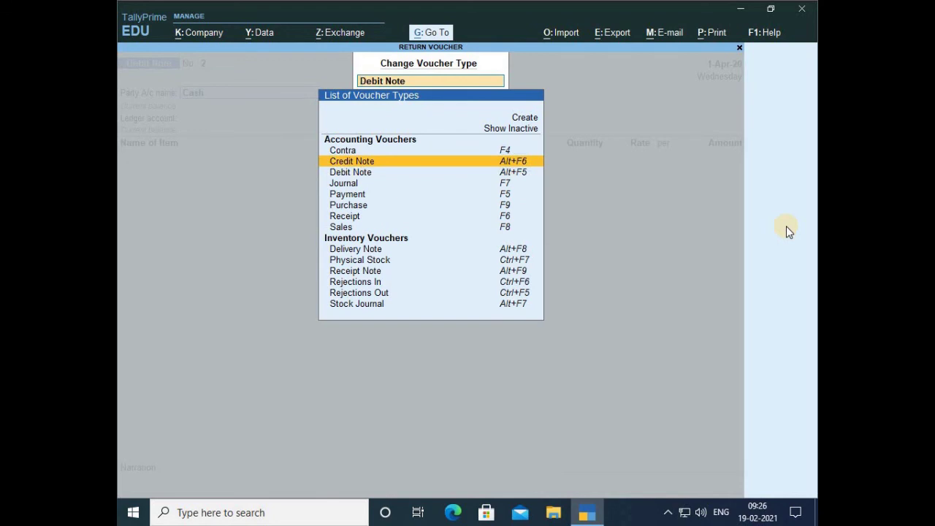
pyautogui.press('Return')
# Select Customer as the Credit Note's party and choose tracking number 100 in the receipt details.
pyautogui.press('BackSpace')
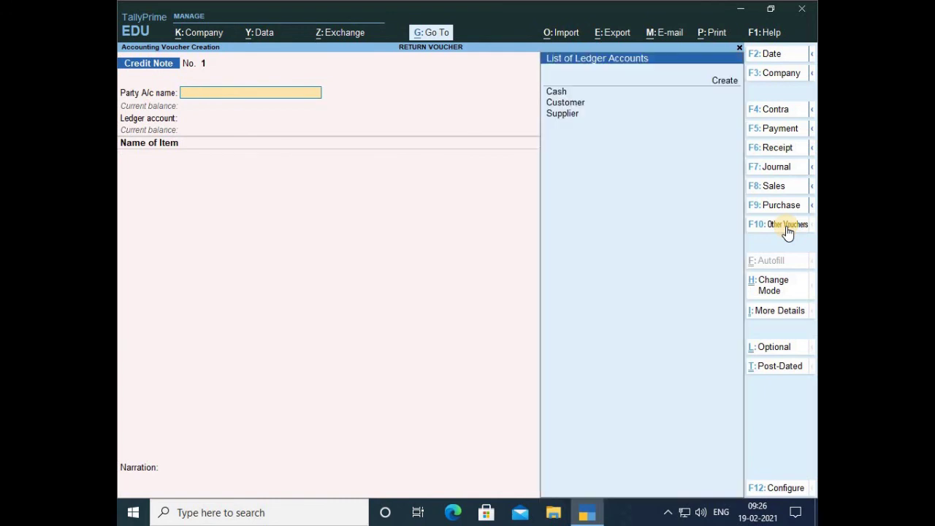
pyautogui.press('Down')
pyautogui.press('Down')
pyautogui.press('Down')
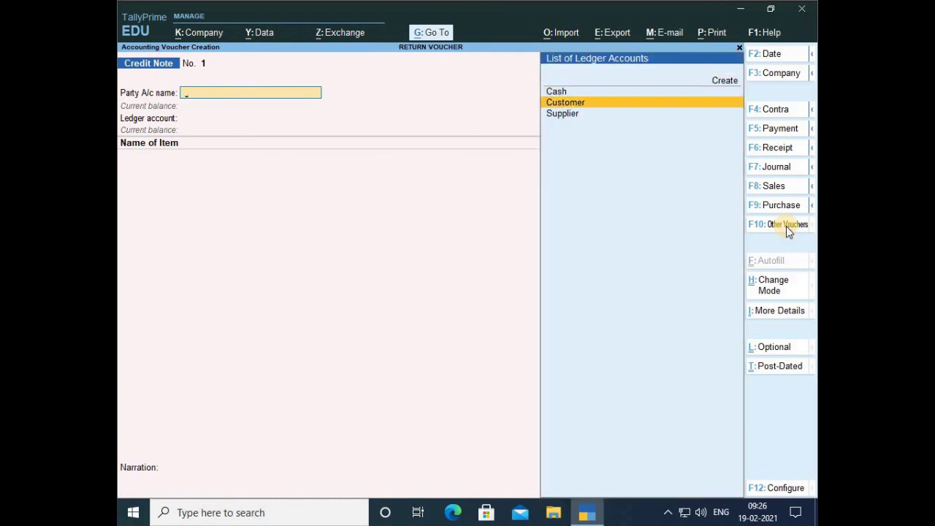
pyautogui.press('Return')
pyautogui.press('Down')
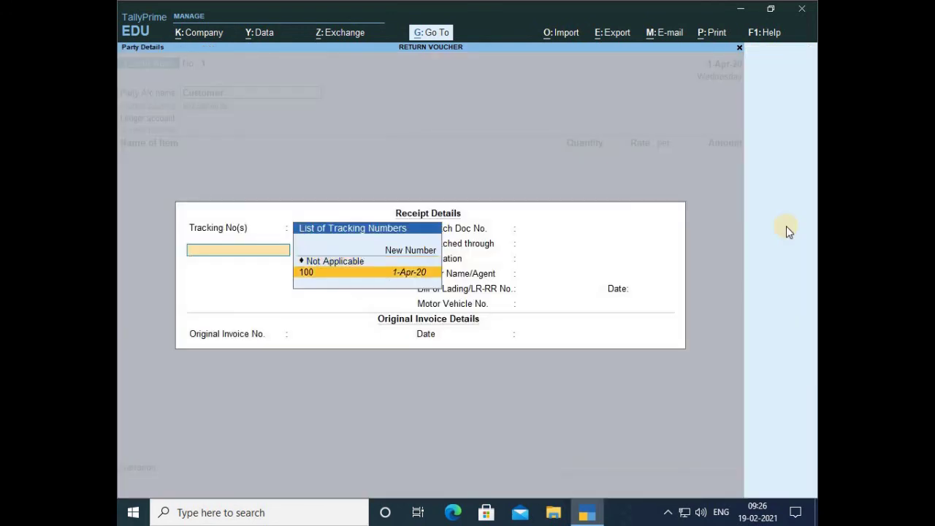
pyautogui.press('Return')
# End the Credit Note's tracking number list and leave its dispatch, carrier and original invoice details blank.
pyautogui.press('Return')
pyautogui.press('Return')
pyautogui.press('Return')
pyautogui.press('Return')
pyautogui.press('Return')
pyautogui.press('Return')
pyautogui.press('Return')
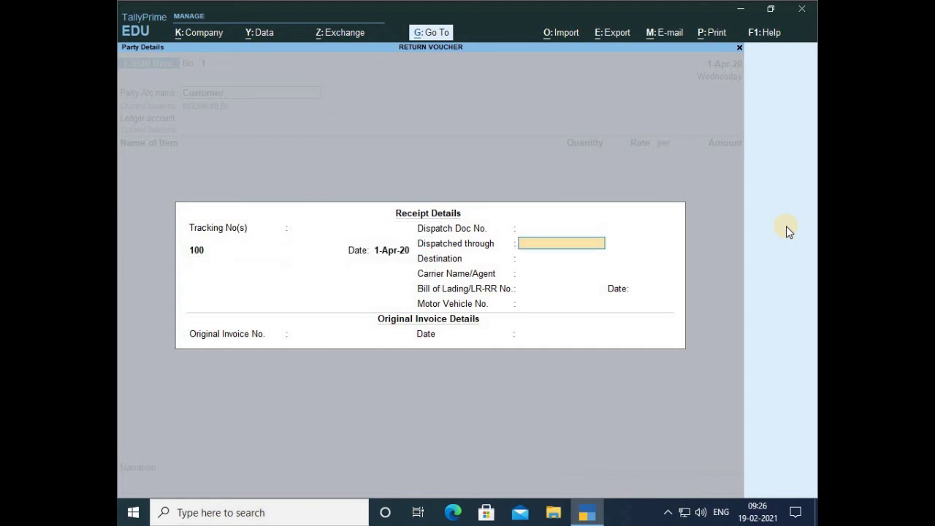
pyautogui.press('Return')
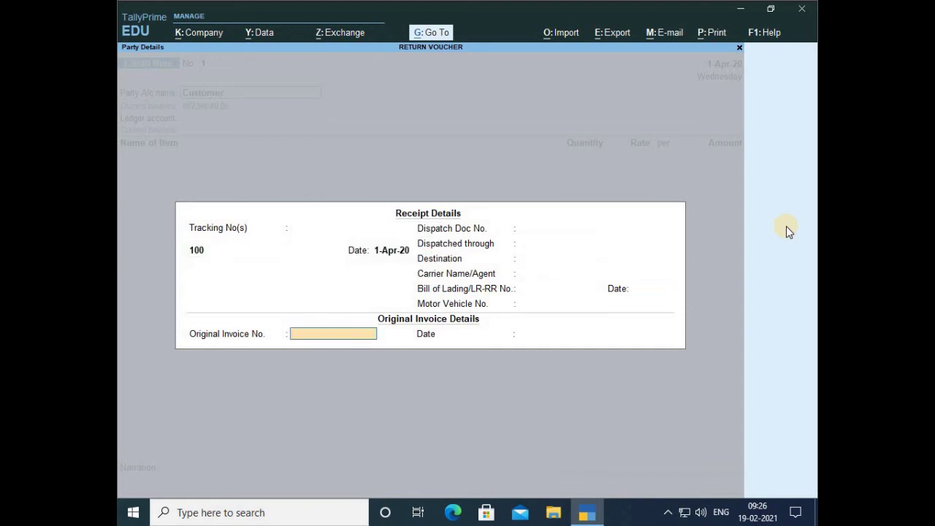
pyautogui.press('Return')
pyautogui.press('Return')
# Keep the default customer party details and select Sales as the Credit Note's ledger account.
pyautogui.press('Return')
pyautogui.press('Return')
pyautogui.press('Return')
pyautogui.press('Return')
pyautogui.press('Return')
pyautogui.press('Return')
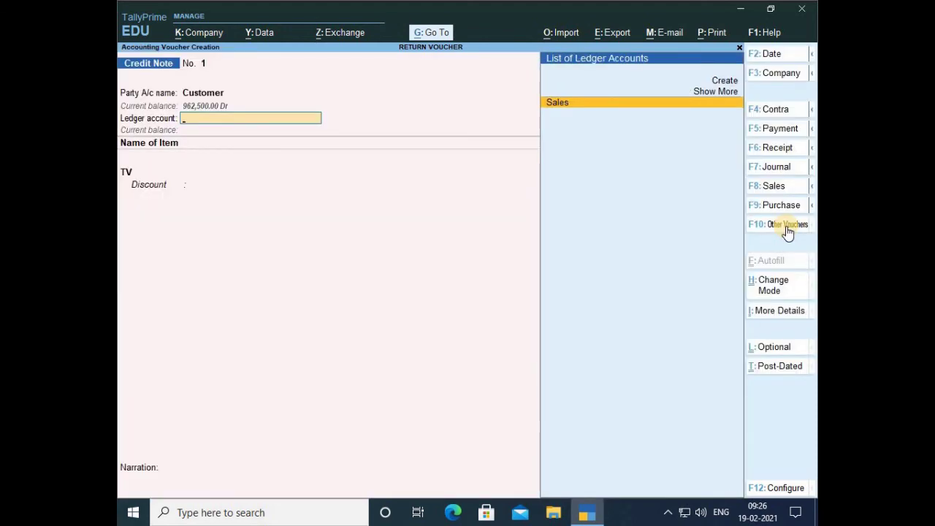
pyautogui.press('Return')
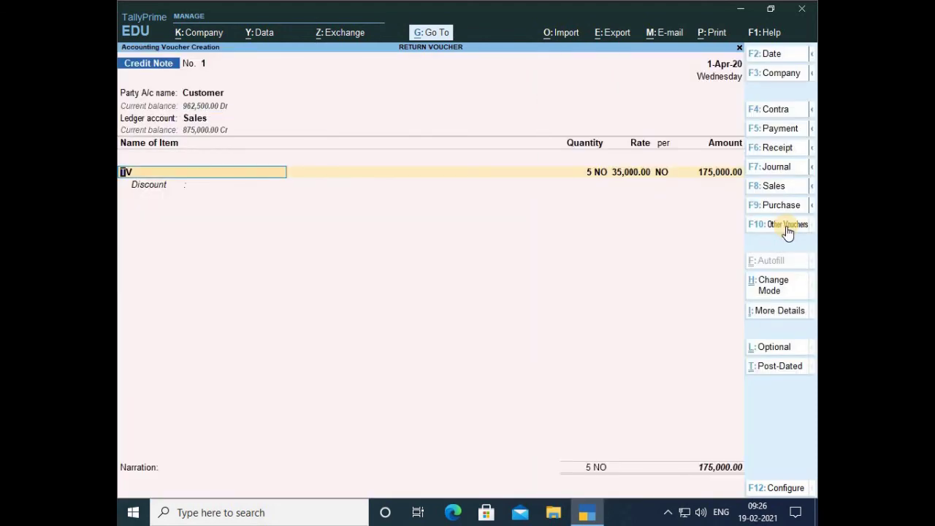
# Accept the TV allocation of 5 NO at 35,000.00 against tracking number 100, leaving the discount blank, and end the item list.
pyautogui.press('Return')
pyautogui.press('Return')
pyautogui.press('Return')
pyautogui.press('Return')
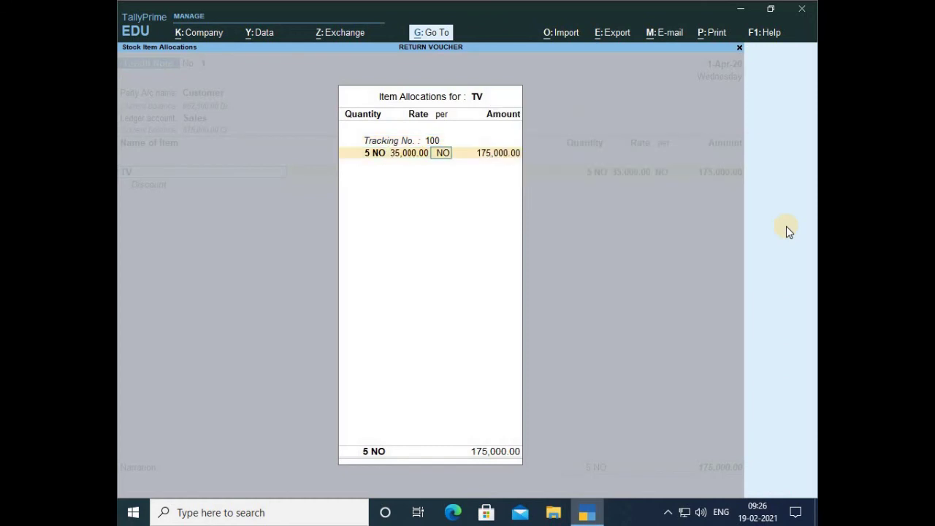
pyautogui.press('Return')
pyautogui.press('Return')
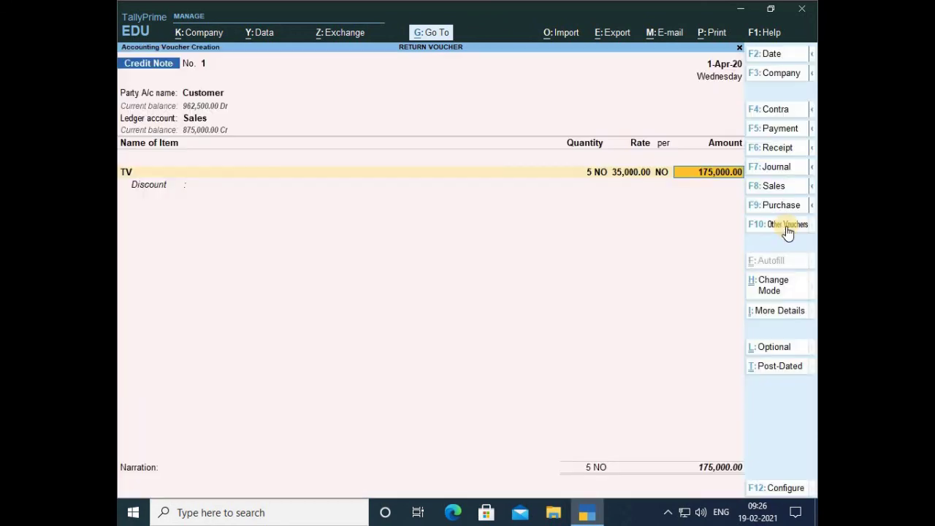
pyautogui.press('Return')
pyautogui.press('Return')
pyautogui.press('Return')
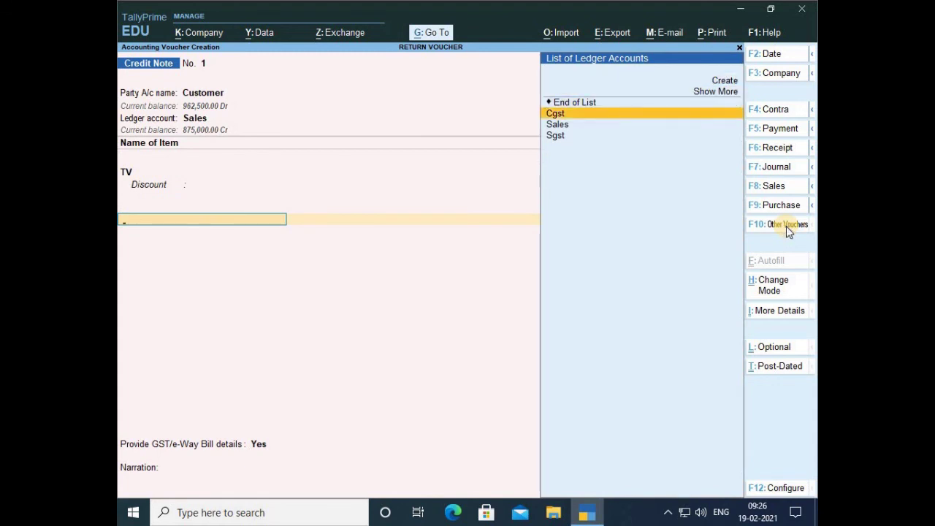
# Add the Cgst and Sgst tax ledgers below the TV item in the Credit Note.
pyautogui.press('Return')
pyautogui.press('Return')
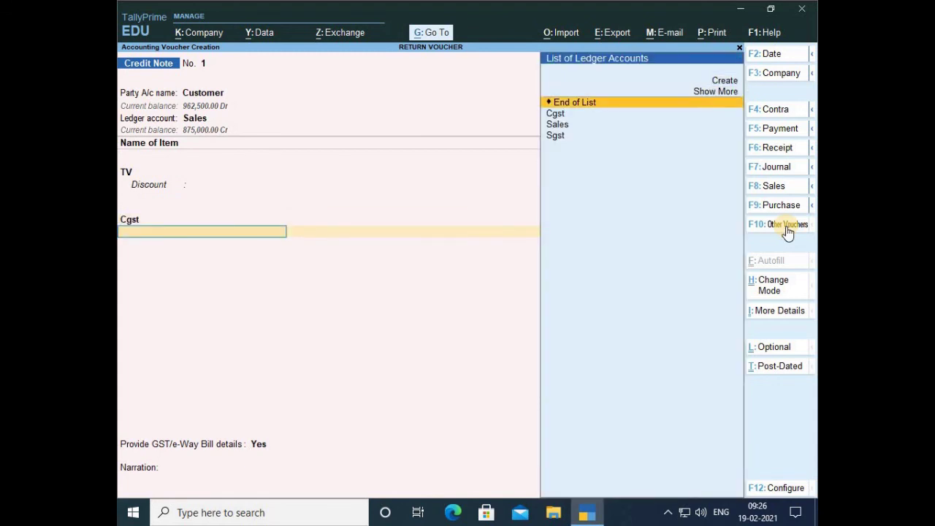
pyautogui.press('Down')
pyautogui.press('Down')
pyautogui.press('Down')
pyautogui.press('Return')
pyautogui.press('Return')
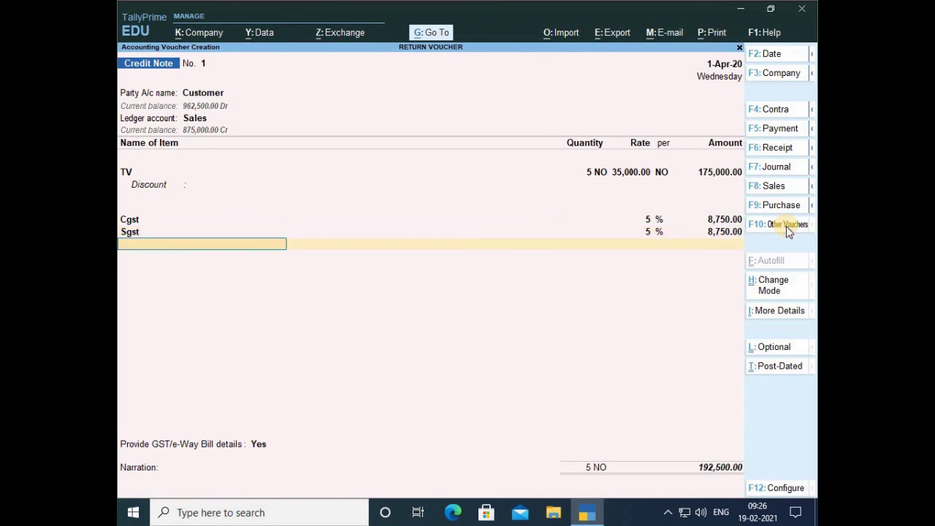
# End the Credit Note's tax ledger list and keep the default reason for issue and e-way bill details.
pyautogui.press('Return')
pyautogui.press('Return')
pyautogui.press('Return')
pyautogui.press('Return')
pyautogui.press('Return')
pyautogui.press('Return')
pyautogui.press('Return')
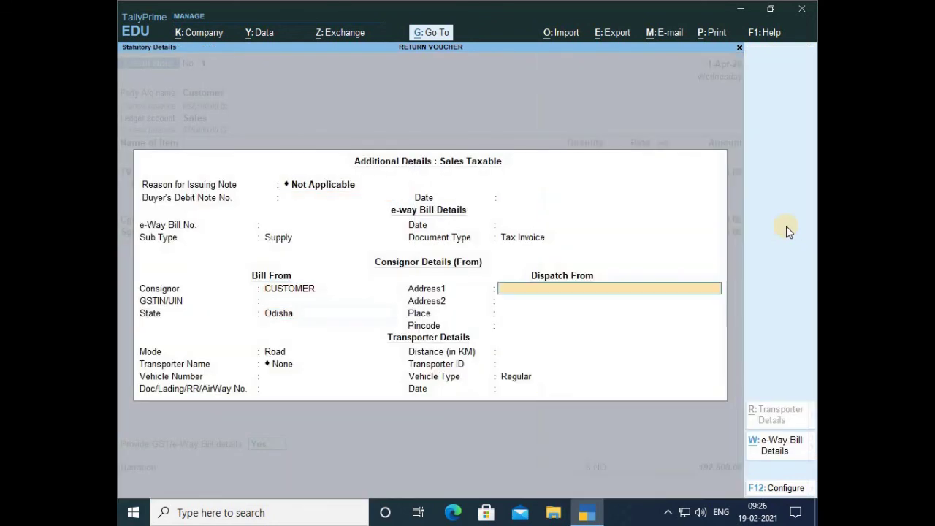
# Leave the Credit Note's dispatch address blank and keep the default transporter details, with mode Road and vehicle type Regular.
pyautogui.press('Return')
pyautogui.press('Return')
pyautogui.press('Return')
pyautogui.press('Return')
pyautogui.press('Return')
pyautogui.press('Return')
pyautogui.press('Return')
pyautogui.press('Return')
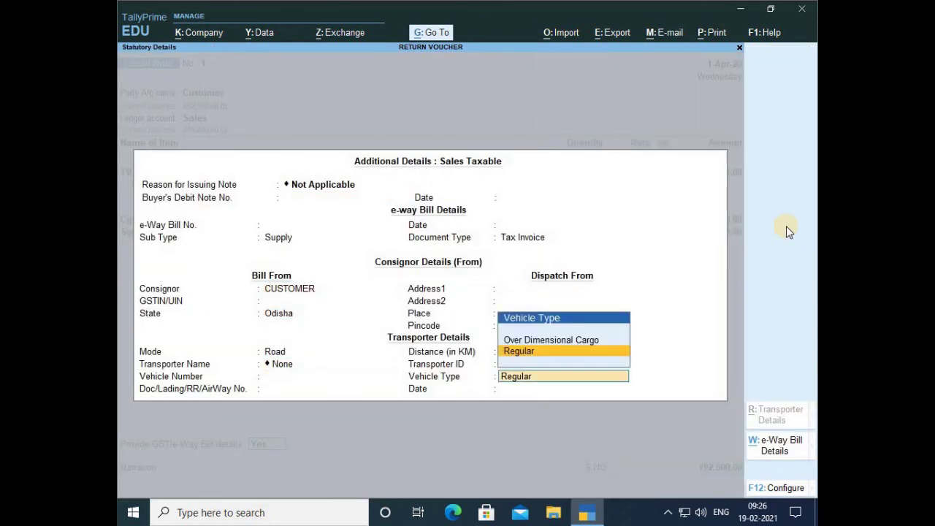
pyautogui.press('Return')
pyautogui.press('Return')
pyautogui.press('Return')
# Allocate 192,500.00 Cr against the customer's bill reference 1 and save the Credit Note.
pyautogui.press('Return')
pyautogui.press('Return')
pyautogui.press('Return')
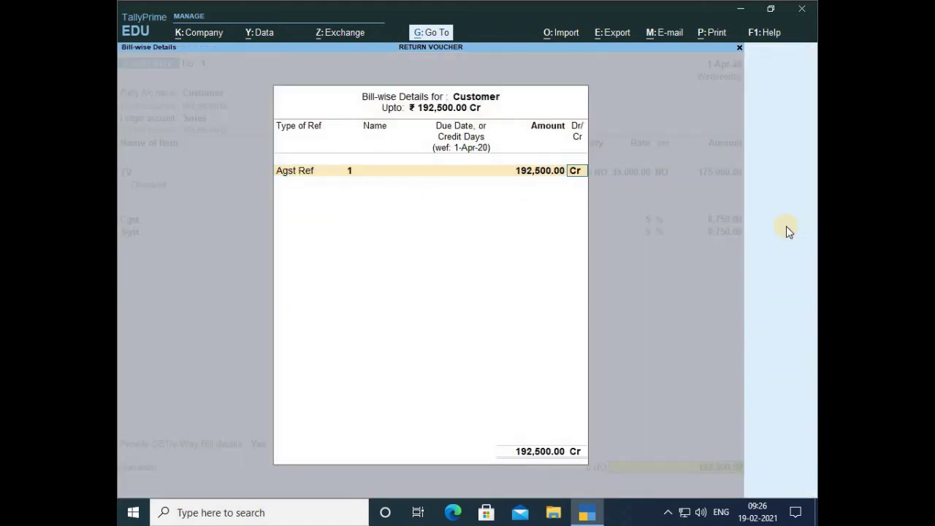
pyautogui.press('Return')
pyautogui.press('Return')
pyautogui.press('Return')
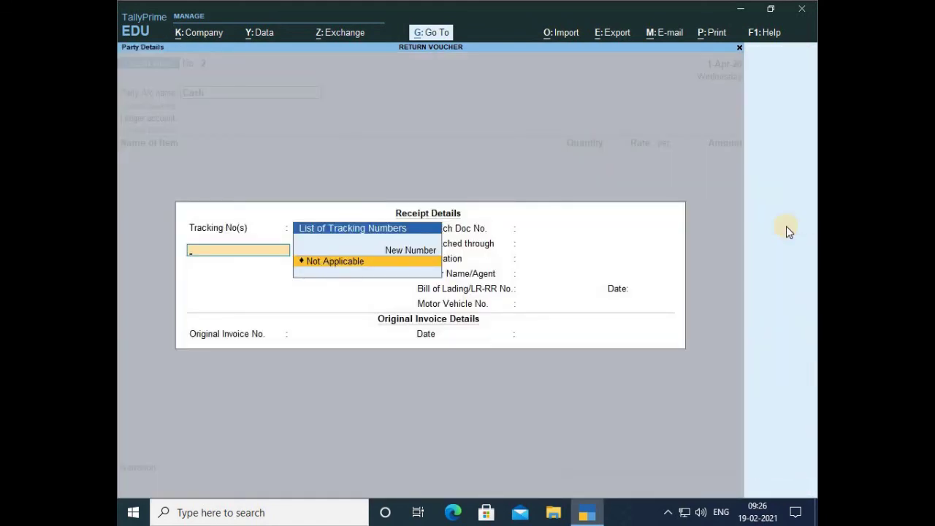
# Dismiss the new Credit Note's blank receipt details and start a Receipt voucher with Cash as the account.
pyautogui.press('Escape')
pyautogui.press('Return')
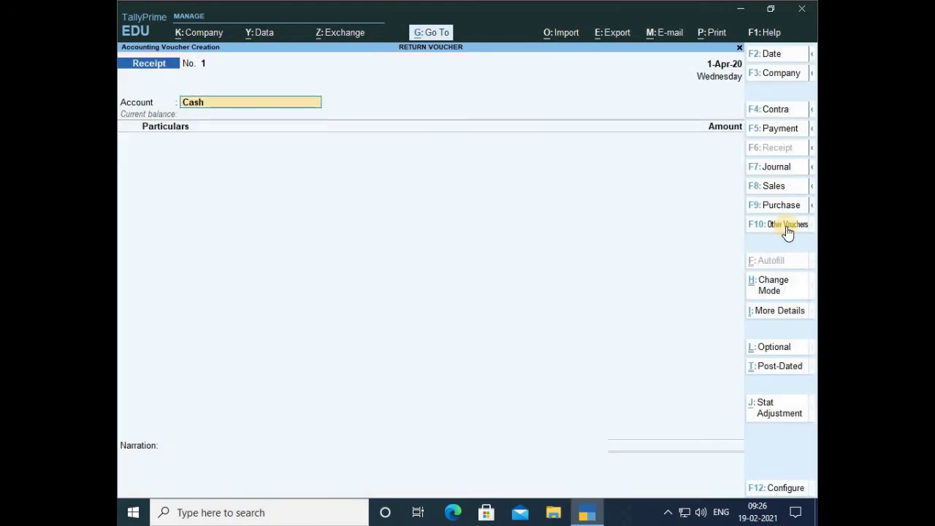
pyautogui.press('F6')
pyautogui.press('Return')
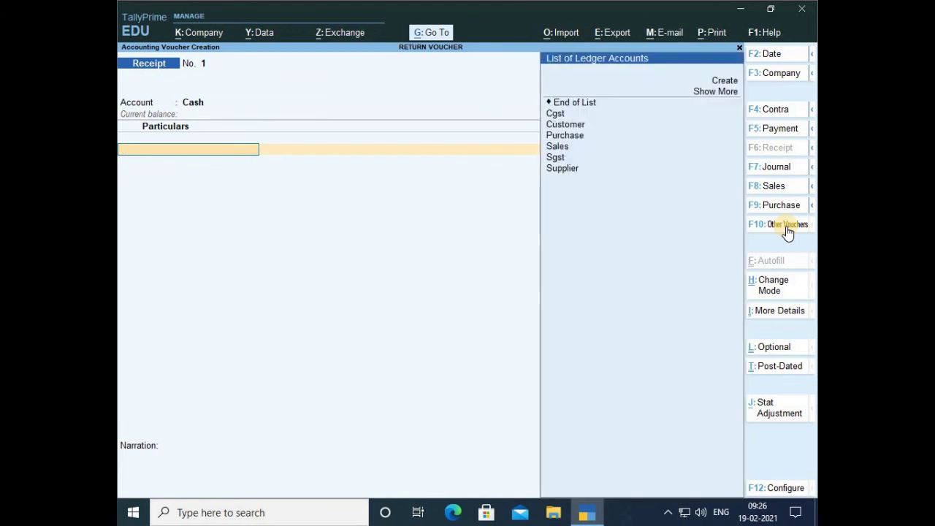
# Select Customer as the Receipt's credited ledger and enter an amount of 770,000.00.
pyautogui.press('Down')
pyautogui.press('Down')
pyautogui.press('Down')
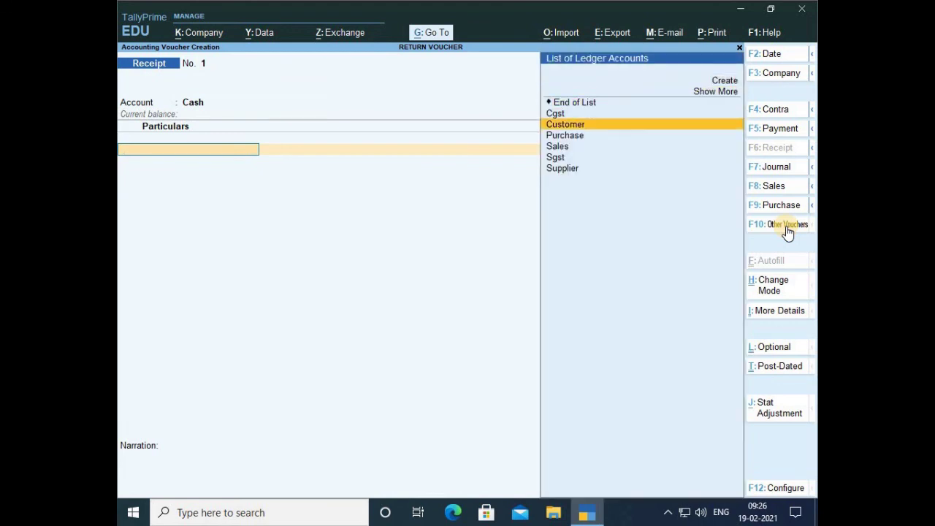
pyautogui.press('Return')
pyautogui.press('Return')
# Allocate the 770,000.00 receipt against the customer's bill reference 1, leave the narration blank and save the Receipt.
pyautogui.press('Return')
pyautogui.press('Return')
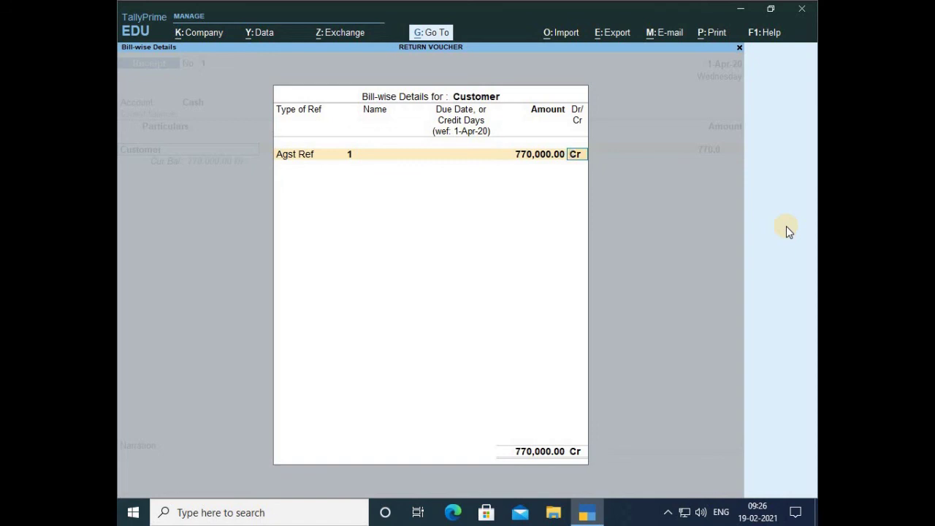
pyautogui.press('Return')
pyautogui.press('Return')
pyautogui.press('Return')
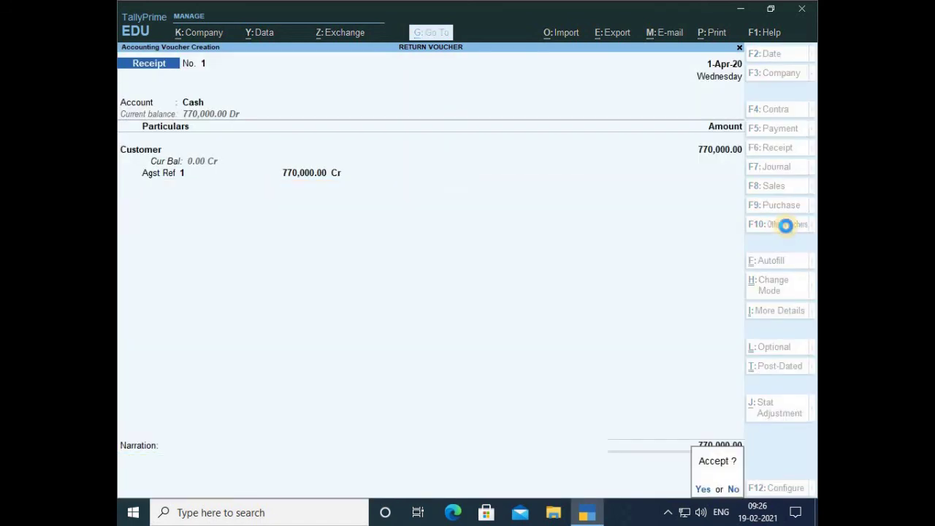
pyautogui.press('Return')
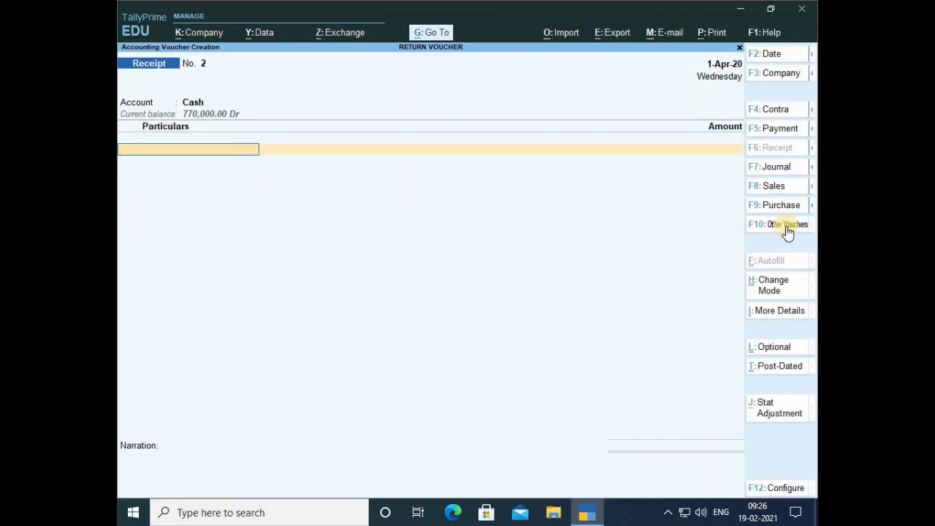
# Start a Payment voucher from the Cash account and select Supplier as the debited ledger.
pyautogui.press('F5')
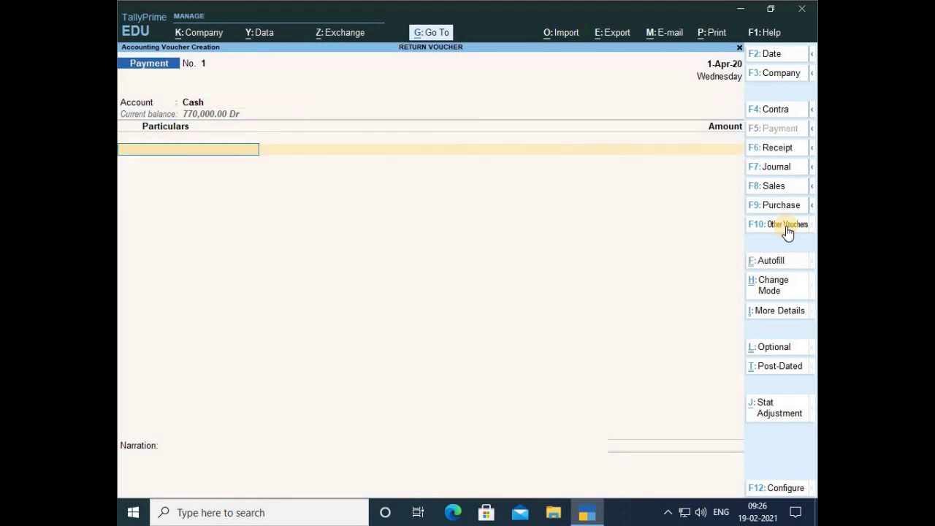
pyautogui.press('Down')
pyautogui.press('Down')
pyautogui.press('Down')
pyautogui.press('Down')
pyautogui.press('Down')
pyautogui.press('Down')
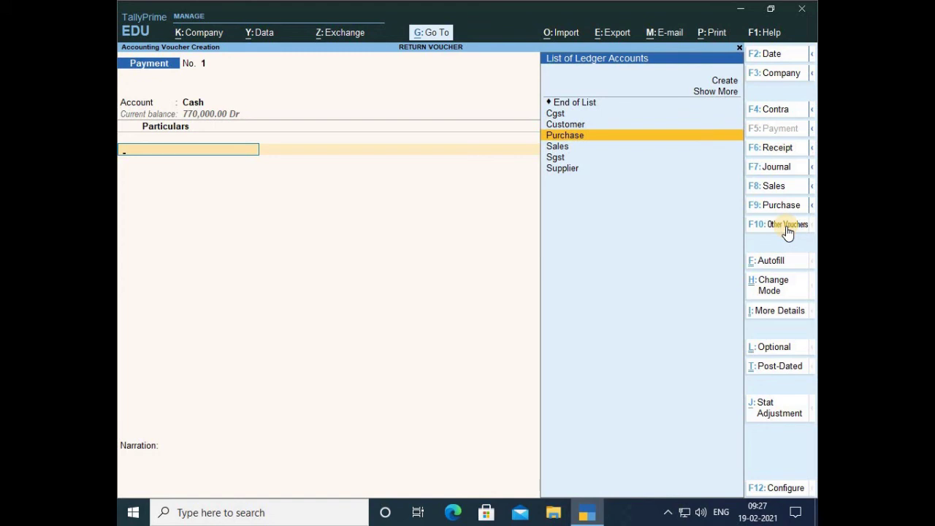
pyautogui.press('Down')
pyautogui.press('Down')
pyautogui.press('Down')
pyautogui.press('Return')
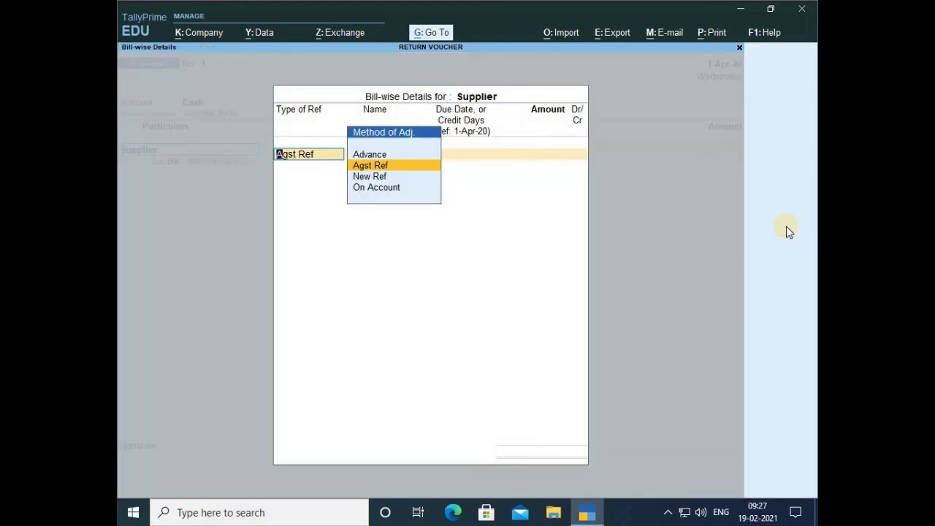
# Set the supplier's bill-wise adjustment to On Account with an amount of 500,000.00 Dr.
pyautogui.press('Return')
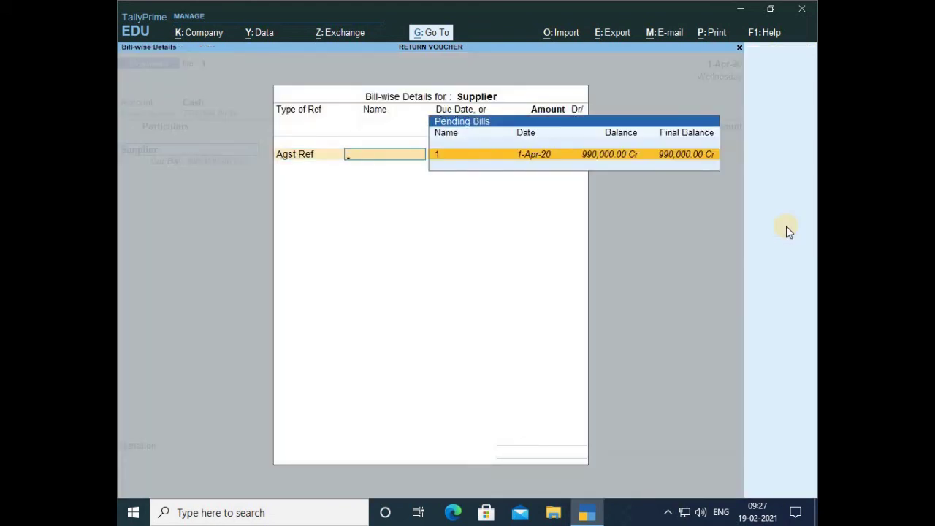
pyautogui.press('BackSpace')
pyautogui.press('Down')
pyautogui.press('Down')
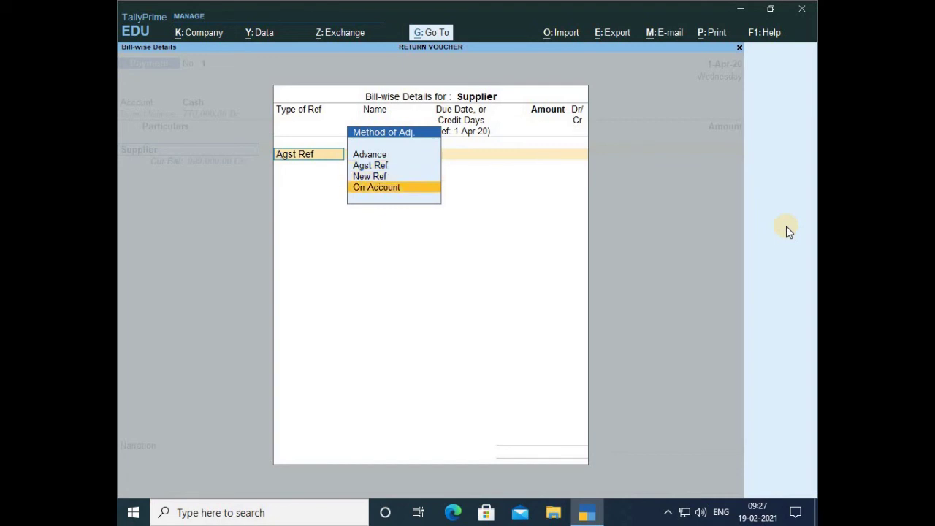
pyautogui.press('Return')
pyautogui.write('50000')
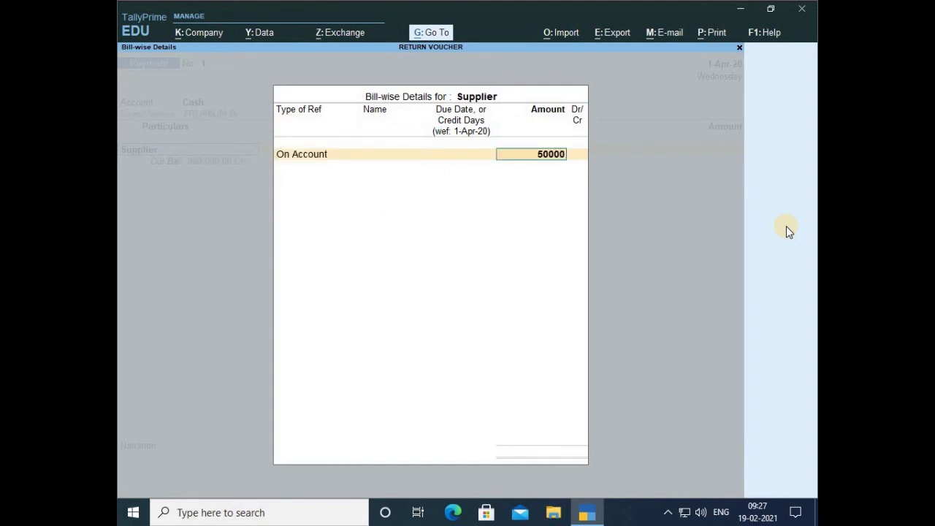
pyautogui.write('00')
pyautogui.press('BackSpace')
pyautogui.press('Return')
pyautogui.press('Return')
pyautogui.press('Return')
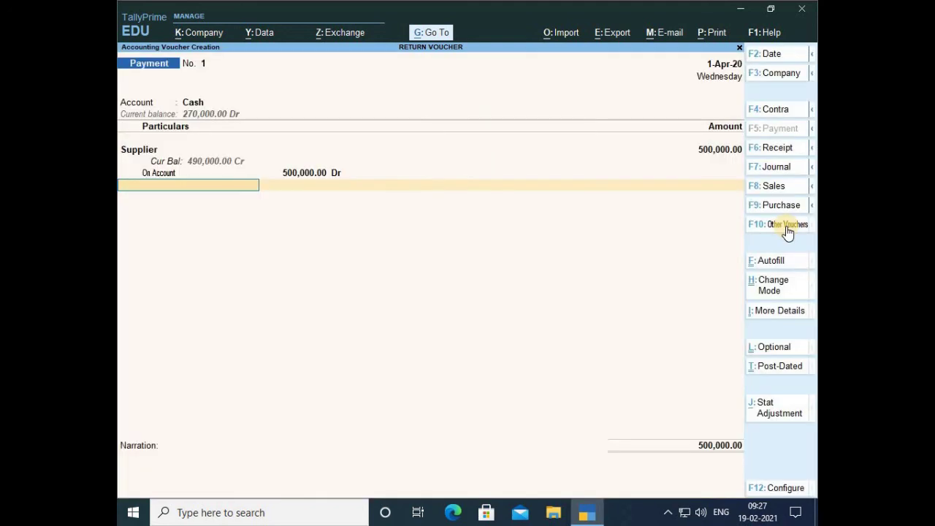
# Finish the Payment's ledger entries, leave the narration blank and save the voucher.
pyautogui.press('Return')
pyautogui.press('Return')
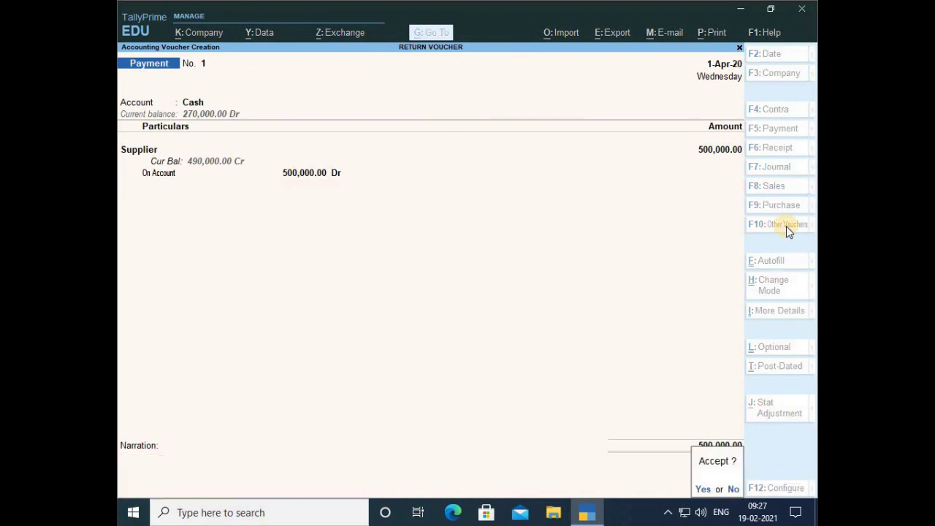
pyautogui.click(785, 226)
pyautogui.press('Return')
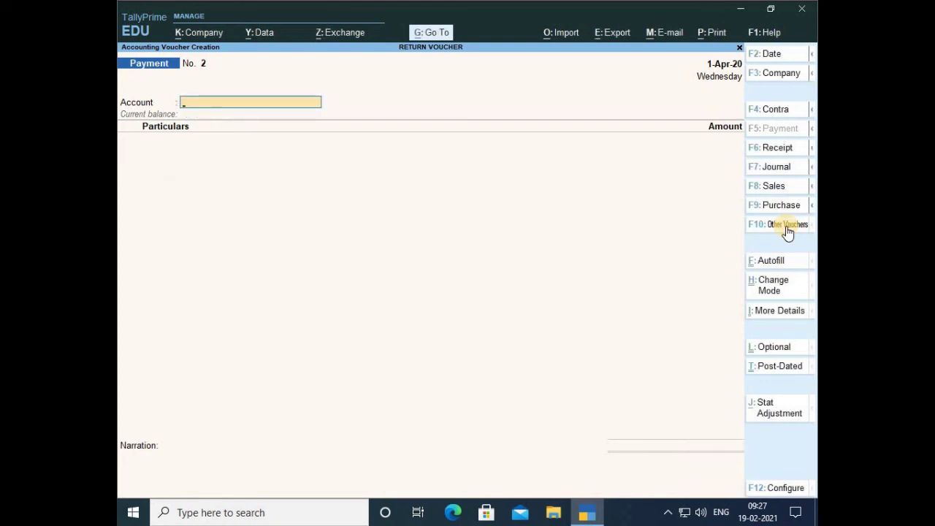